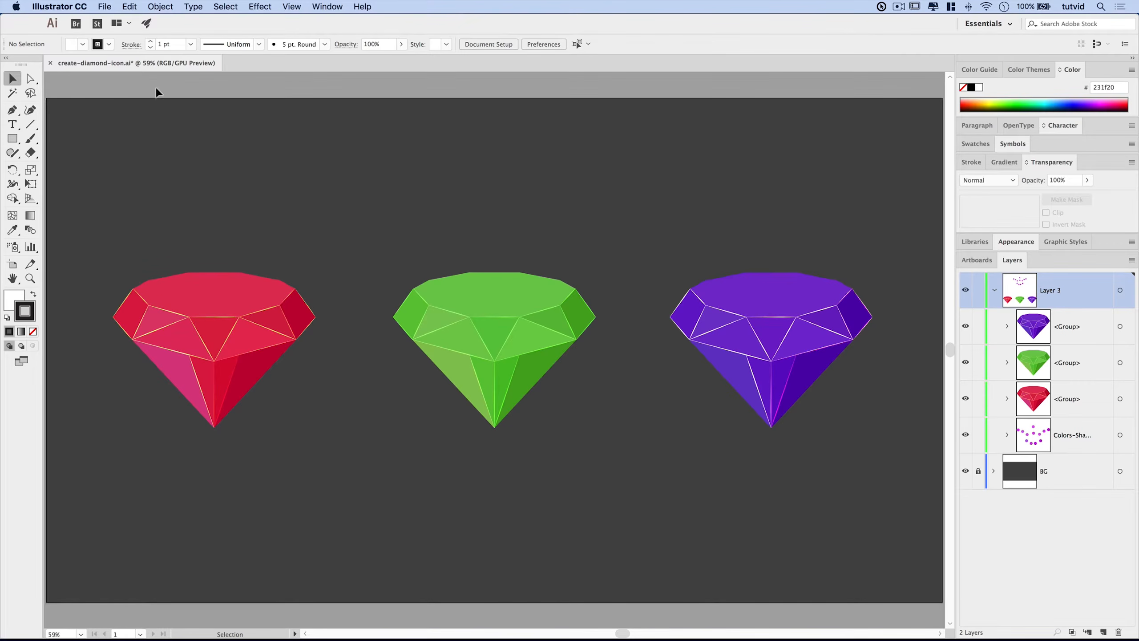
Create a new 2560 × 1440 px document in RGB Color mode.
left_click(104, 7)
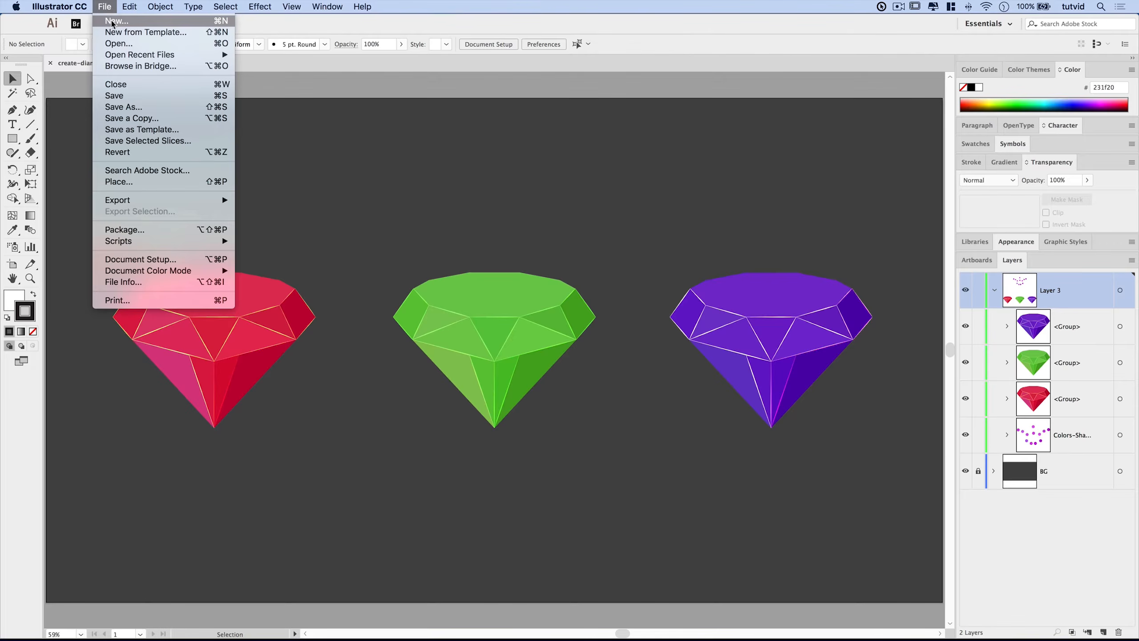
left_click(113, 23)
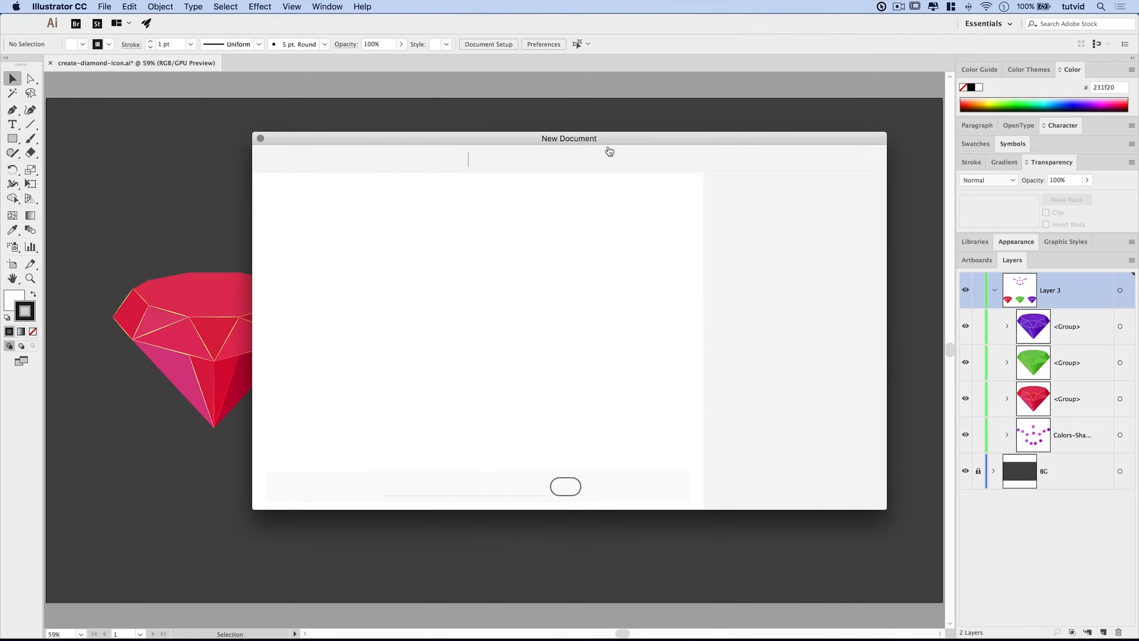
left_click_drag(610, 138, 551, 136)
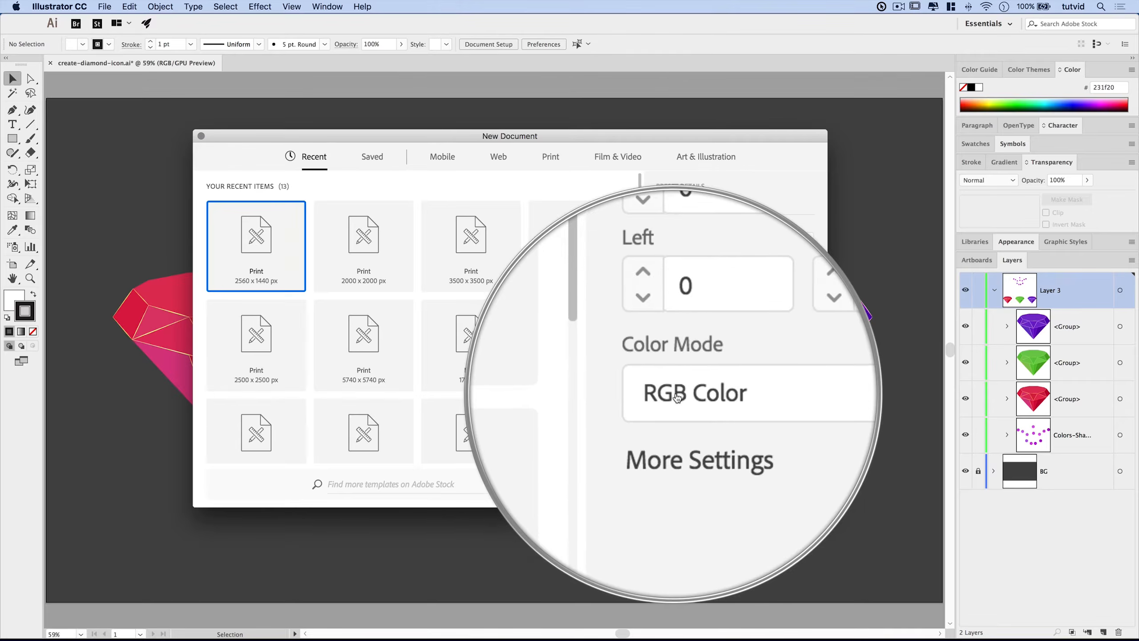
left_click(797, 483)
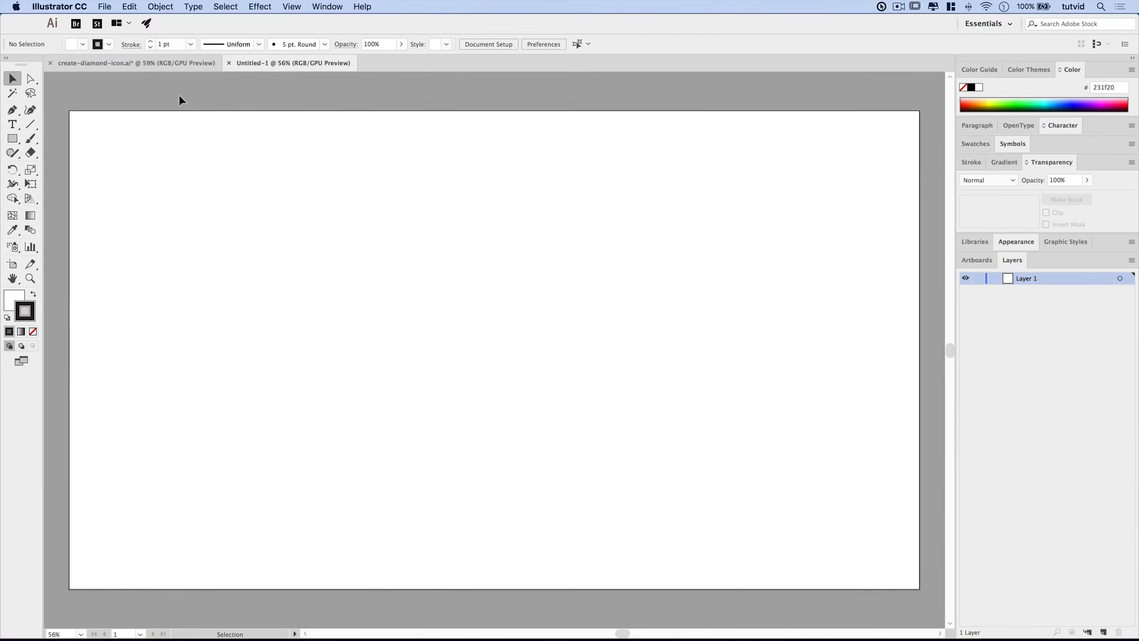
Copy the group of purple color circles above the artboard in create-diamond-icon.ai and paste it into the new untitled document.
left_click(165, 62)
scroll(539, 217, "up", 10)
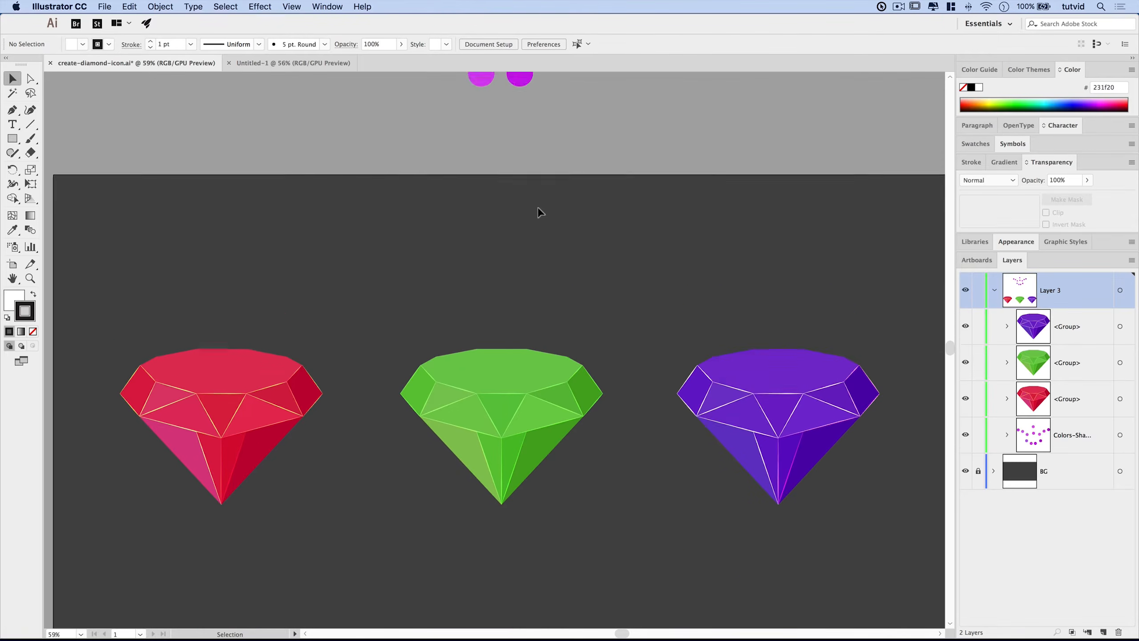
left_click(501, 254)
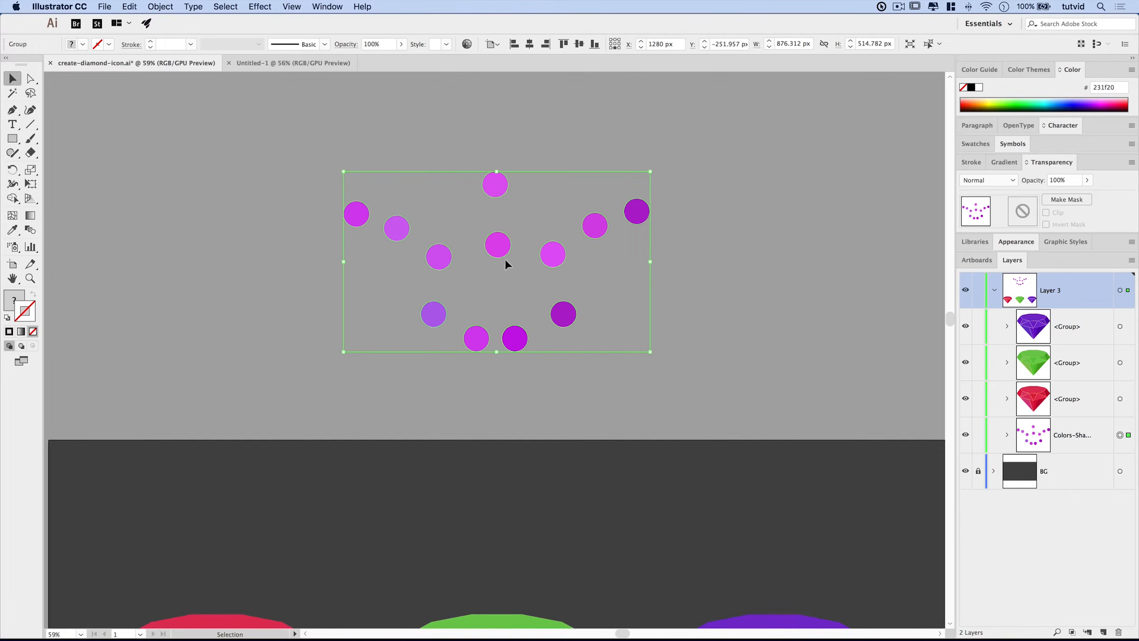
scroll(572, 359, "down", 8)
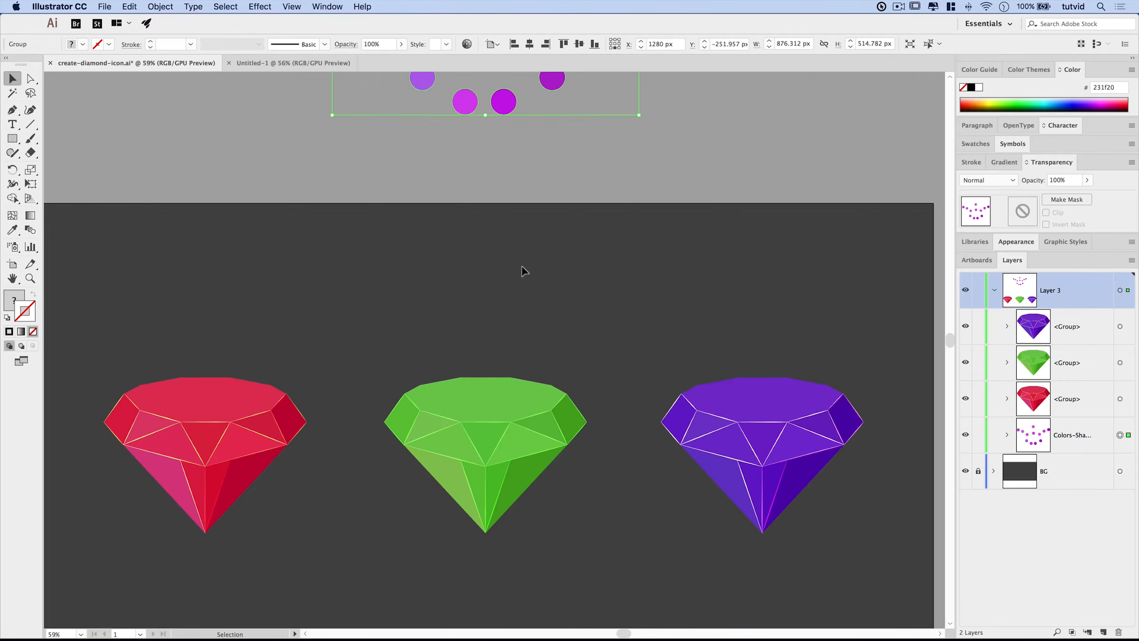
scroll(521, 265, "up", 4)
scroll(508, 200, "up", 3)
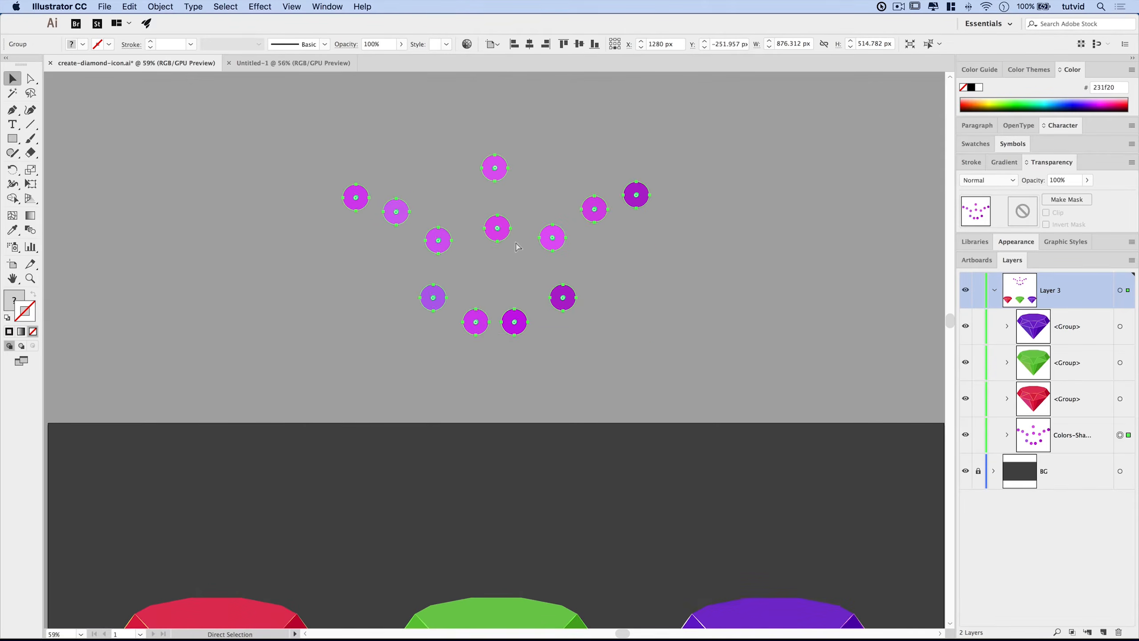
left_click(286, 63)
key("super+v")
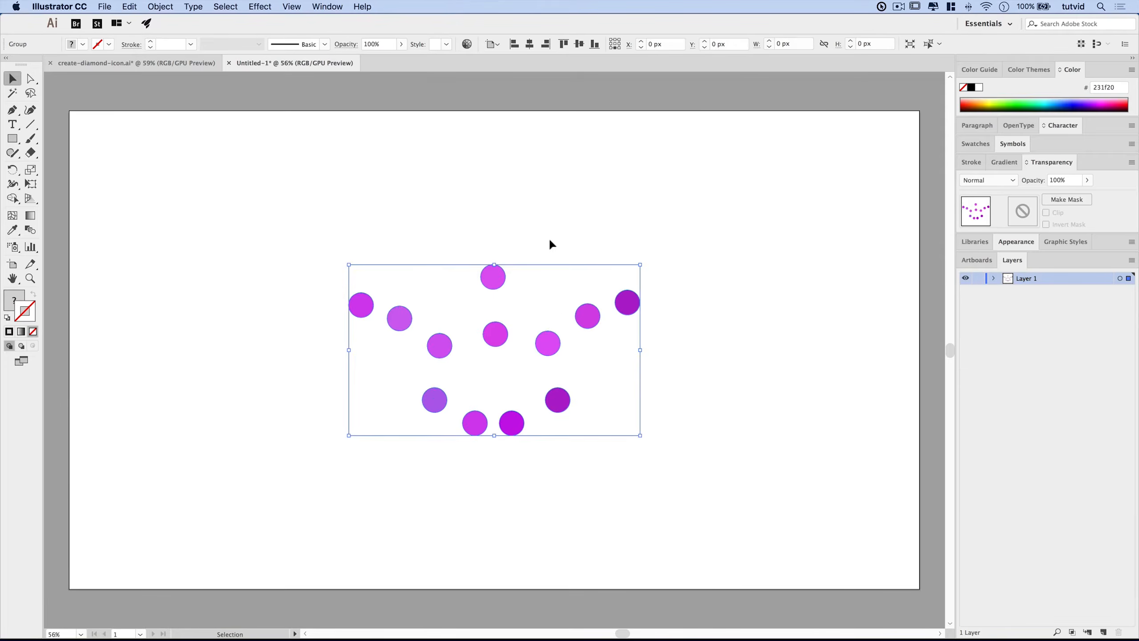
Move the pasted group of color circles off the artboard, centered just above its upper edge.
key("super+minus")
key("super+minus")
left_click_drag(495, 341, 495, 119)
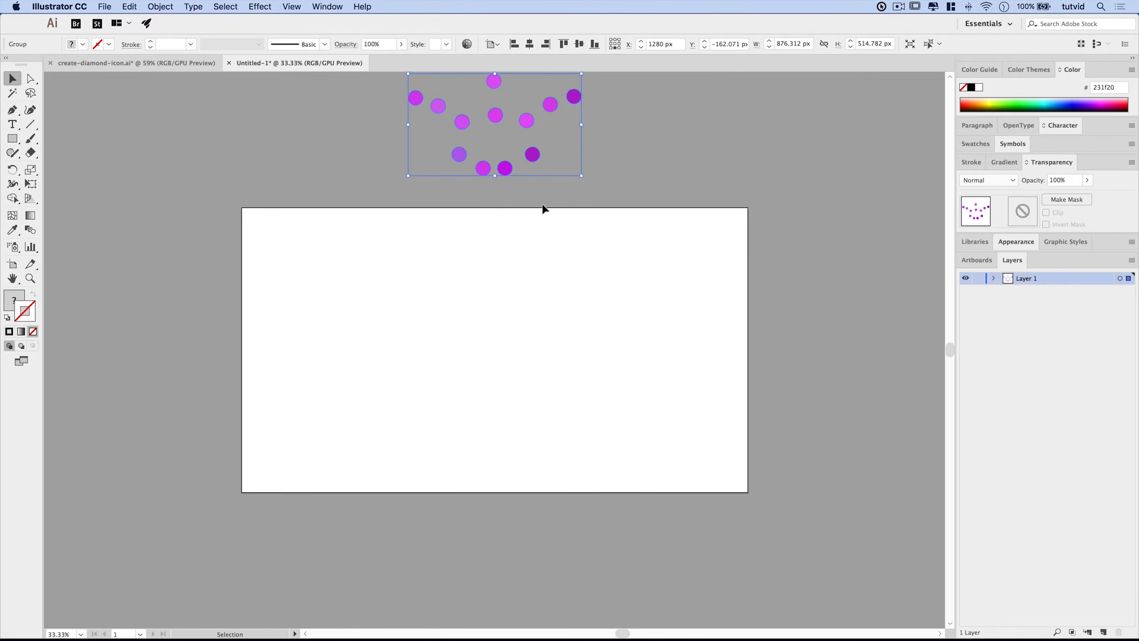
scroll(559, 291, "up", 2)
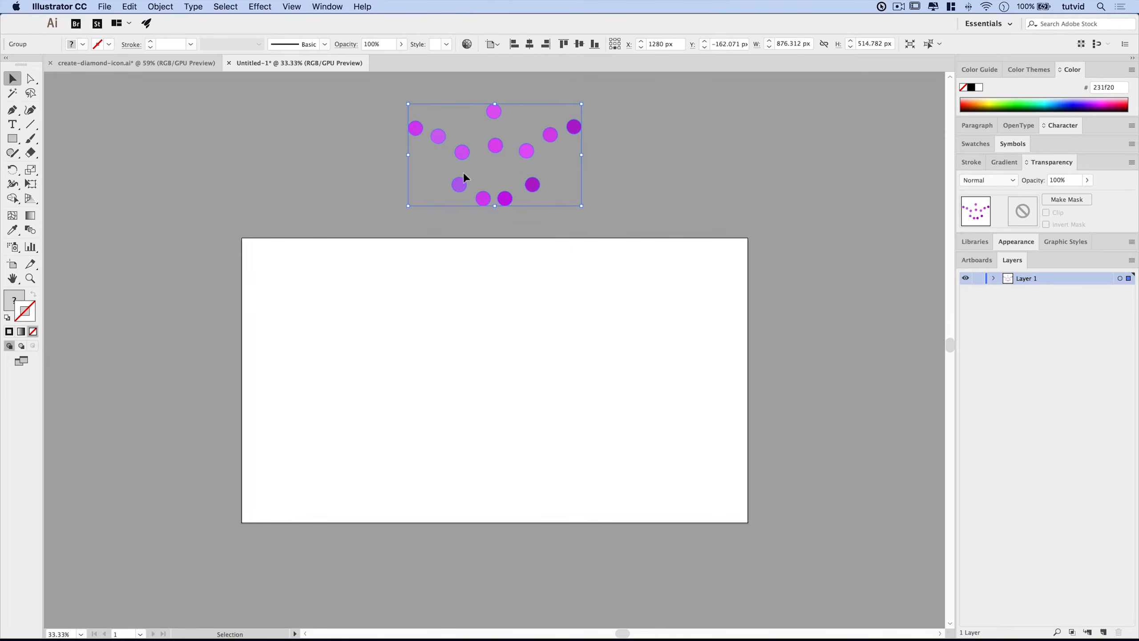
left_click_drag(549, 336, 548, 296)
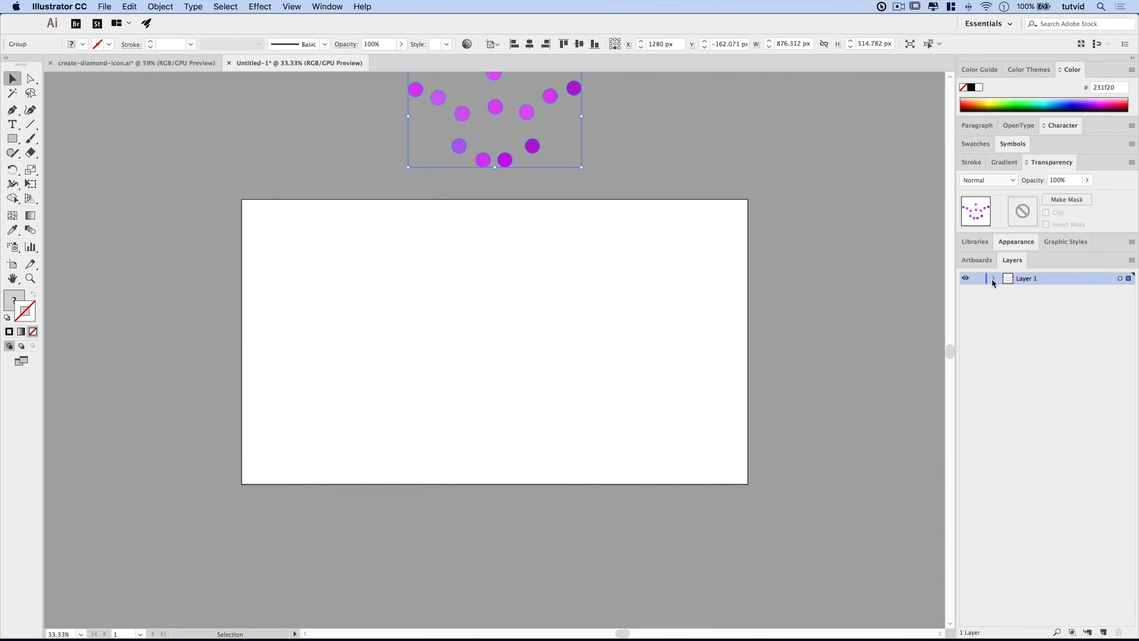
Create a rectangle 2560 px wide and 1440 px high.
left_click(15, 145)
left_click(337, 278)
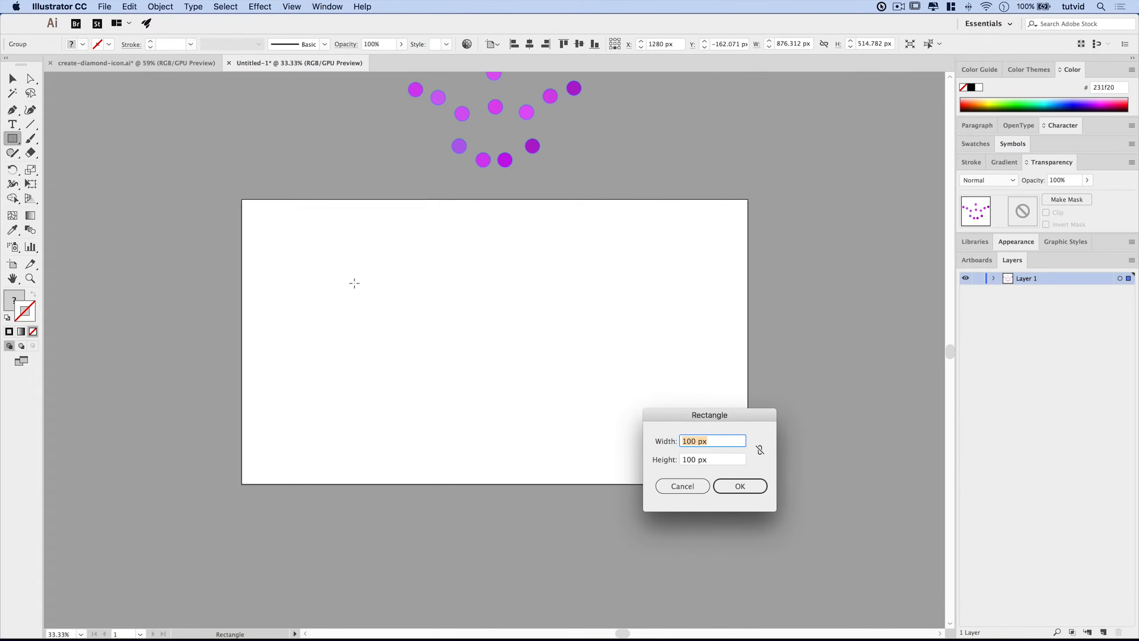
left_click_drag(707, 417, 617, 354)
type("2560")
key("Tab")
type("14")
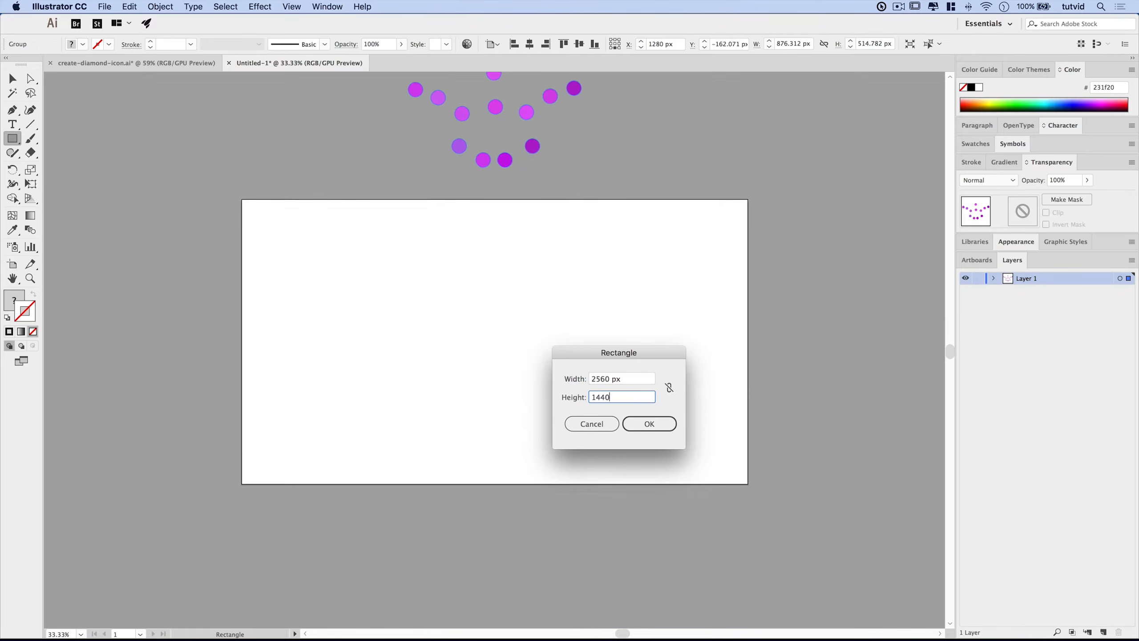
left_click(650, 430)
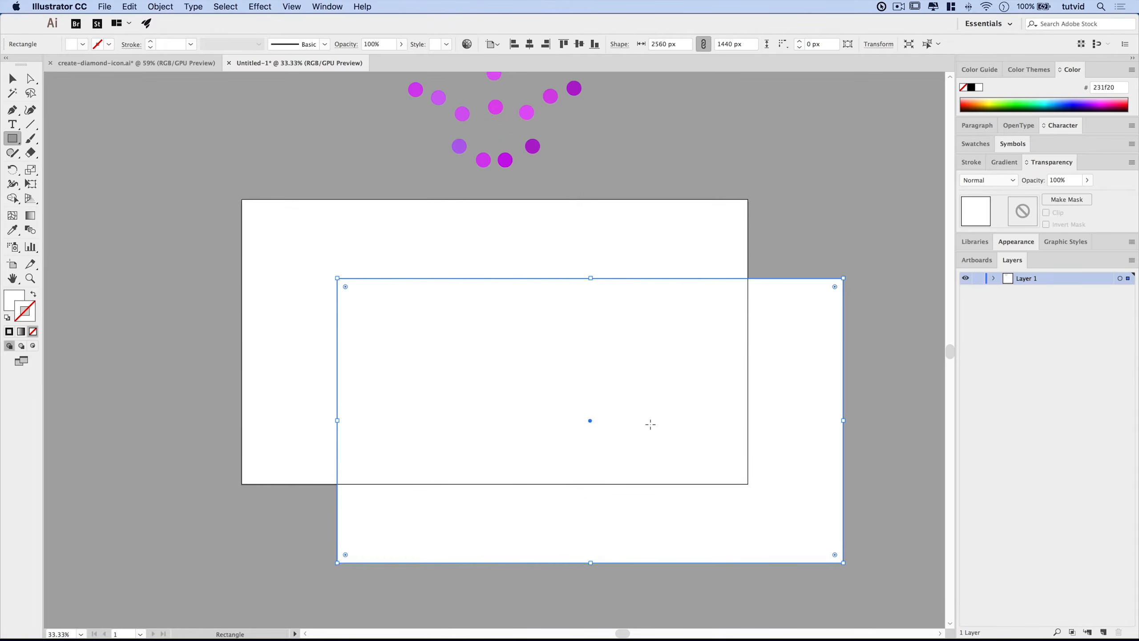
Align the rectangle to the artboard, centering it horizontally and vertically.
left_click(14, 301)
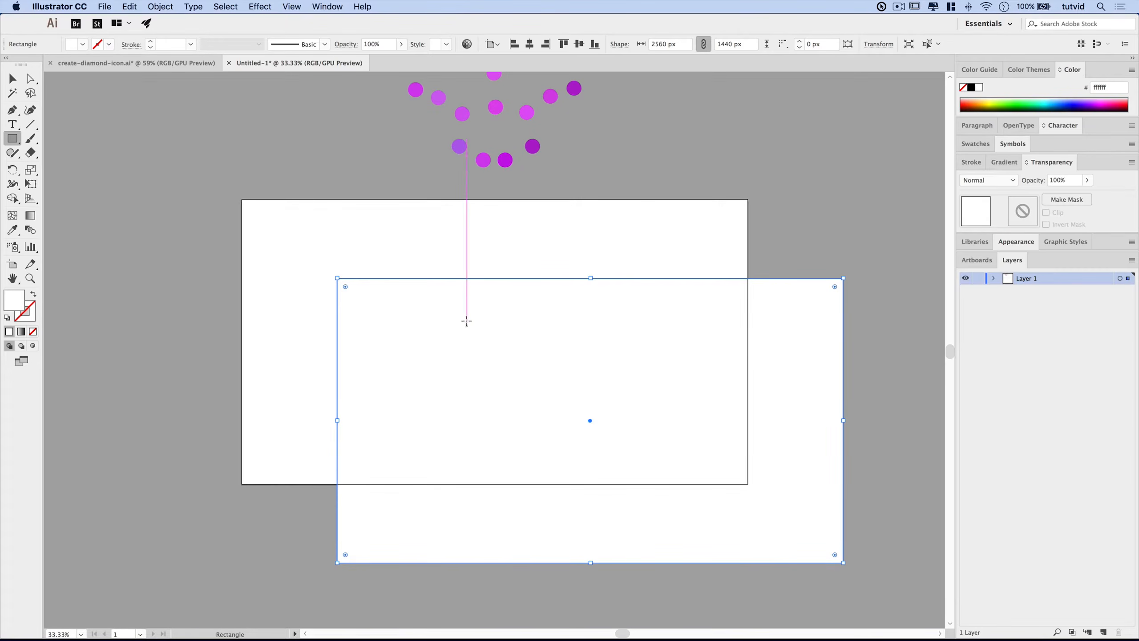
left_click(495, 45)
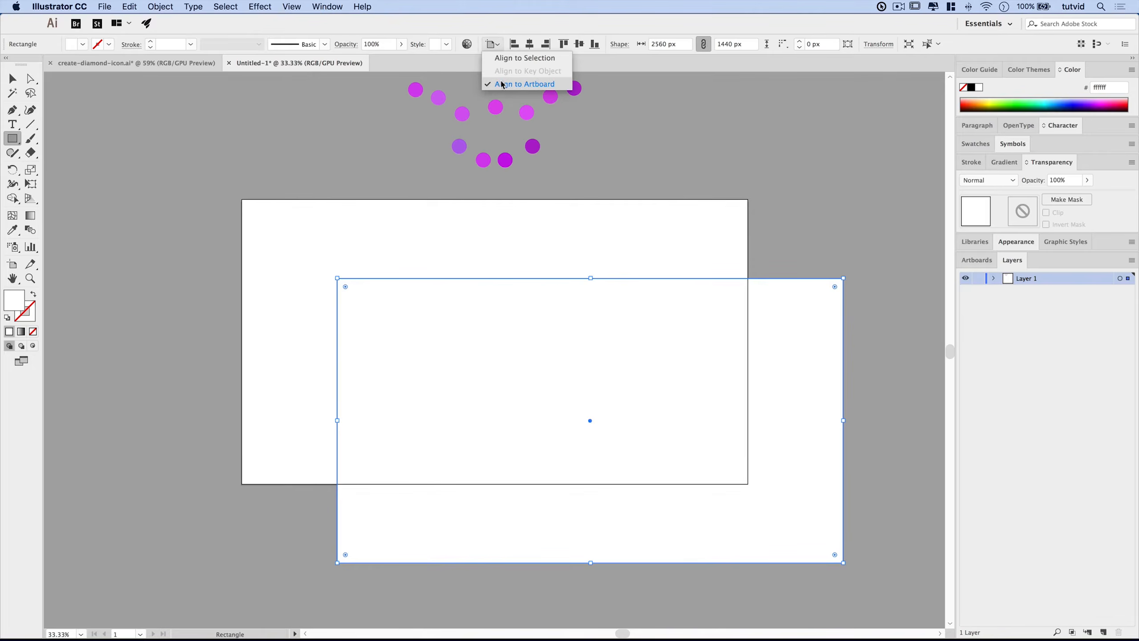
left_click(520, 85)
left_click(530, 44)
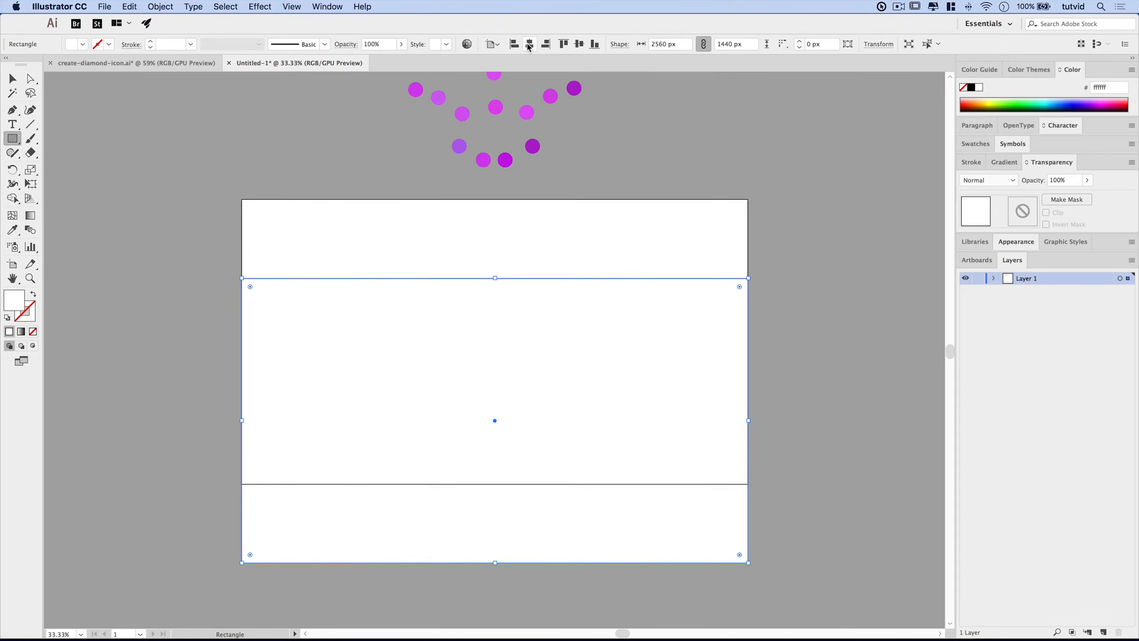
left_click(581, 45)
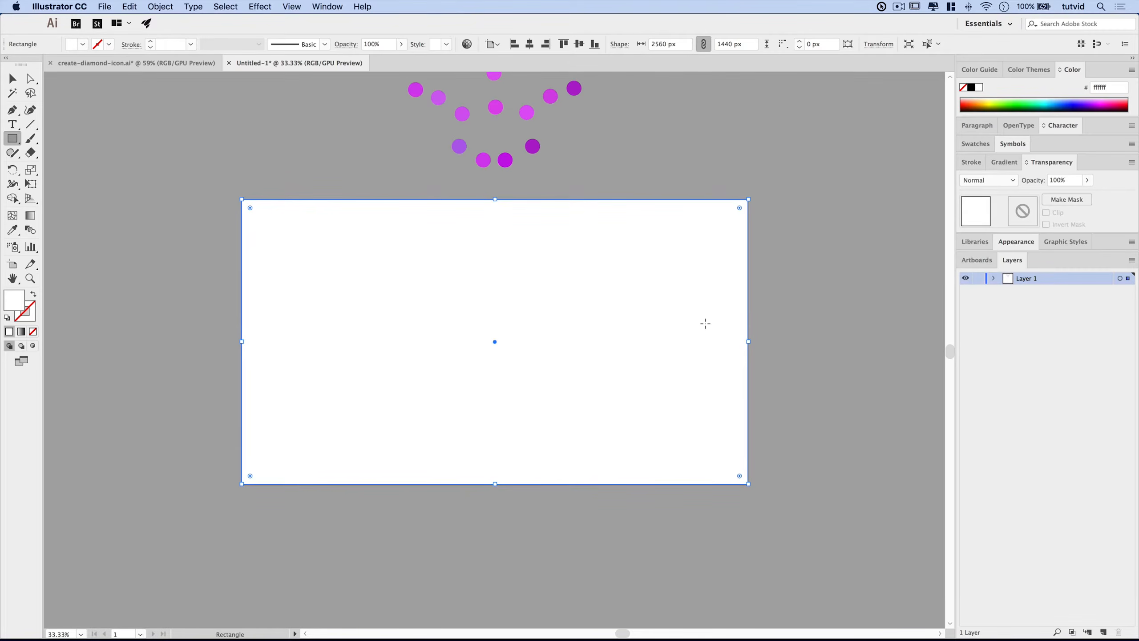
Rename Layer 1 as bg.
double_click(1028, 279)
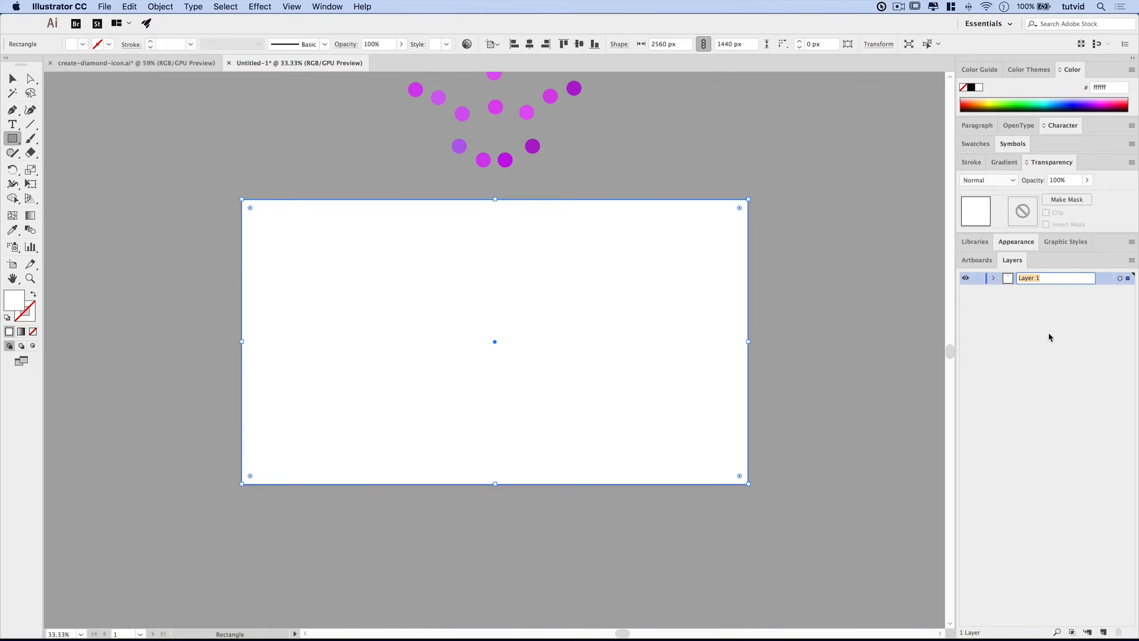
type("bg")
key("Return")
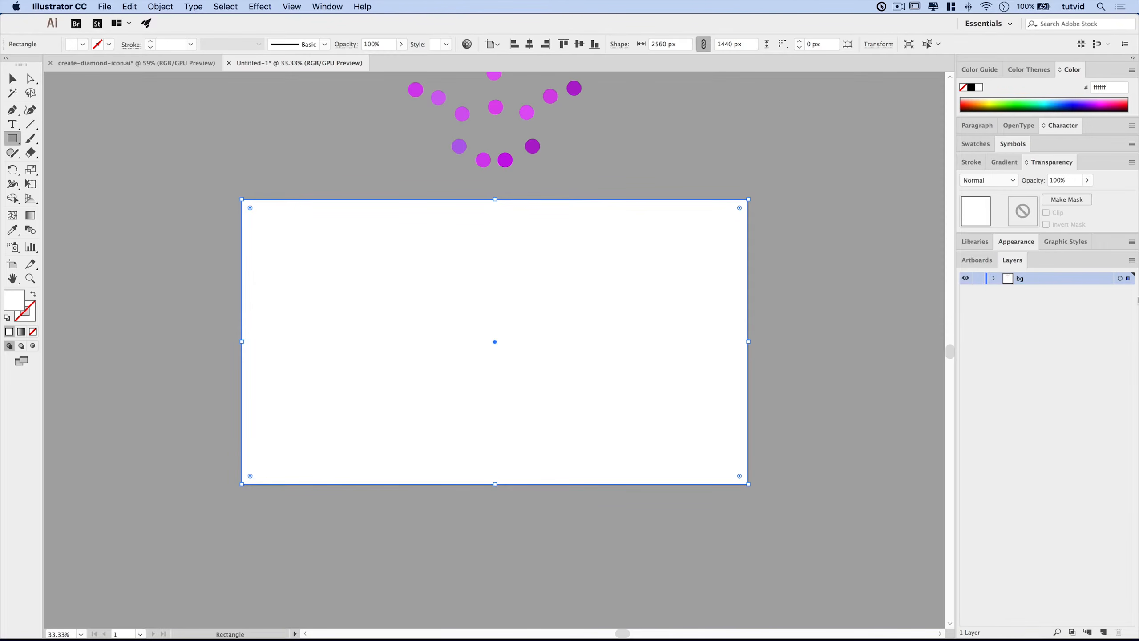
Set a custom row size of 60 pixels for the layer list.
left_click(1131, 260)
left_click(1043, 544)
left_click(622, 325)
double_click(677, 325)
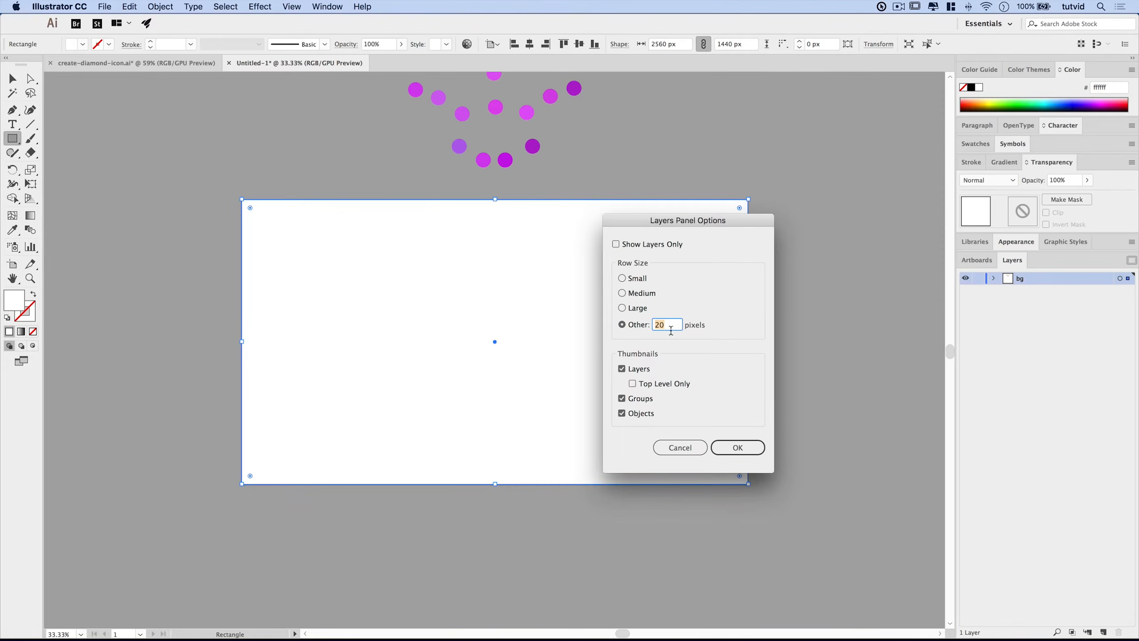
type("60")
key("Return")
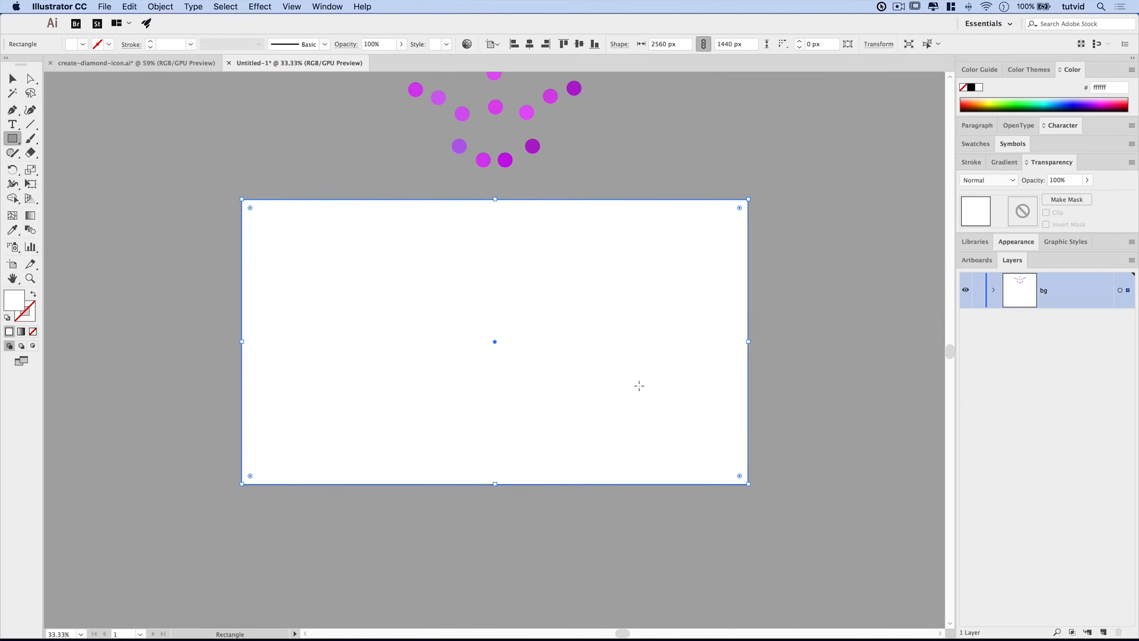
Fill the background rectangle with the golden yellow #e2c340.
key("v")
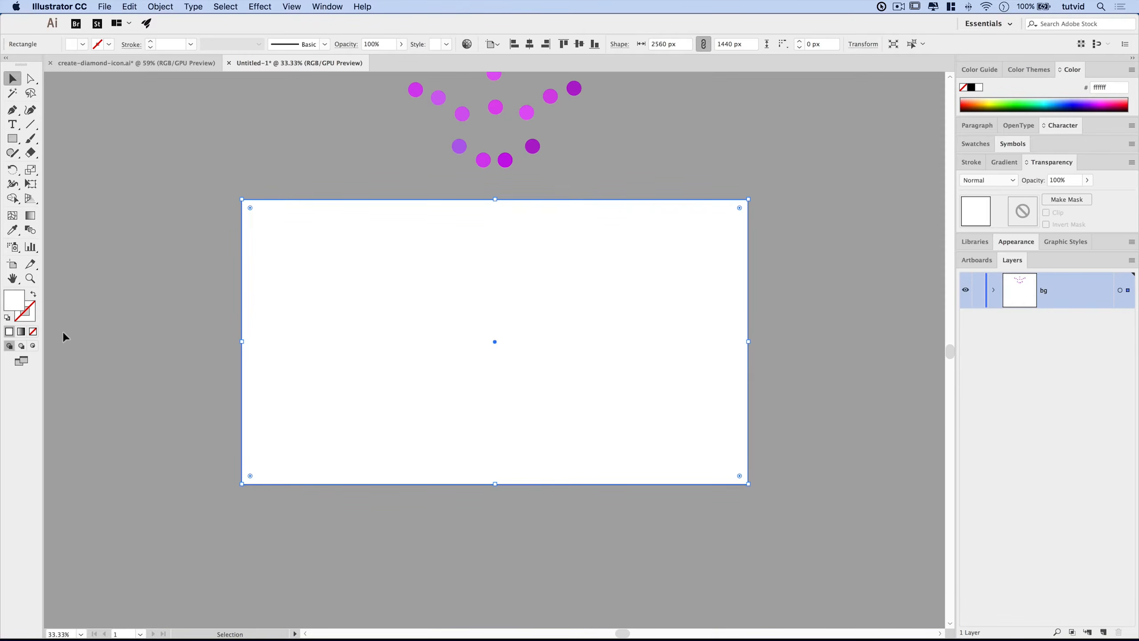
double_click(13, 305)
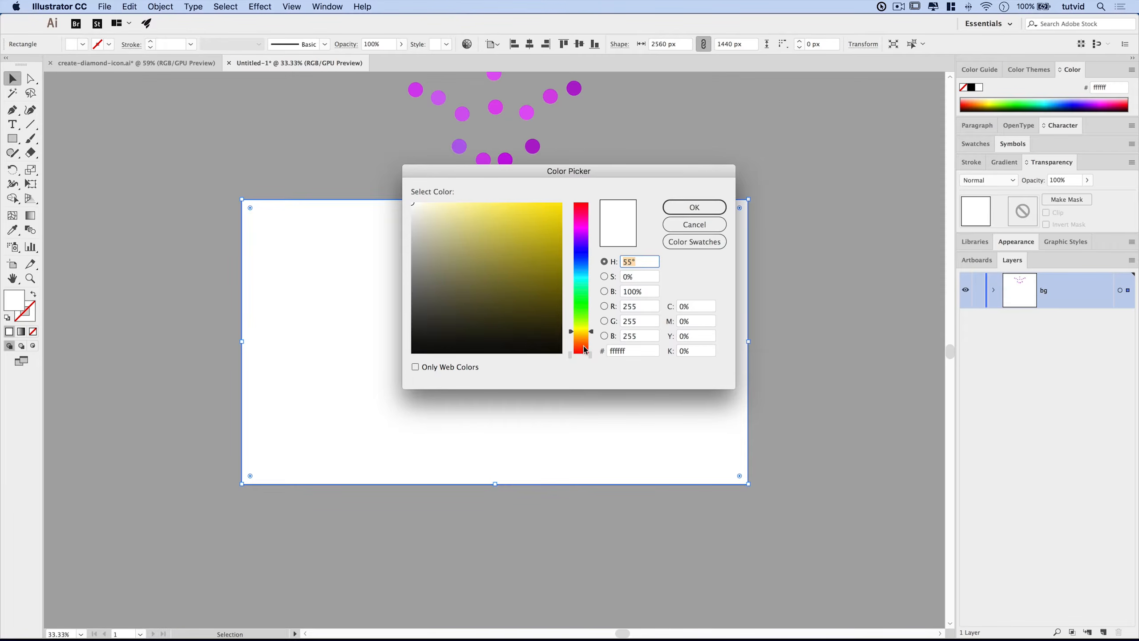
left_click_drag(547, 224, 520, 219)
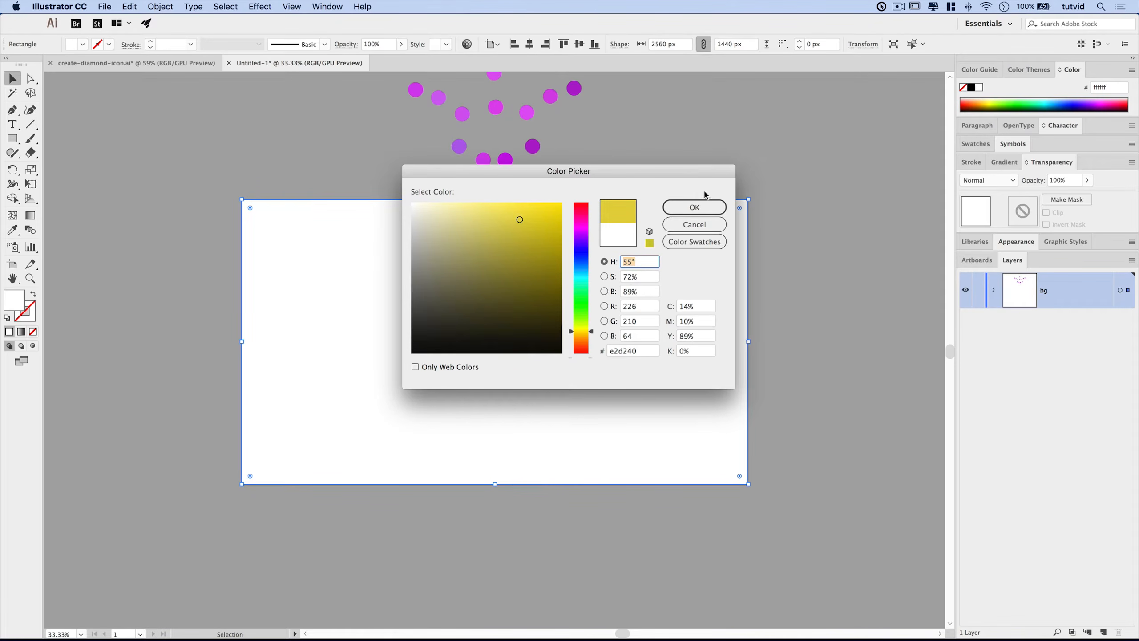
left_click_drag(591, 333, 592, 336)
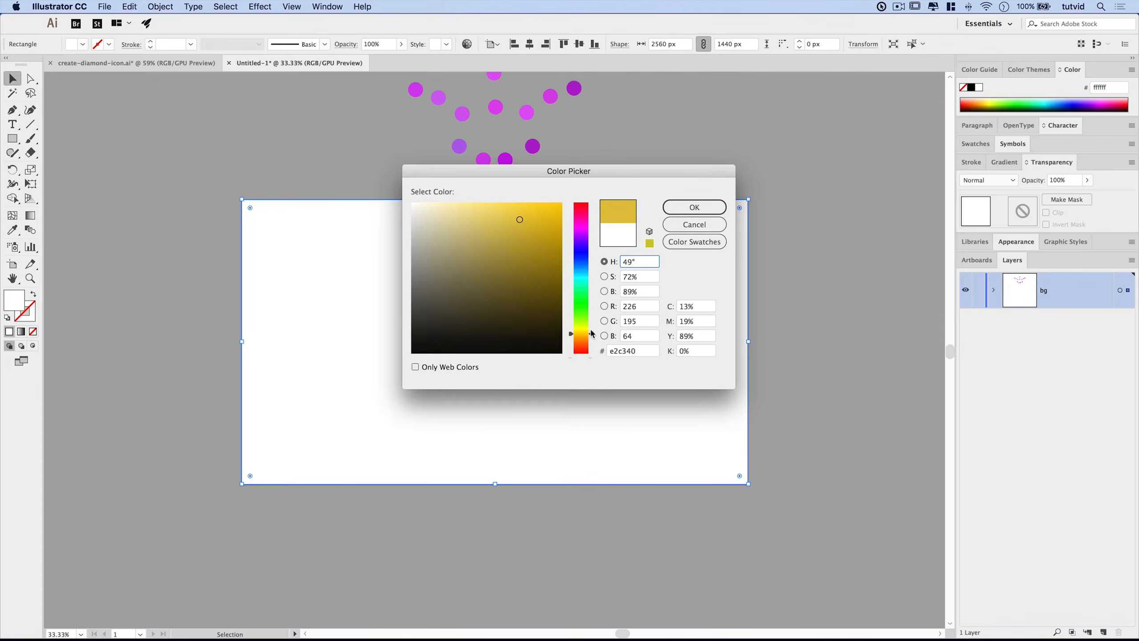
left_click(691, 207)
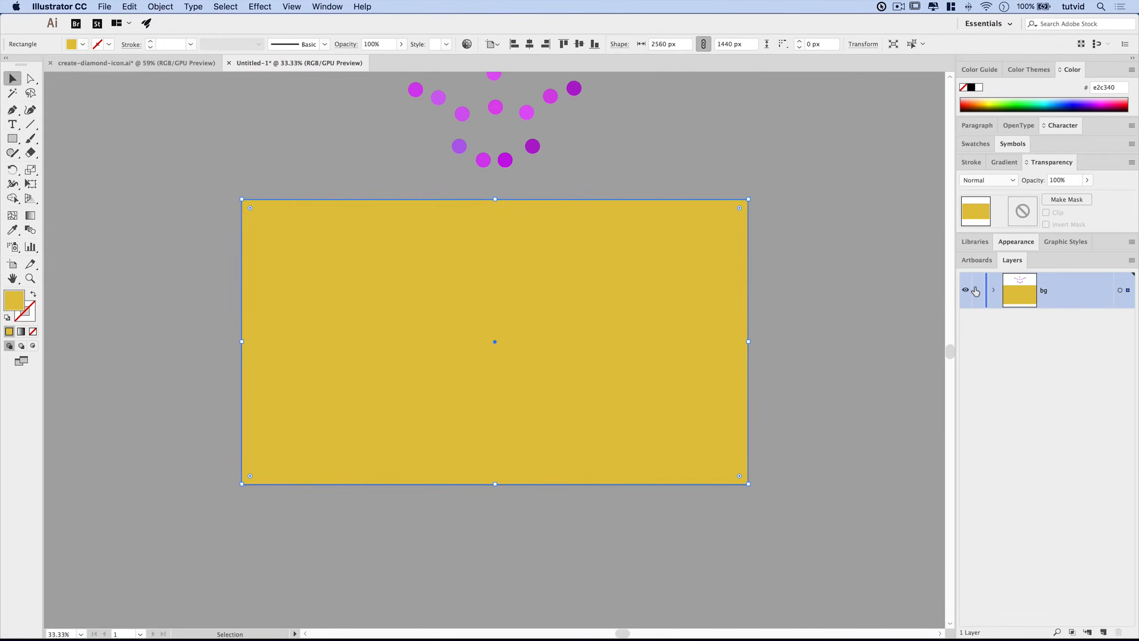
Lock the bg layer and add a new layer named icon above it.
left_click(978, 290)
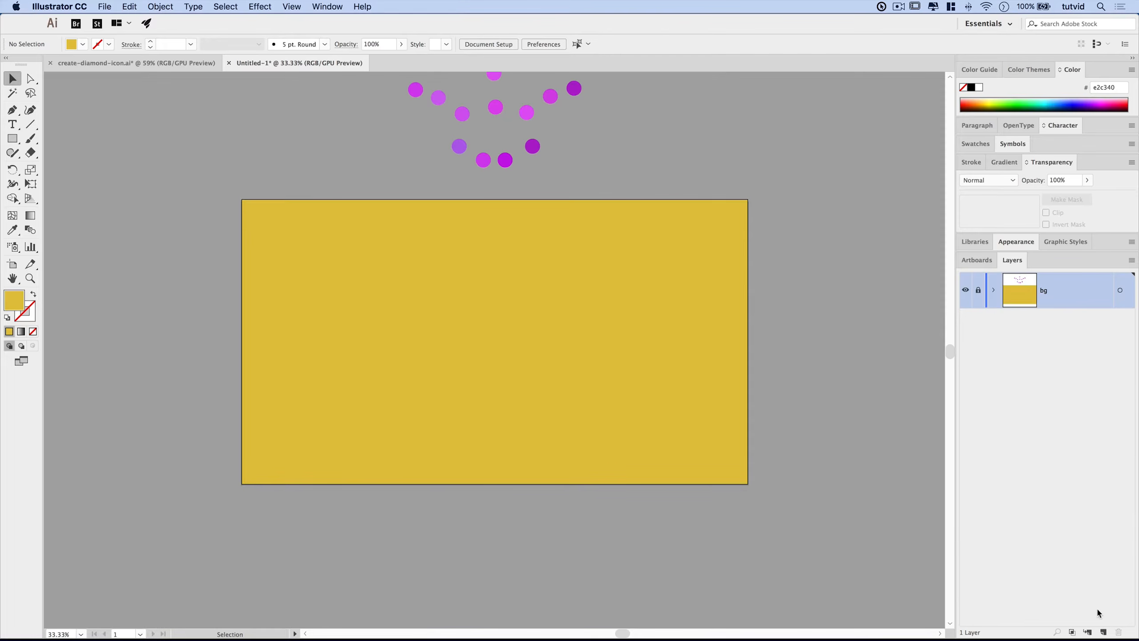
left_click(1103, 632)
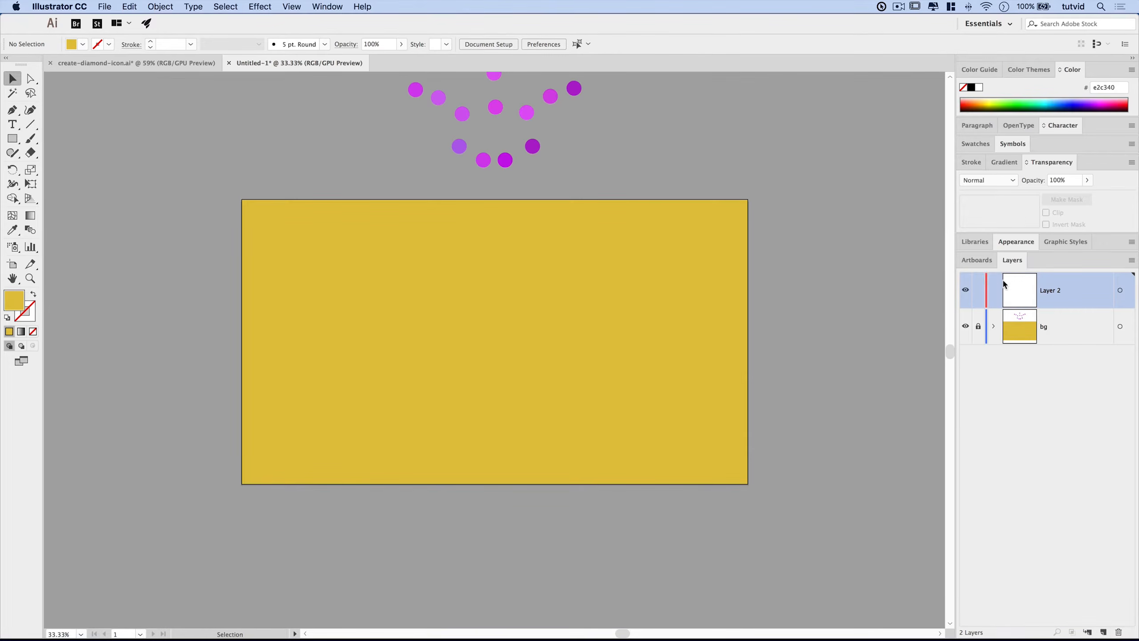
double_click(1055, 291)
type("icon")
key("Return")
Choose the Polygon tool and set the fill color to white #ffffff.
left_click(14, 140)
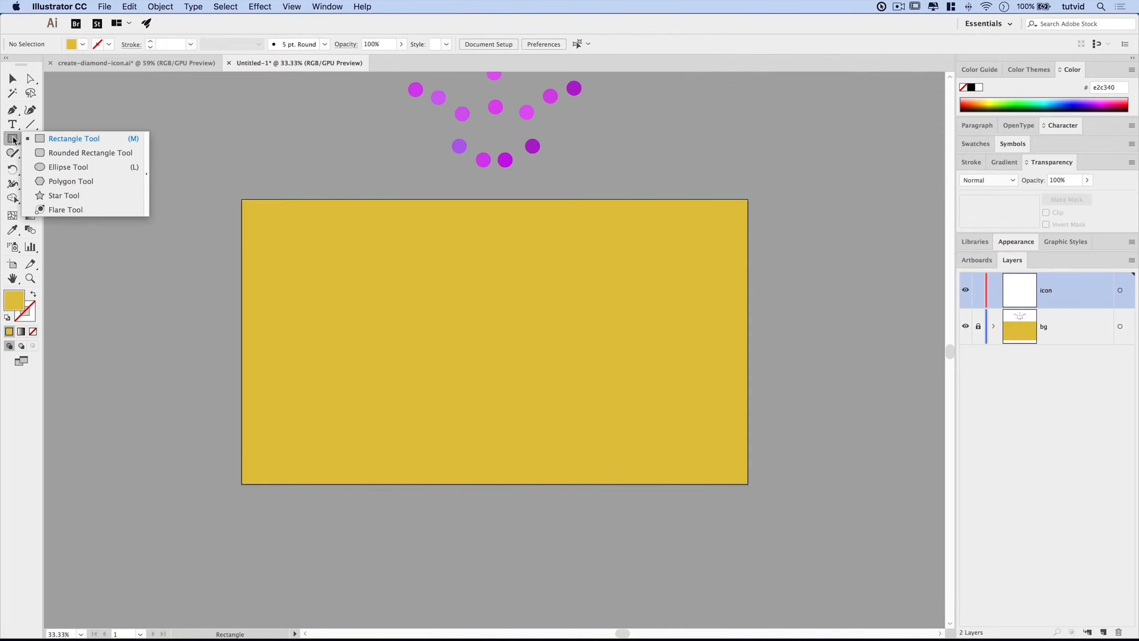
left_click(60, 181)
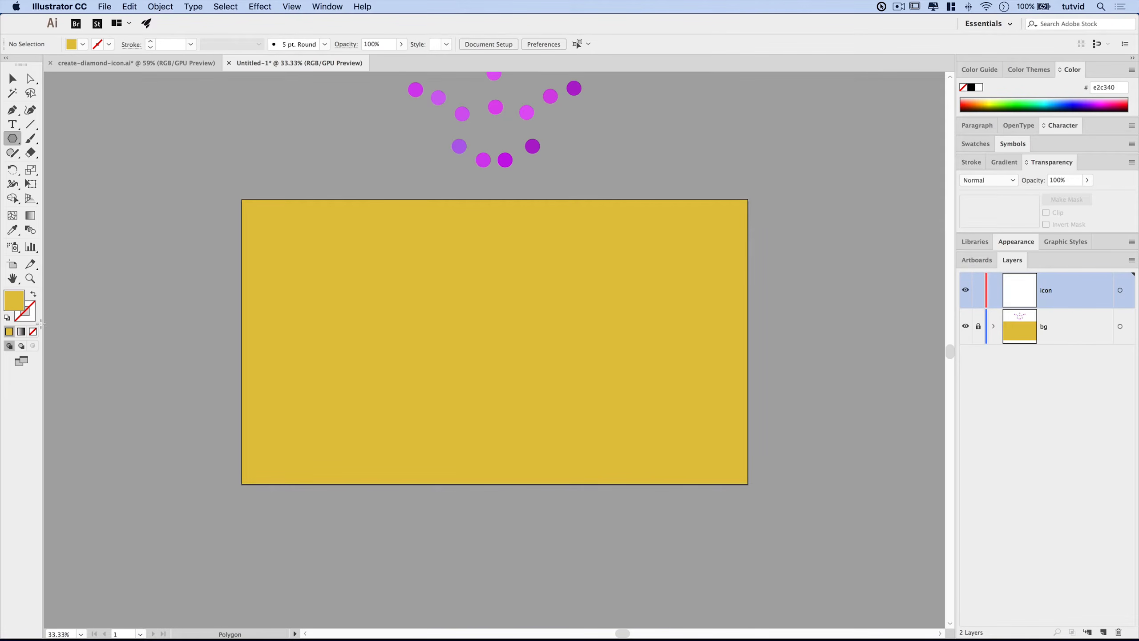
double_click(15, 304)
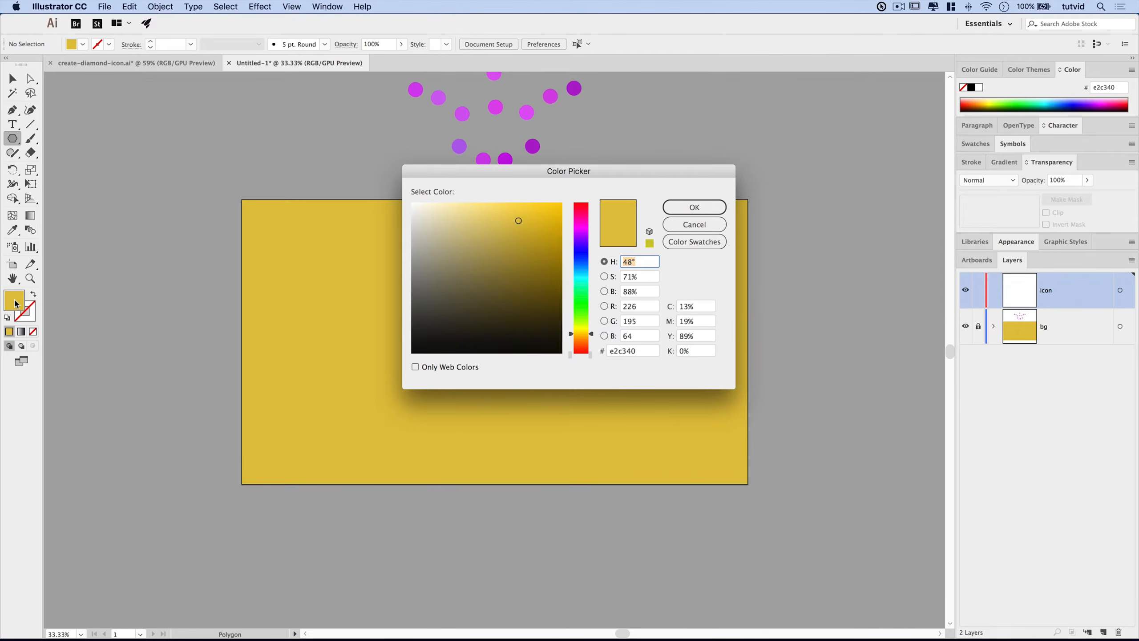
left_click_drag(414, 211, 406, 197)
left_click(715, 208)
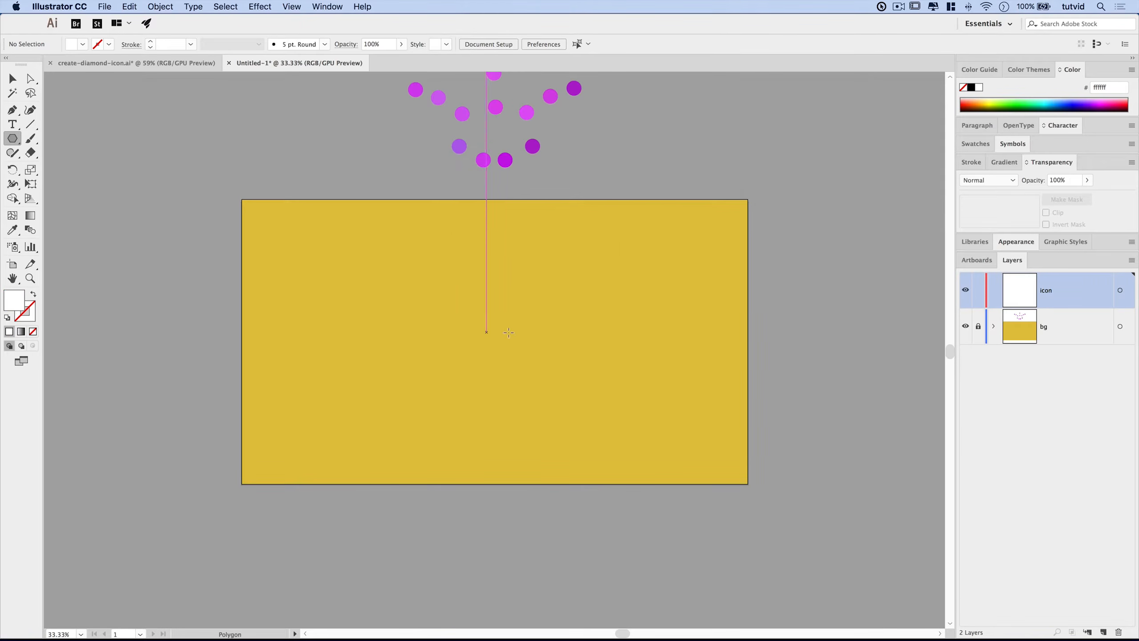
Create a white polygon with 10 sides and a 400 px radius on the yellow background.
left_click(482, 308)
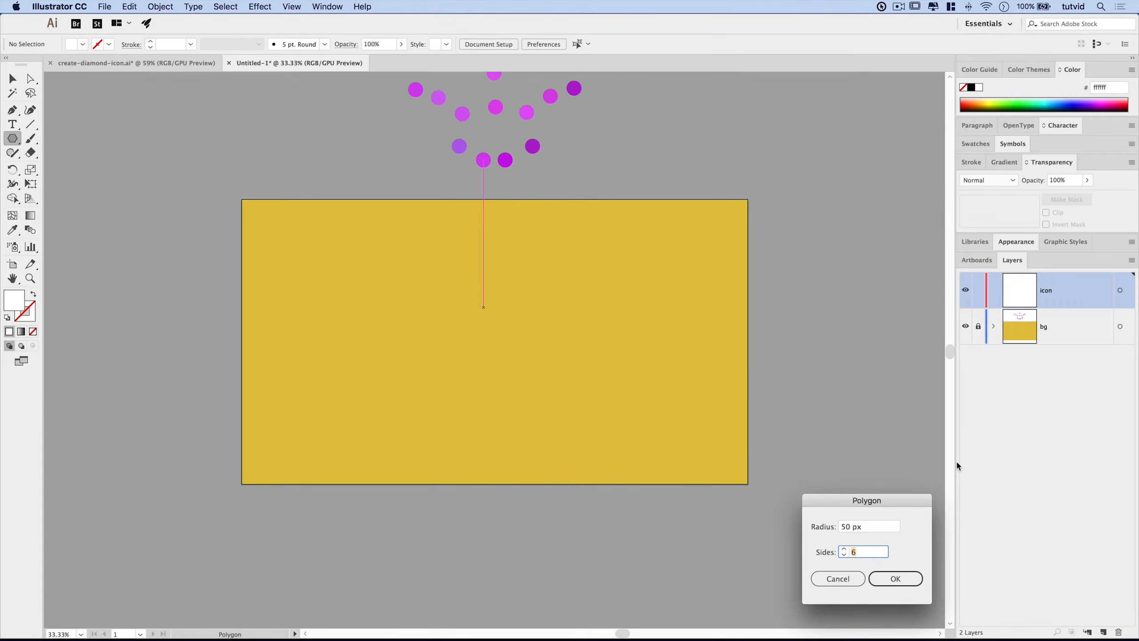
left_click_drag(879, 502, 617, 267)
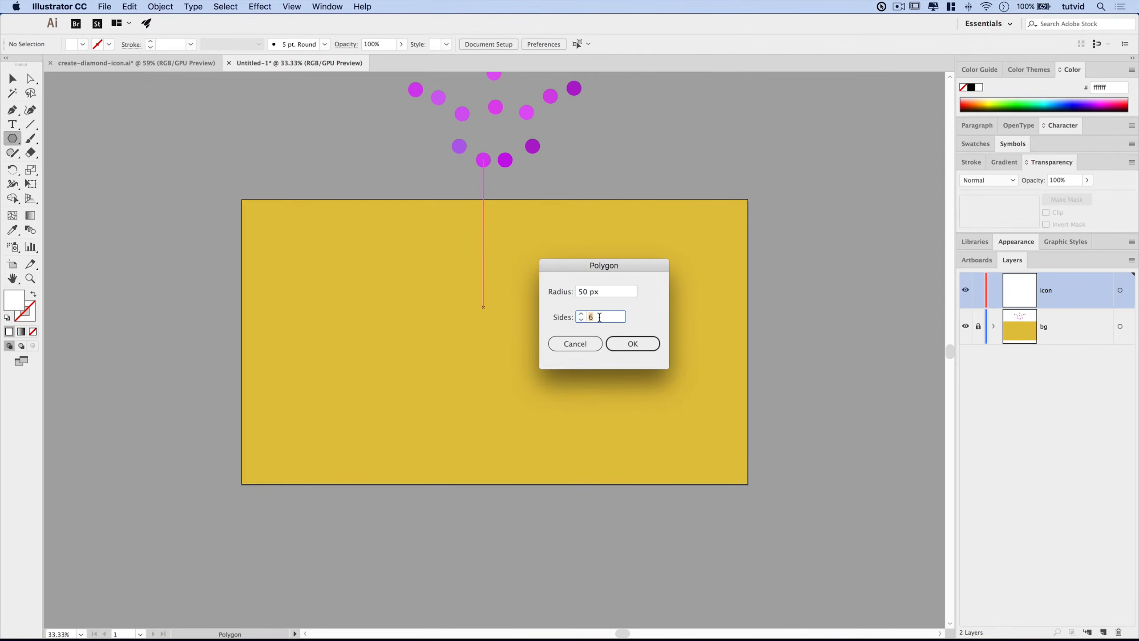
type("10")
key("Tab")
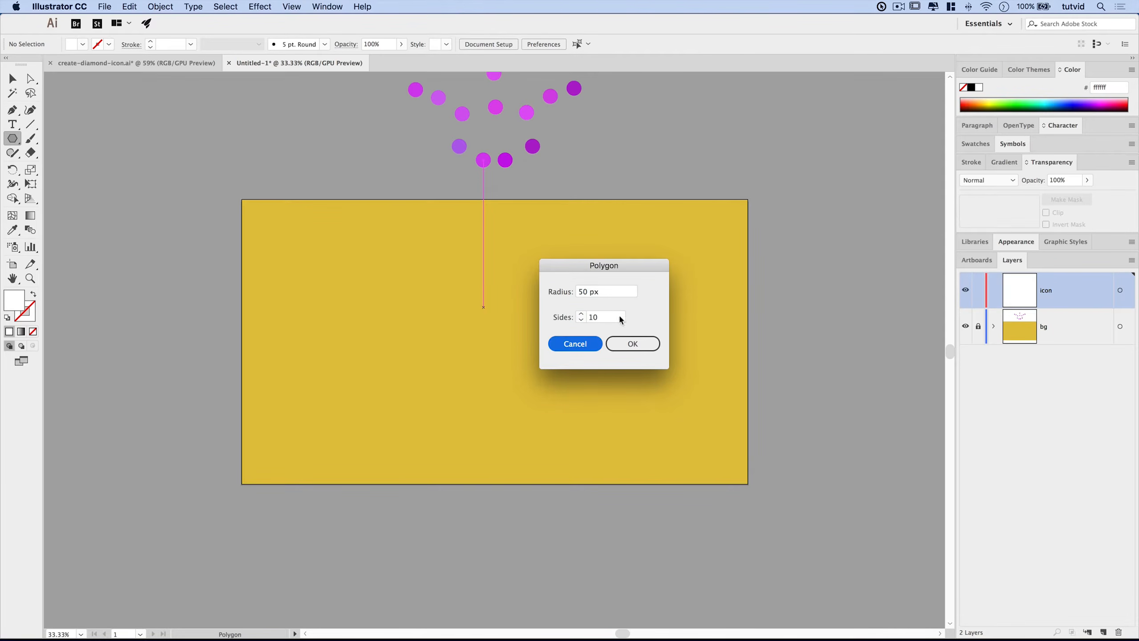
double_click(583, 294)
type("400")
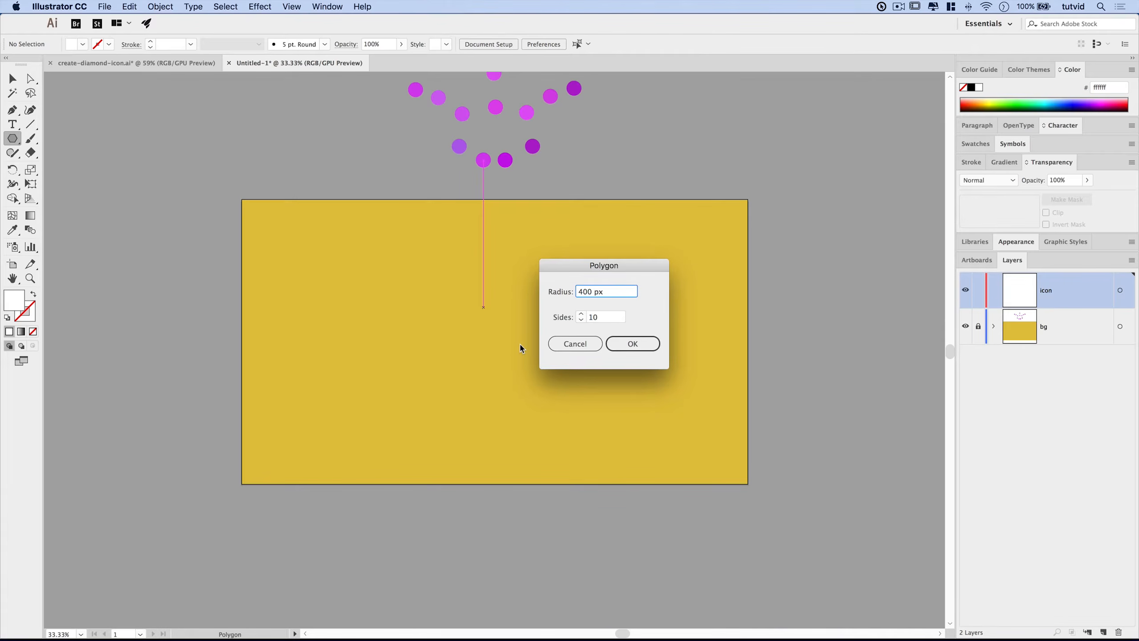
left_click_drag(602, 267, 604, 252)
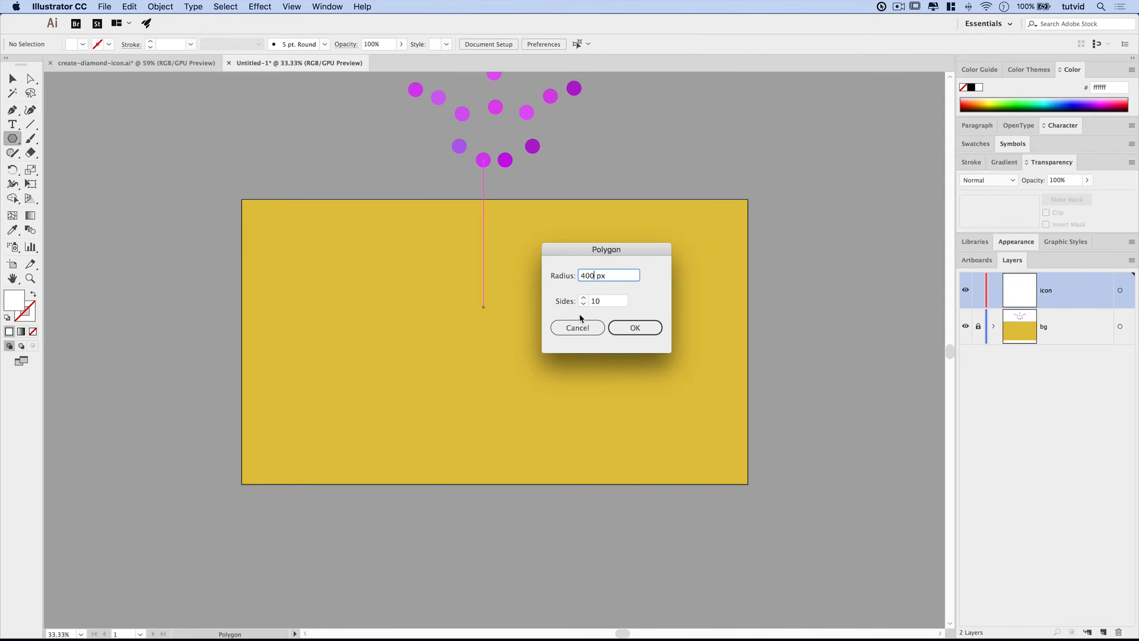
left_click(645, 328)
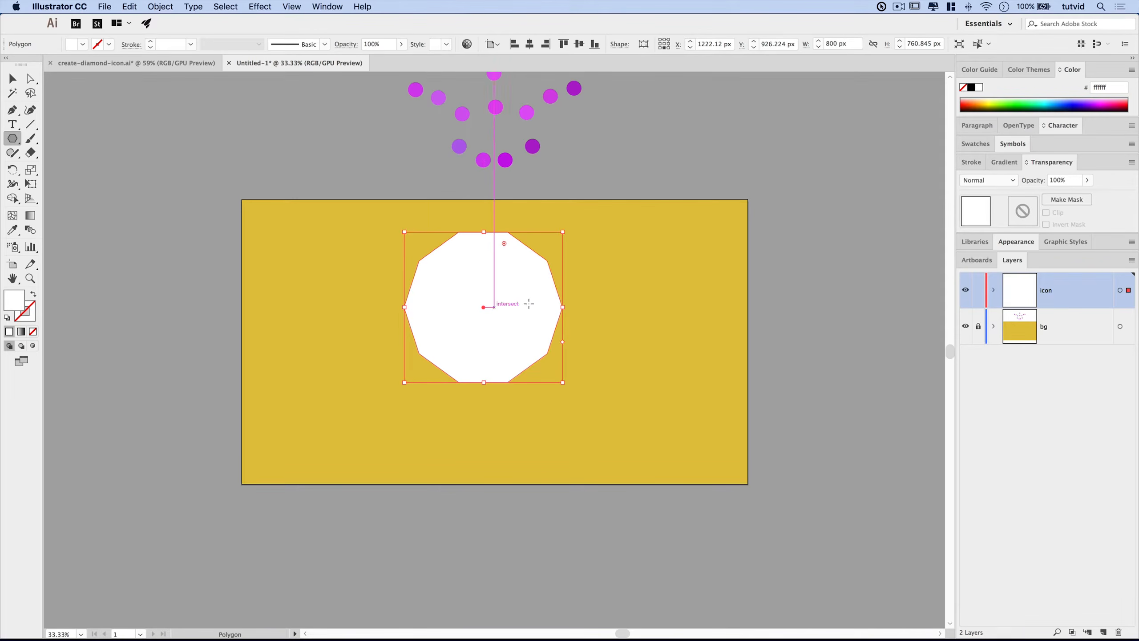
Set the polygon's height to 200 px and place it near the horizontal center, slightly above the middle of the artboard.
left_click(12, 78)
left_click_drag(526, 306, 536, 334)
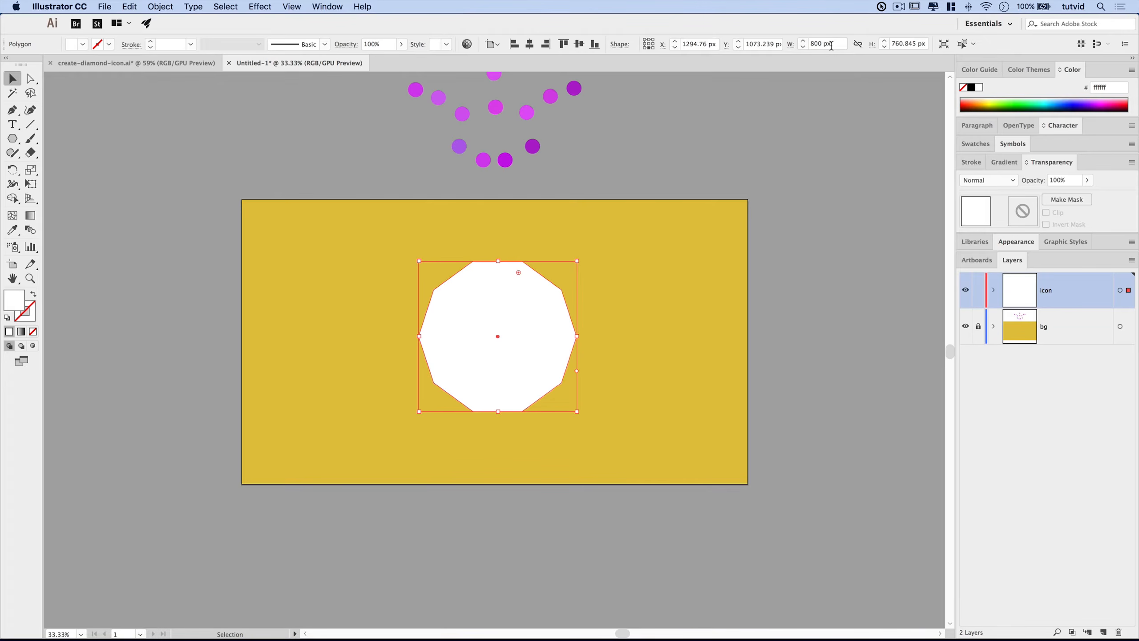
double_click(907, 44)
type("200")
key("Tab")
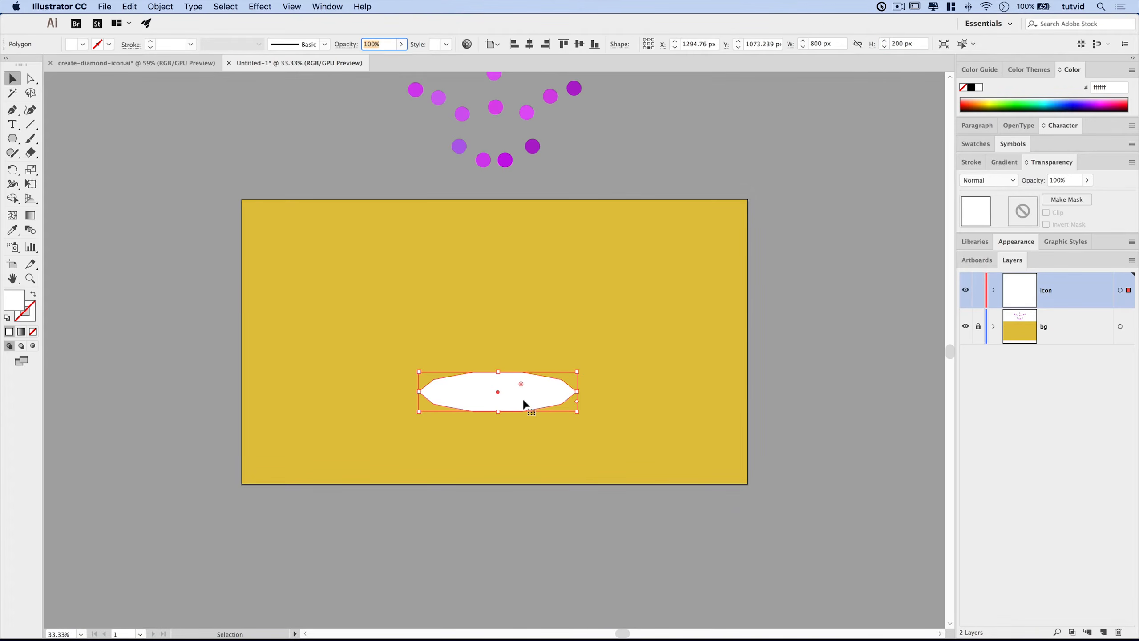
left_click_drag(523, 397, 519, 305)
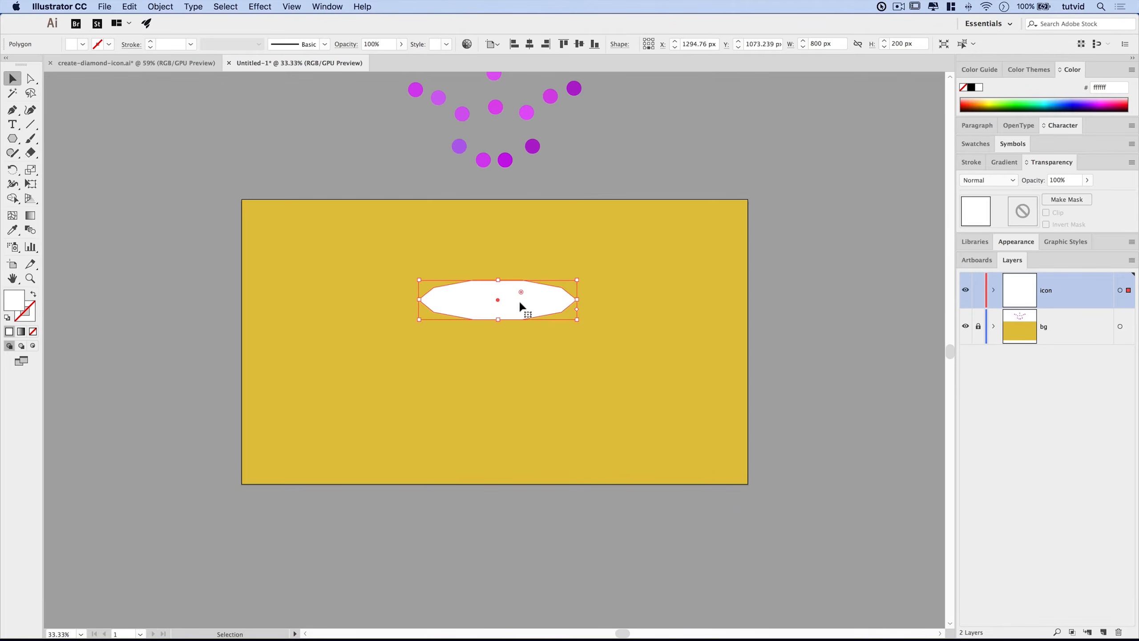
left_click(513, 344)
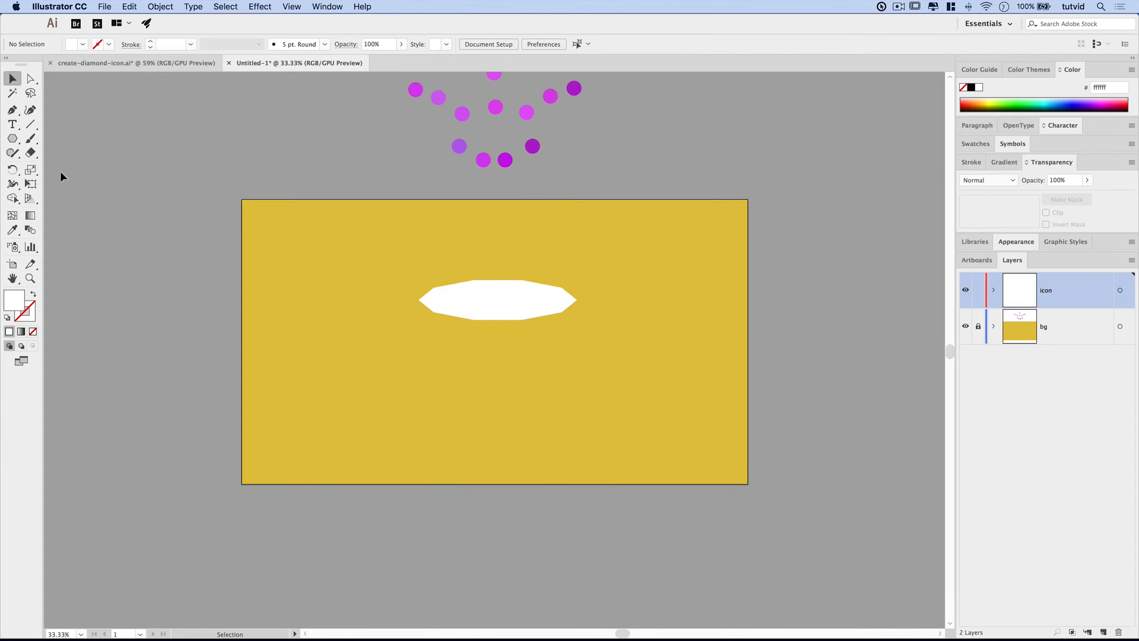
Move the polygon's four upper anchor points down 20 px.
left_click(31, 79)
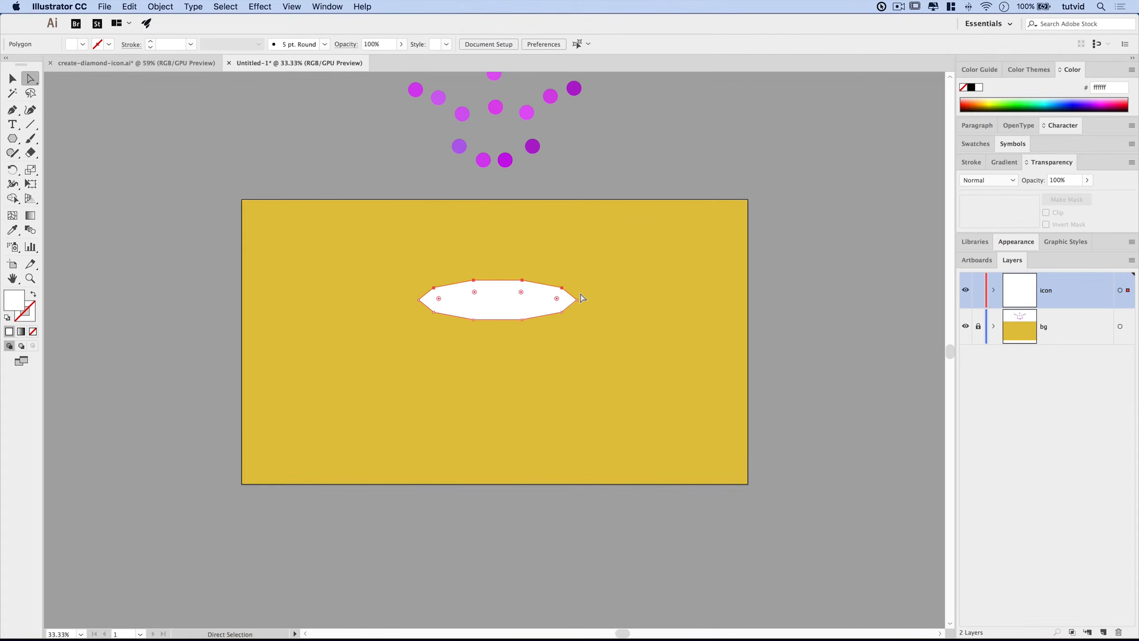
left_click(506, 306)
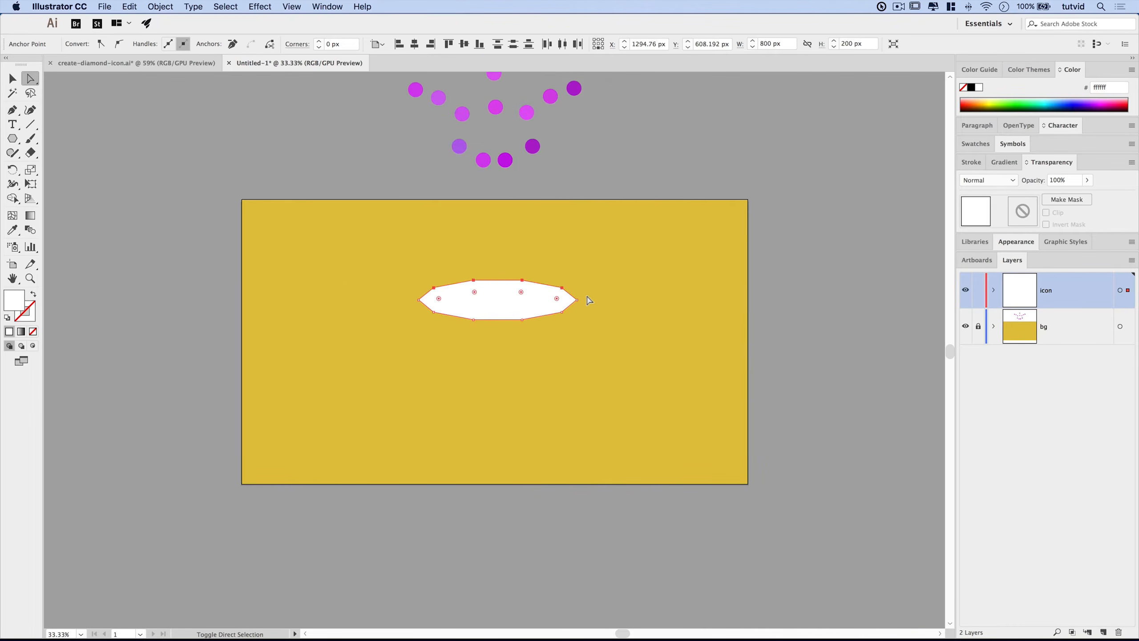
key("shift+Down")
key("shift+Down")
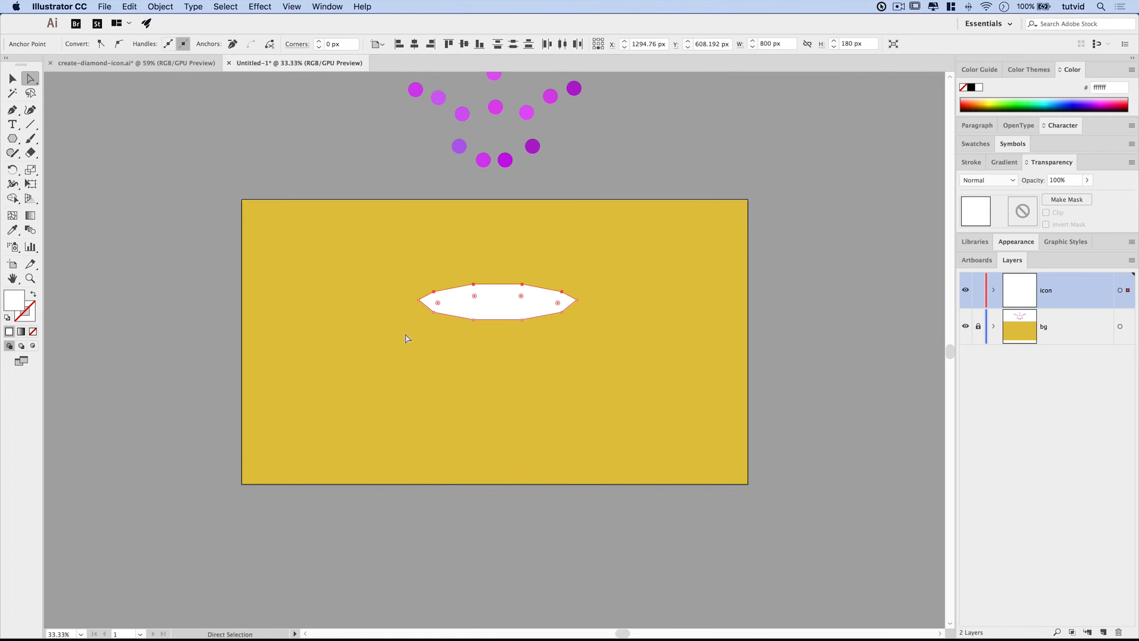
Move the polygon's four lower anchor points down 20 px, leaving the two side points in place.
left_click_drag(411, 330, 579, 314)
key("Down")
key("Down")
key("Down")
key("Down")
key("Down")
key("Down")
key("Down")
key("Down")
key("Down")
key("Down")
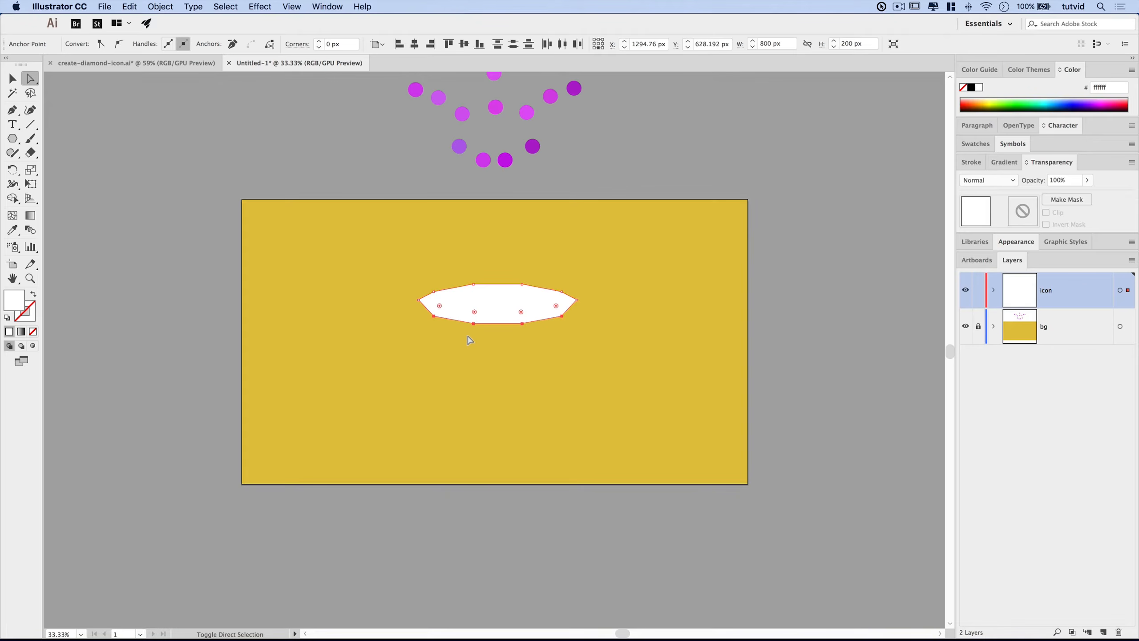
left_click(507, 374)
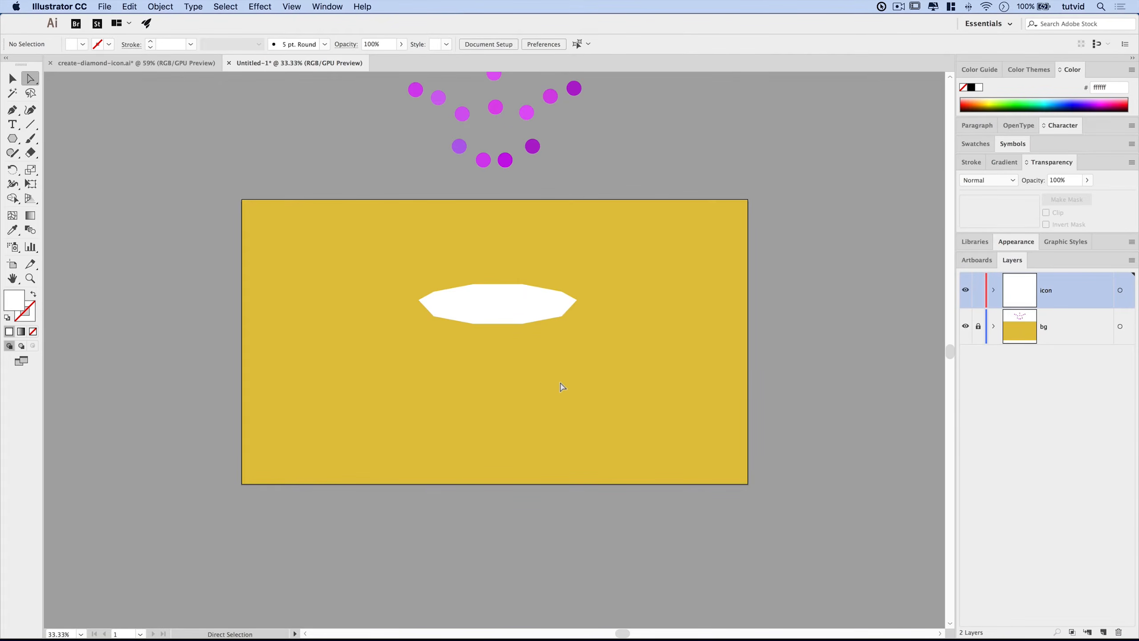
Copy the whole white polygon and paste the duplicate directly in front of it.
left_click(12, 78)
left_click(510, 314)
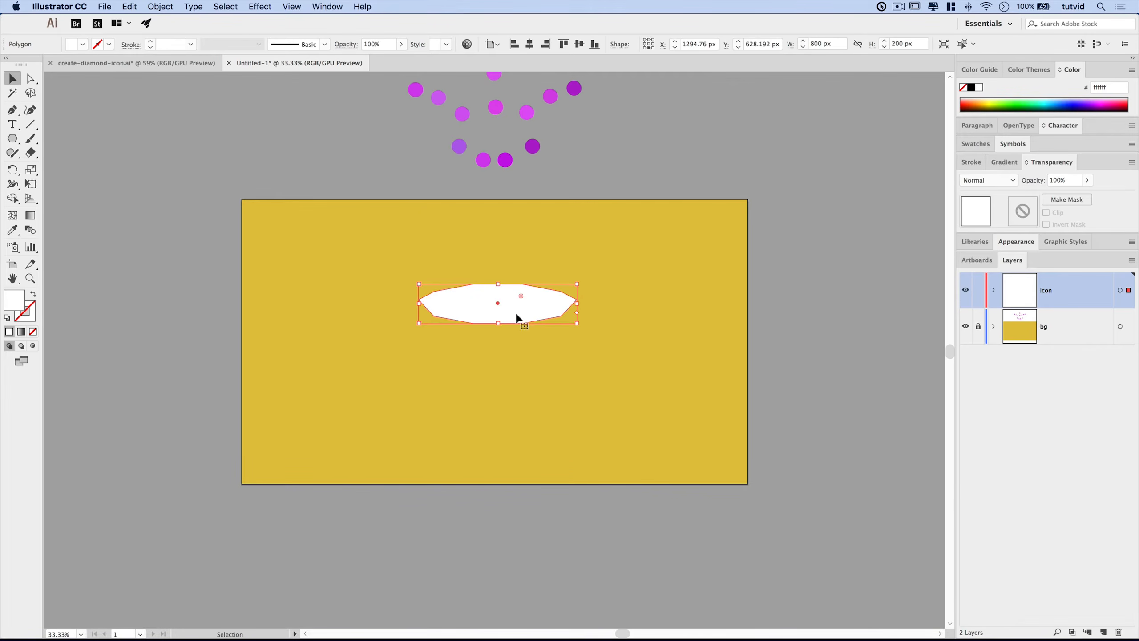
key("a")
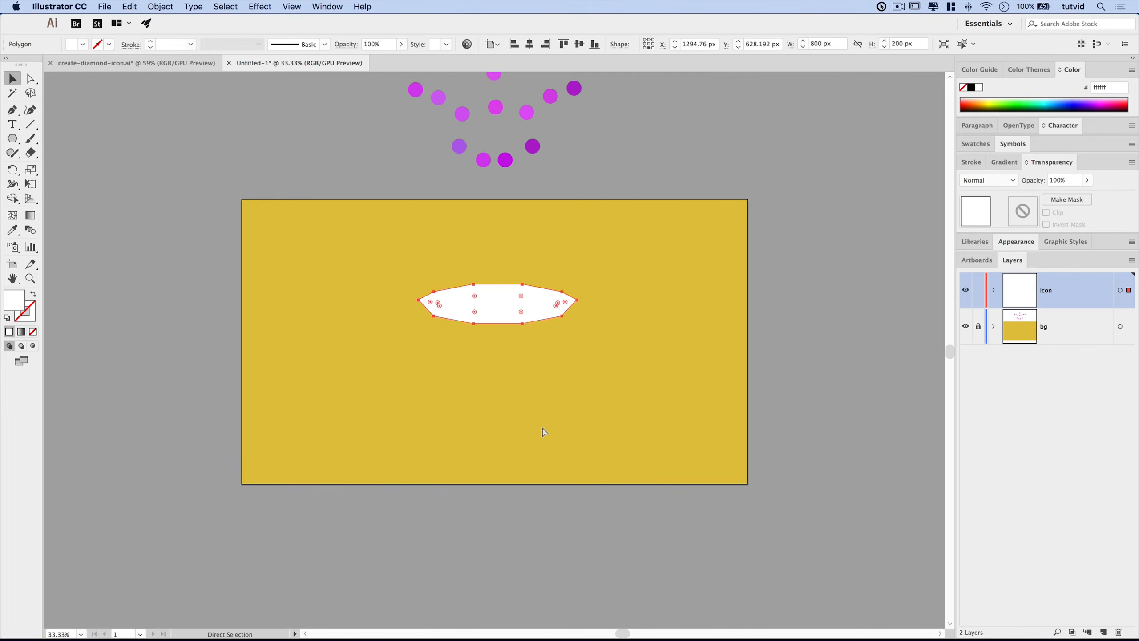
left_click(130, 6)
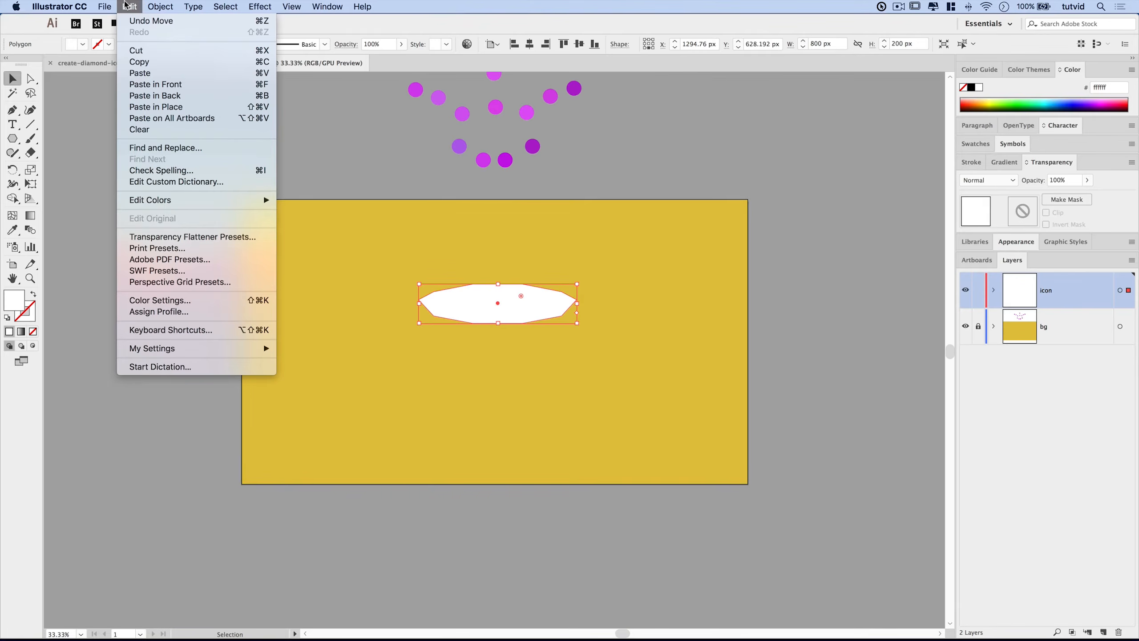
left_click(186, 61)
left_click(129, 6)
left_click(197, 84)
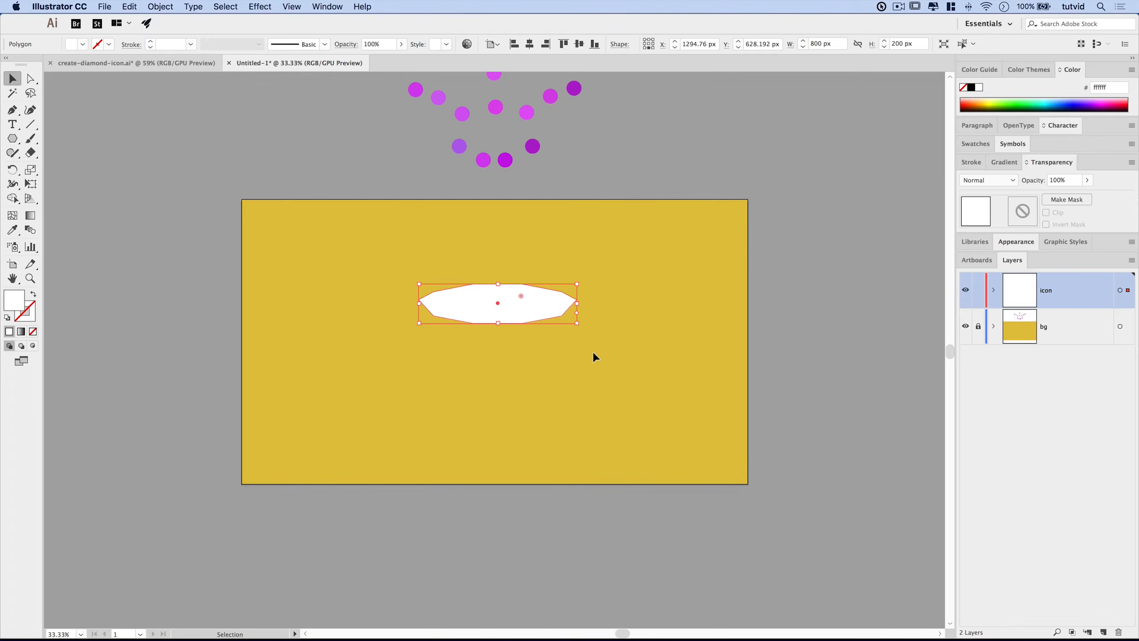
Move the duplicate polygon straight down 170 px, so it slightly overlaps the lower part of the original.
key("shift")
key("shift+Down")
key("shift+Down")
key("shift+Down")
key("shift+Down")
key("shift+Down")
key("shift+Down")
key("shift+Down")
key("shift+Down")
key("shift+Down")
key("shift+Down")
key("shift+Down")
key("shift+Down")
key("shift+Down")
key("shift+Down")
key("shift+Down")
key("shift+Down")
key("shift+Down")
key("shift+Down")
key("shift+Down")
key("shift+Down")
key("shift+Down")
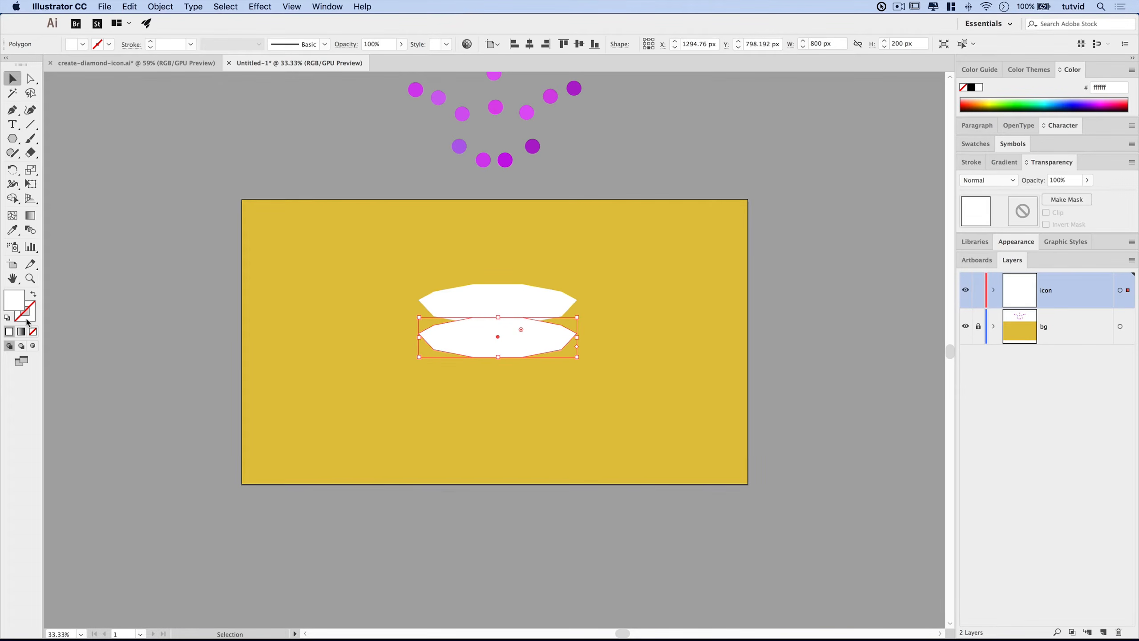
Swap the lower polygon's fill and stroke so it has no fill and a 1 pt white outline.
key("x")
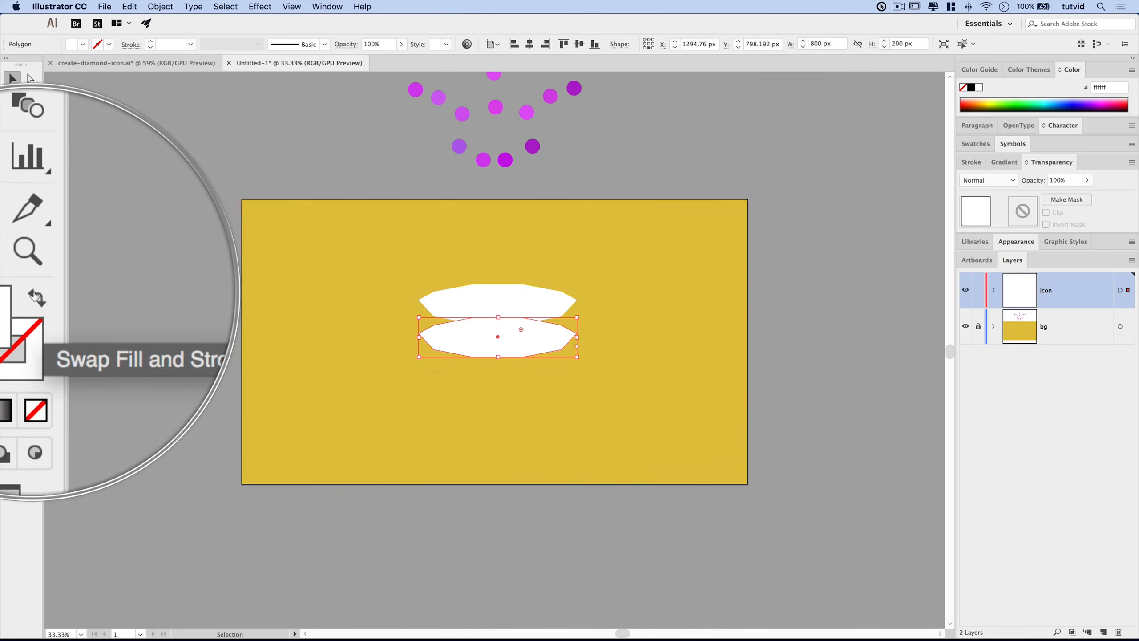
left_click(34, 295)
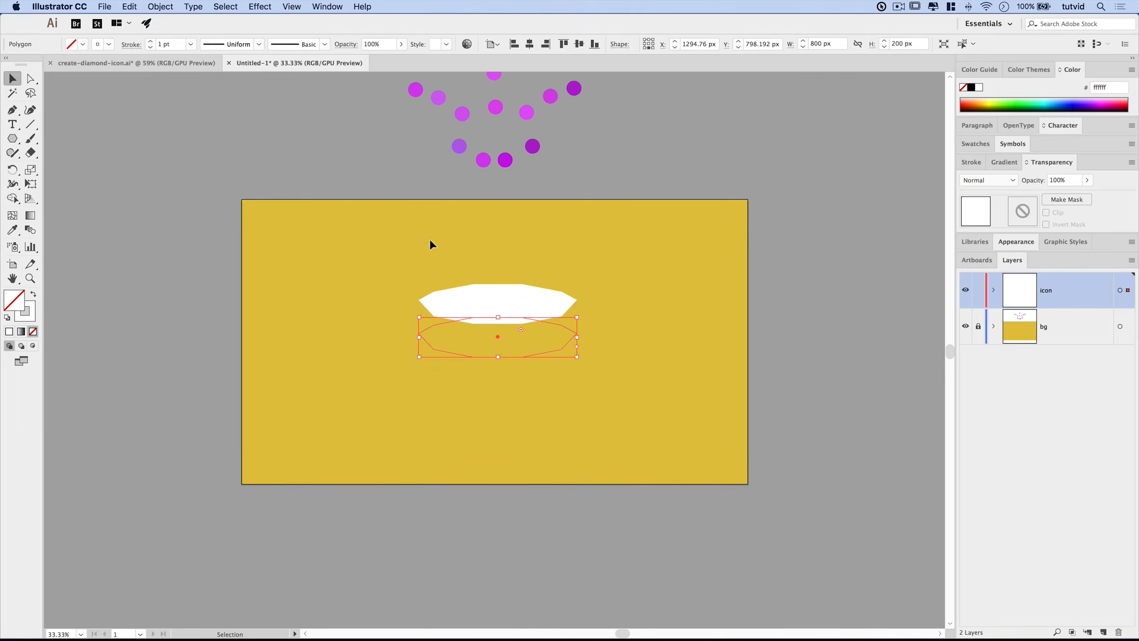
left_click(566, 459)
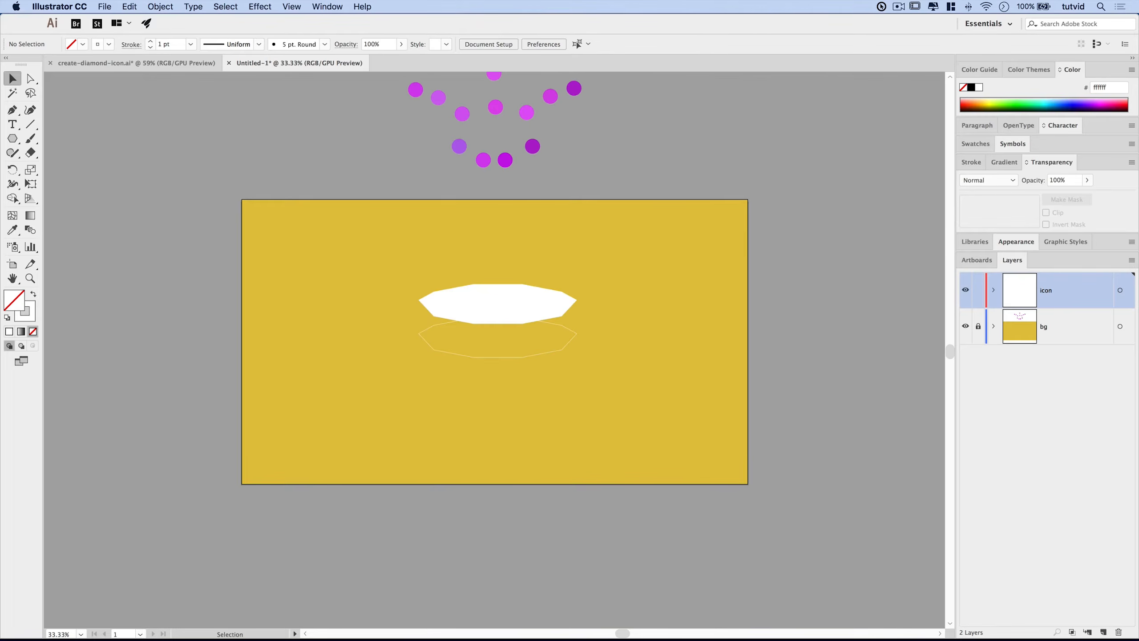
Set the width of the outlined lower polygon to 1000 px.
double_click(509, 355)
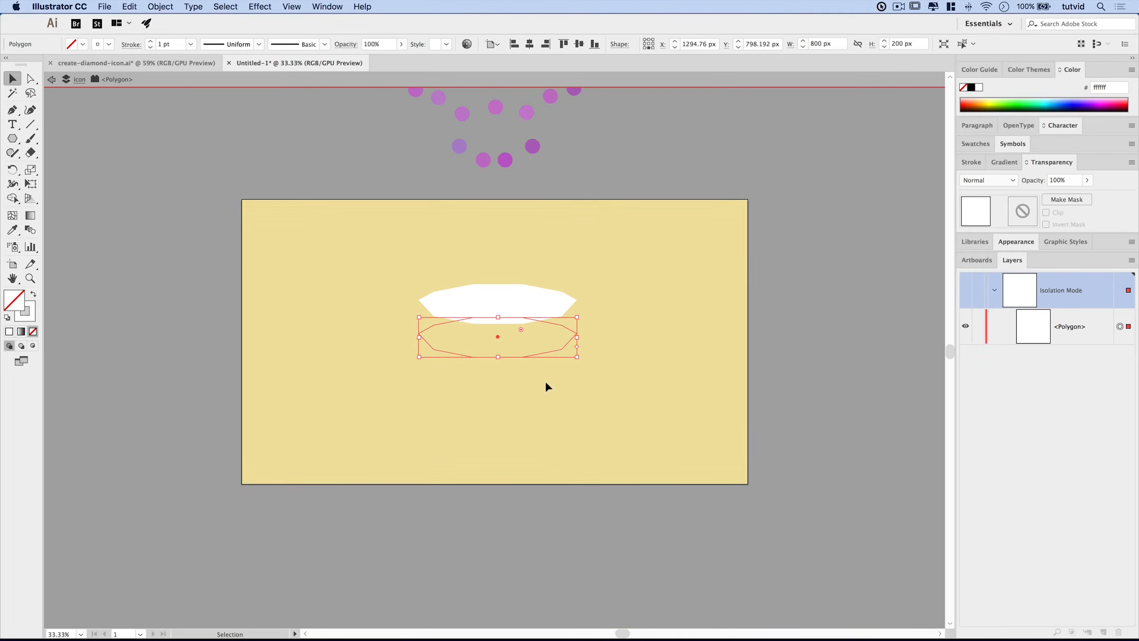
double_click(542, 382)
left_click(513, 358)
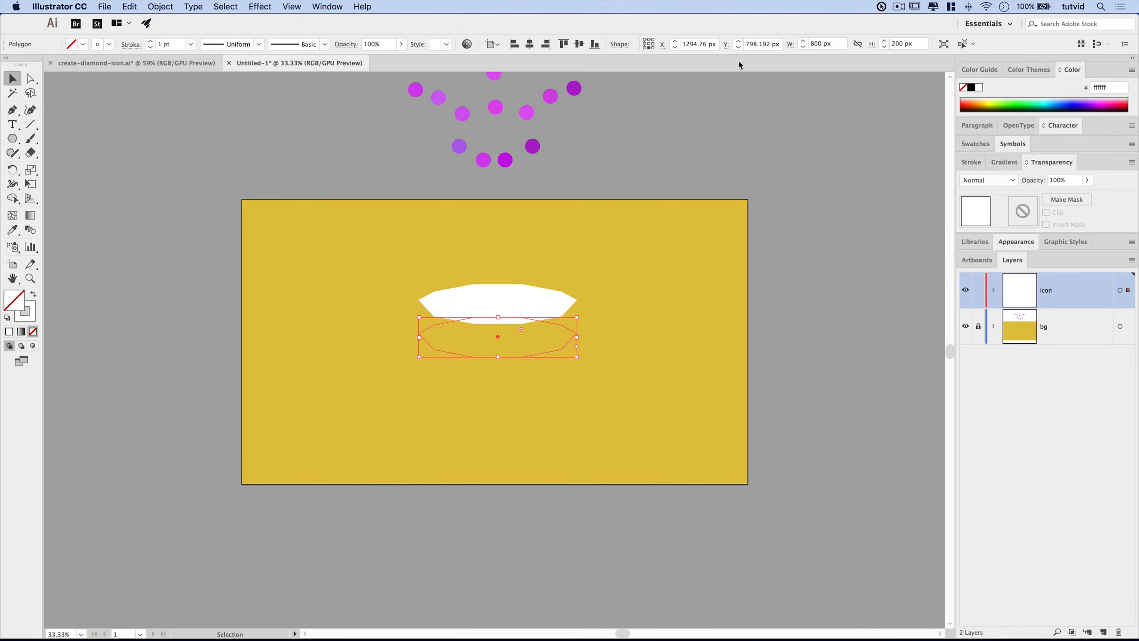
double_click(816, 44)
type("1000")
key("Tab")
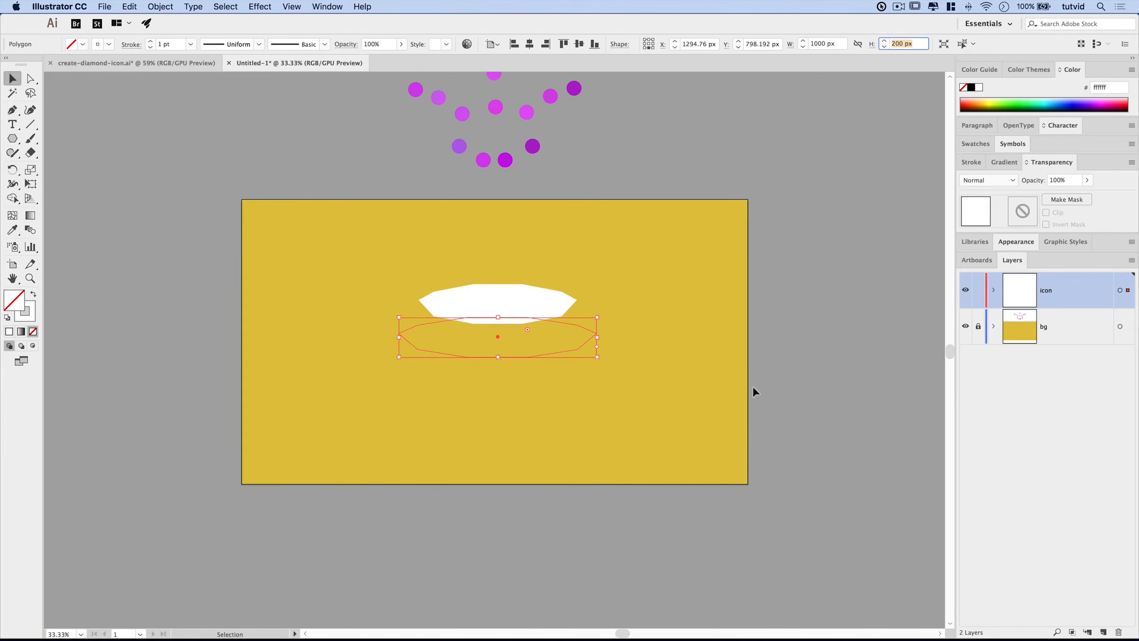
left_click(616, 430)
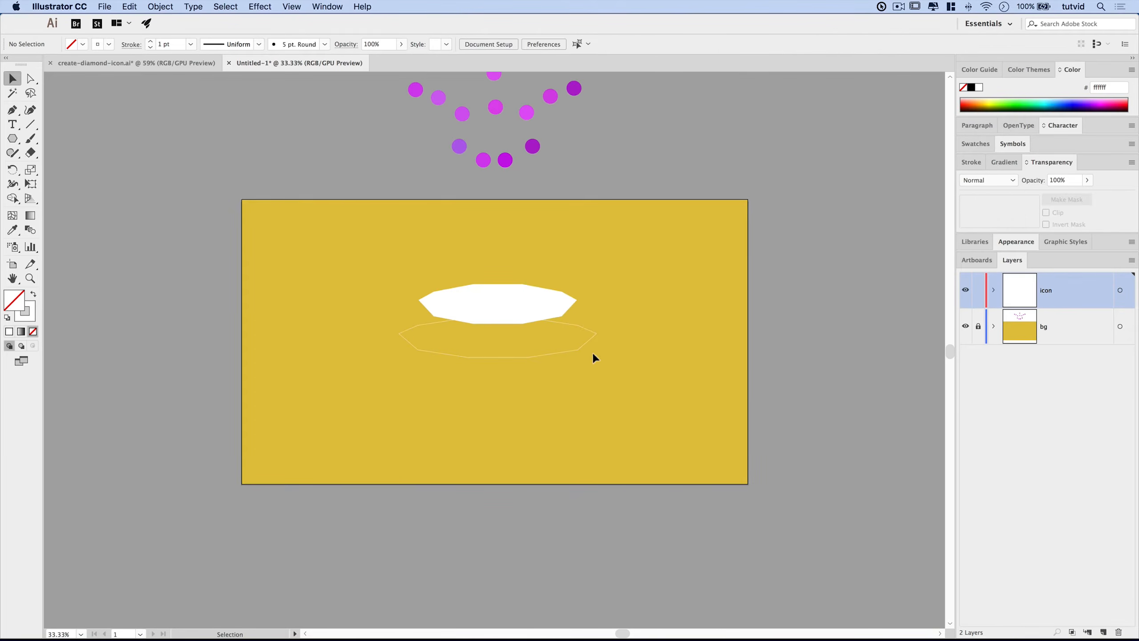
Check the snapping options and examine the facet layout of the finished diamonds in create-diamond-icon.ai, with the Pen tool chosen for drawing.
left_click(291, 6)
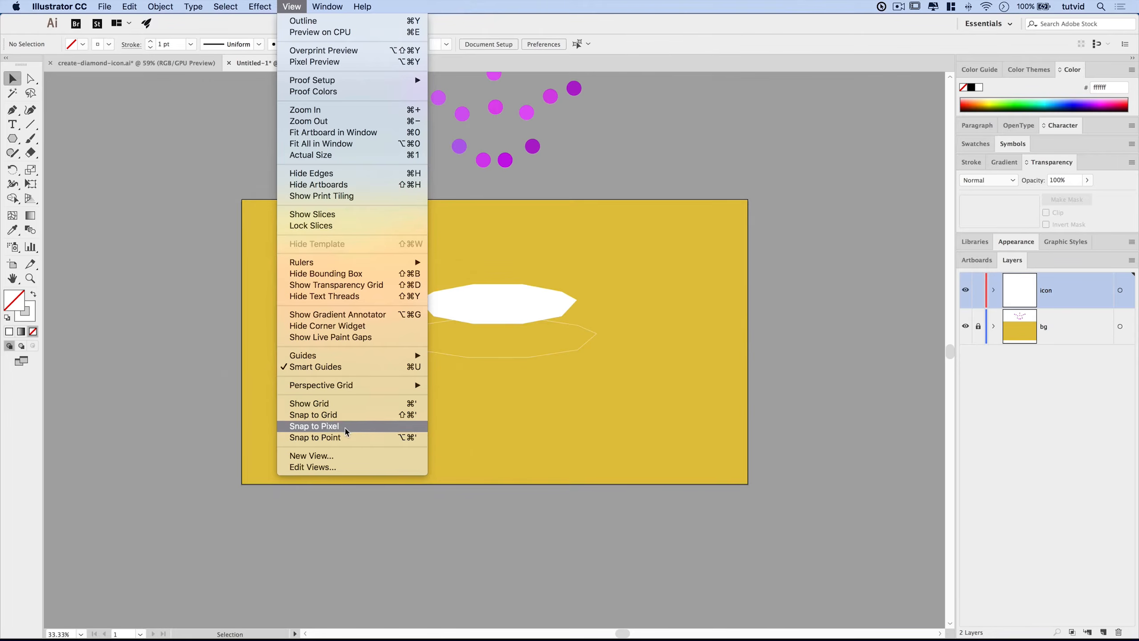
left_click(218, 412)
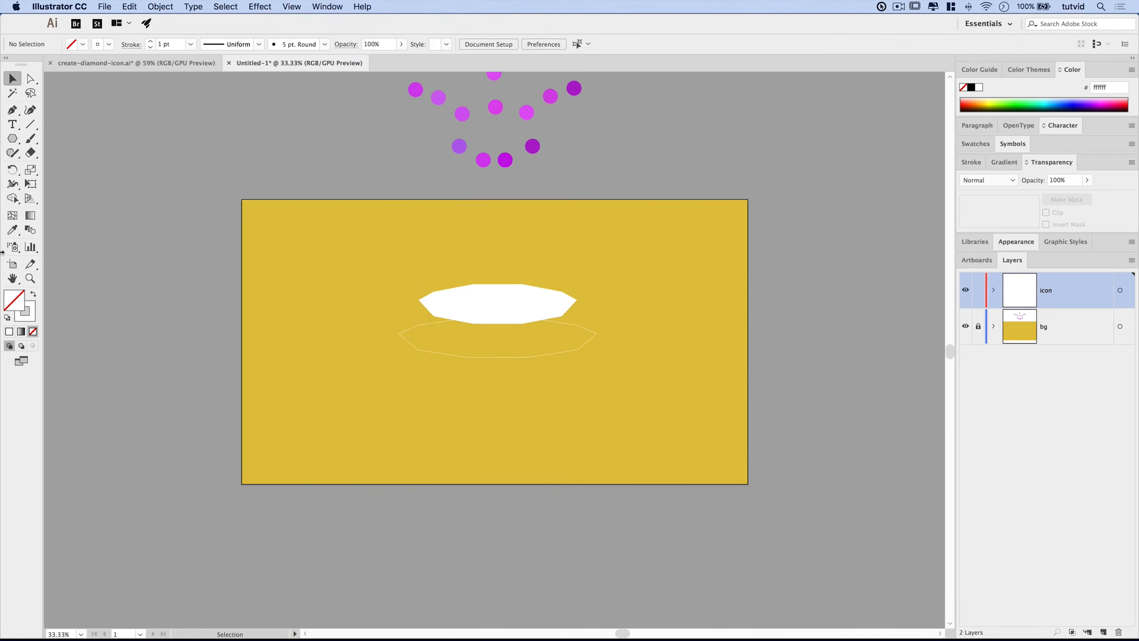
left_click(12, 109)
left_click(165, 62)
left_click_drag(613, 424, 560, 173)
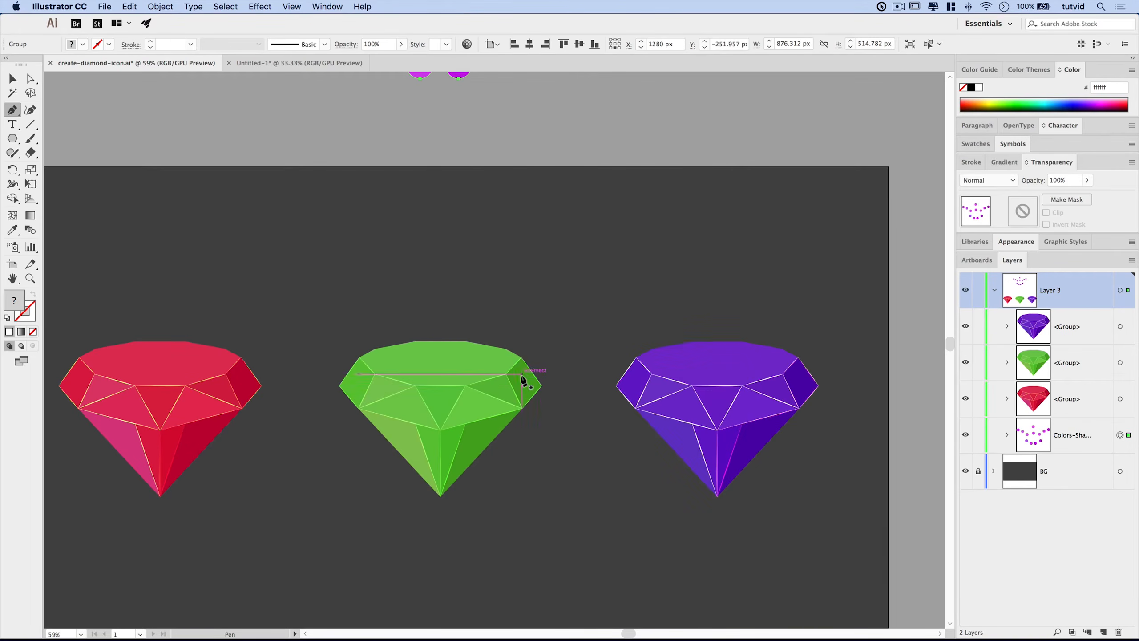
left_click(298, 63)
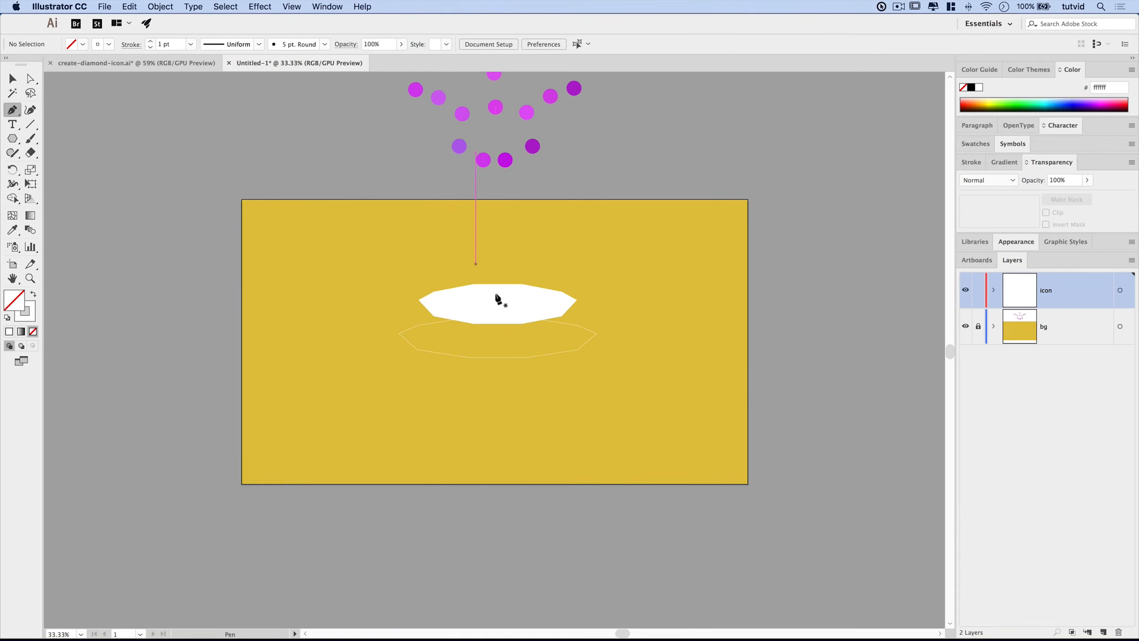
Draw a four-sided left side facet with the Pen tool, joining the left edges of both polygons, with white fill and no stroke.
key("super+equal")
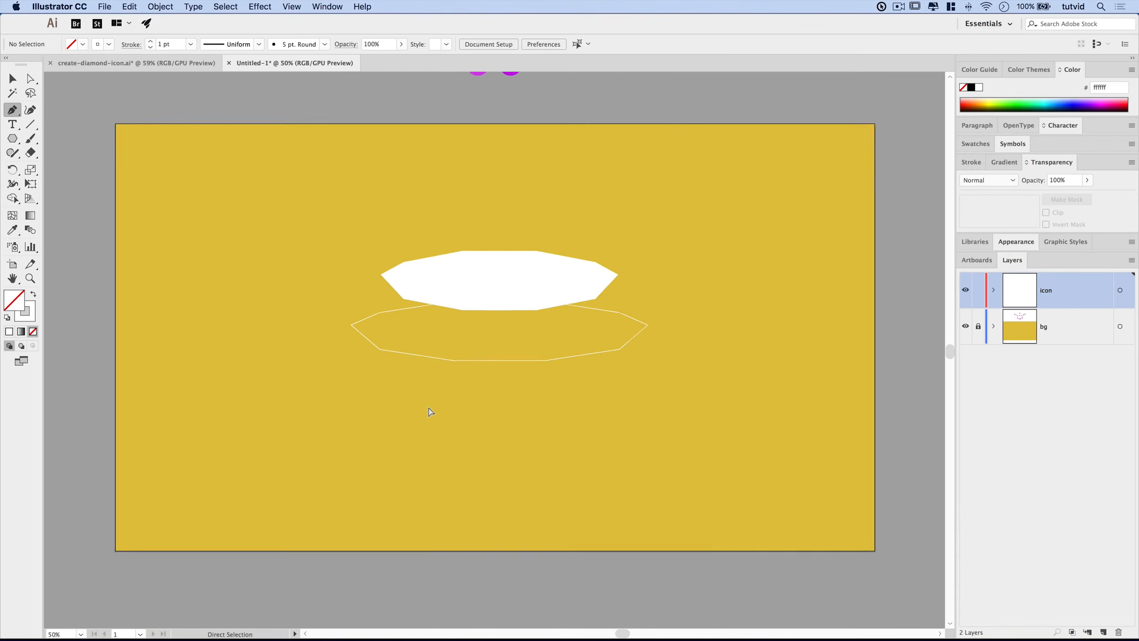
scroll(407, 309, "up", 3)
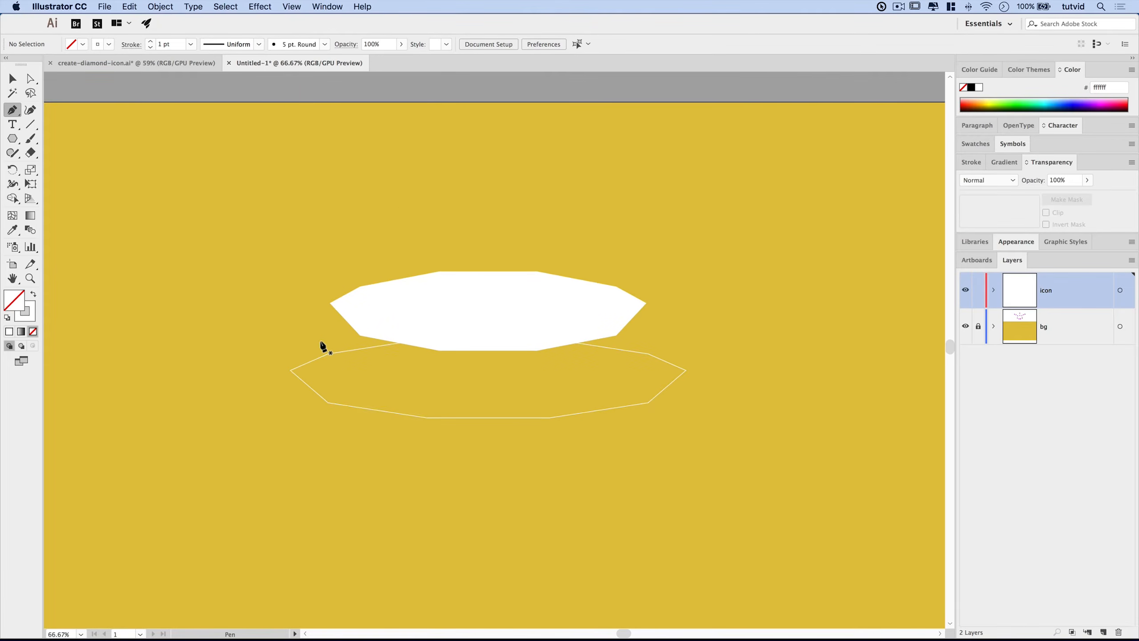
key("super+equal")
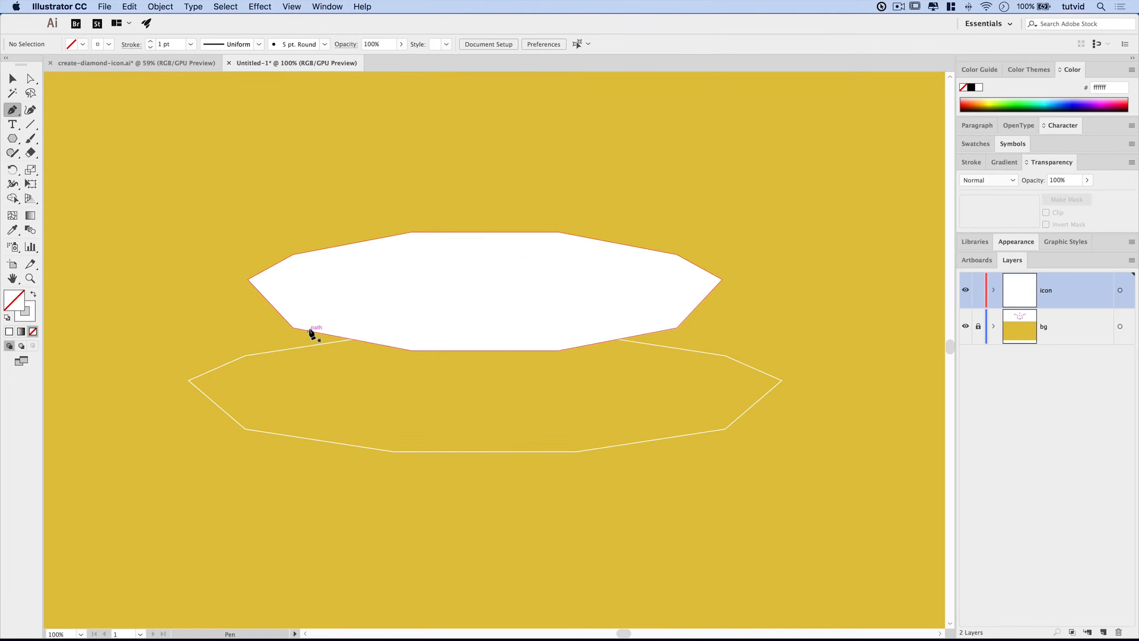
left_click(247, 280)
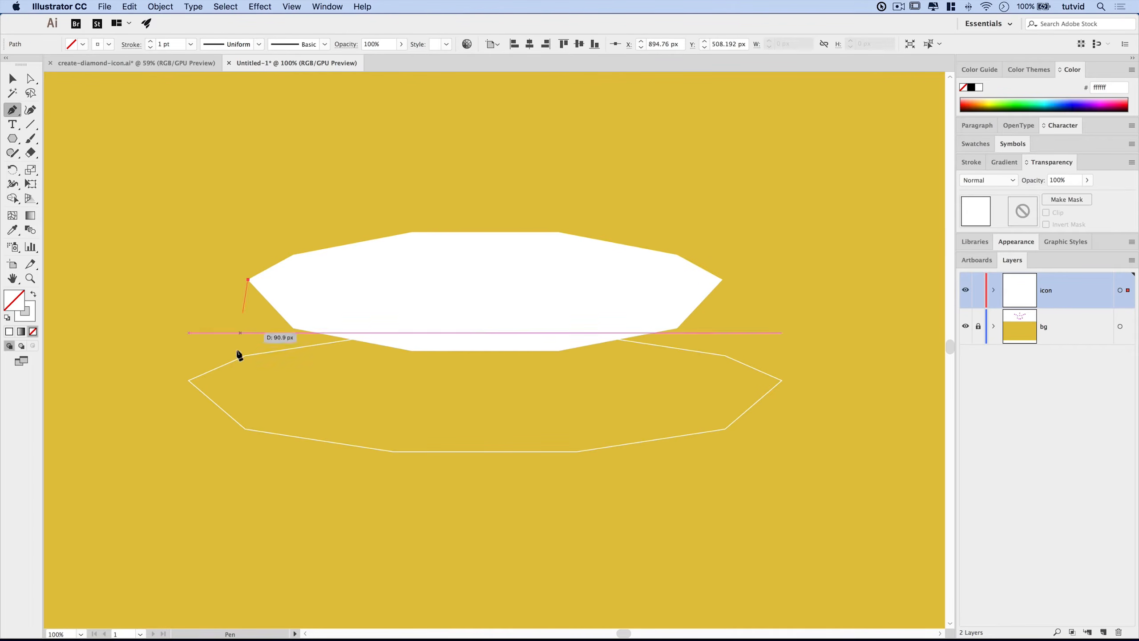
left_click(189, 380)
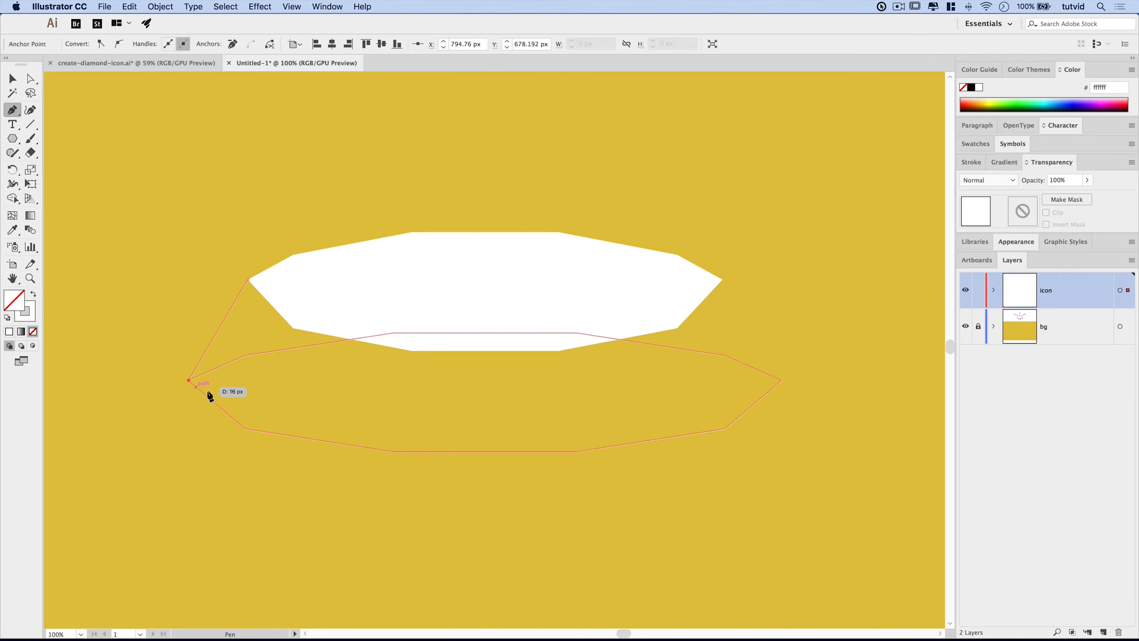
left_click(245, 429)
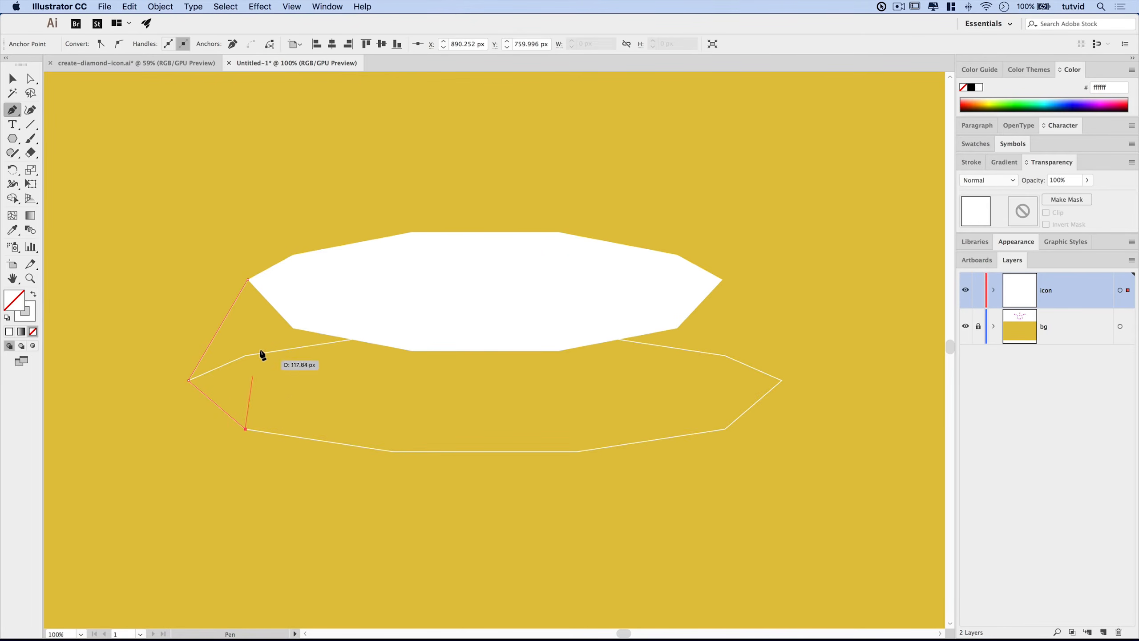
left_click(292, 327)
left_click(247, 279)
left_click(189, 381)
left_click(34, 296)
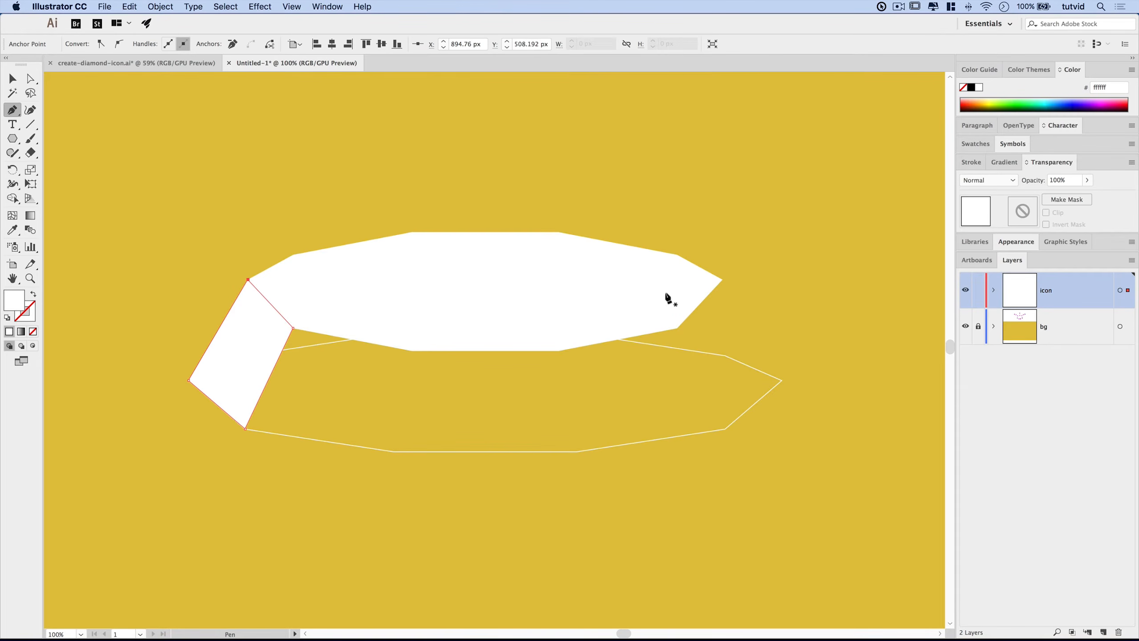
Draw the matching four-sided white facet joining the right edges of the white polygon and the outlined polygon.
left_click(677, 330)
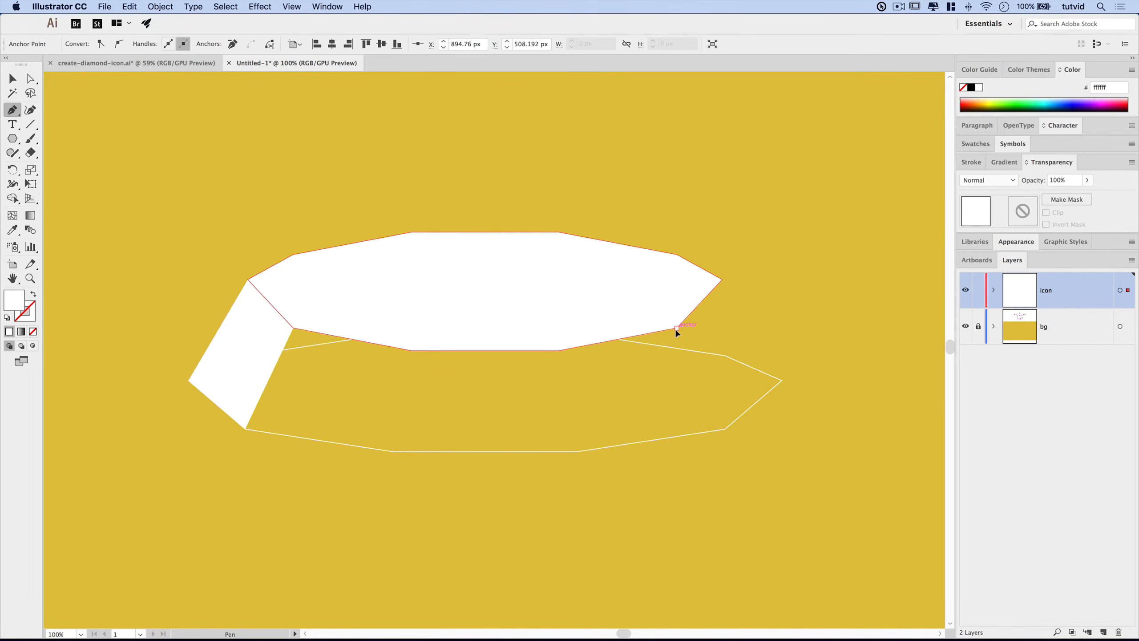
left_click(722, 279)
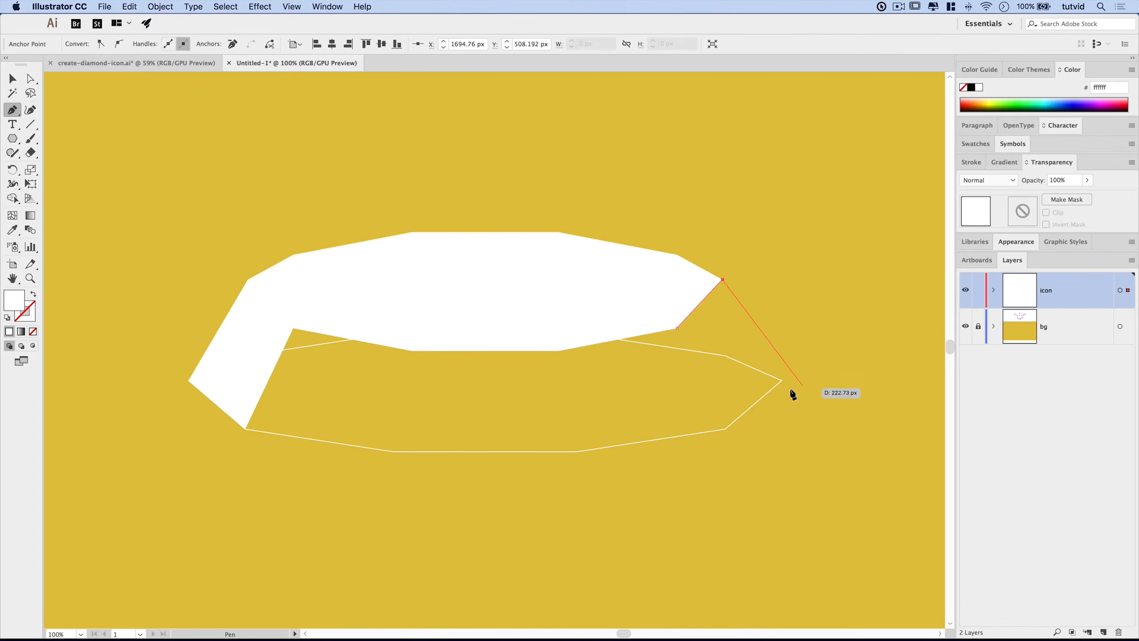
left_click(782, 380)
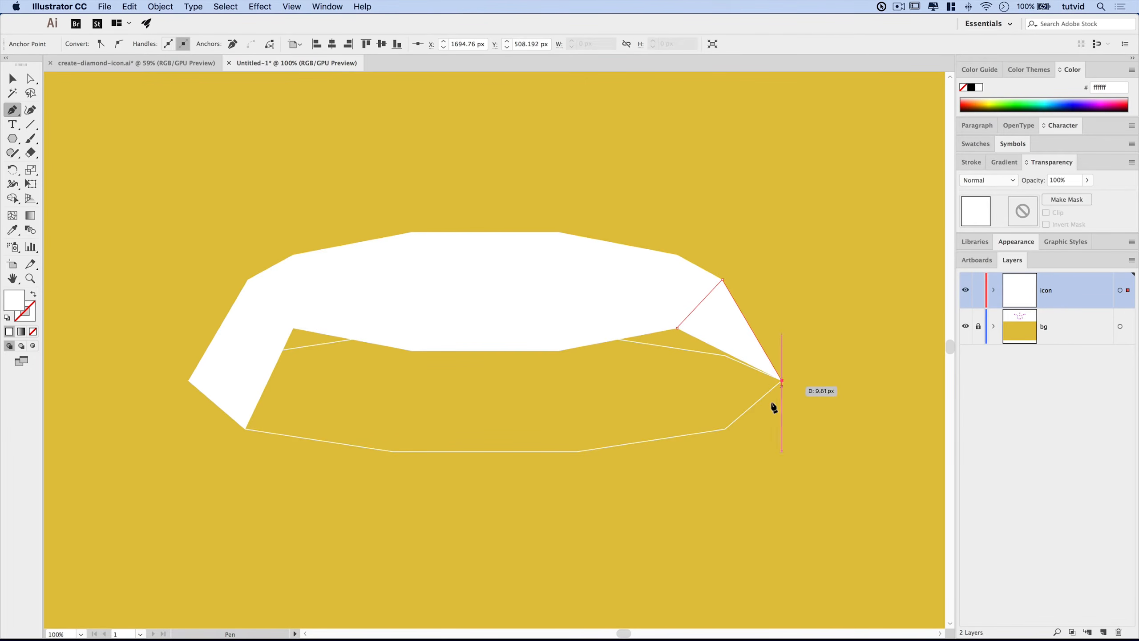
left_click(726, 430)
left_click(678, 328)
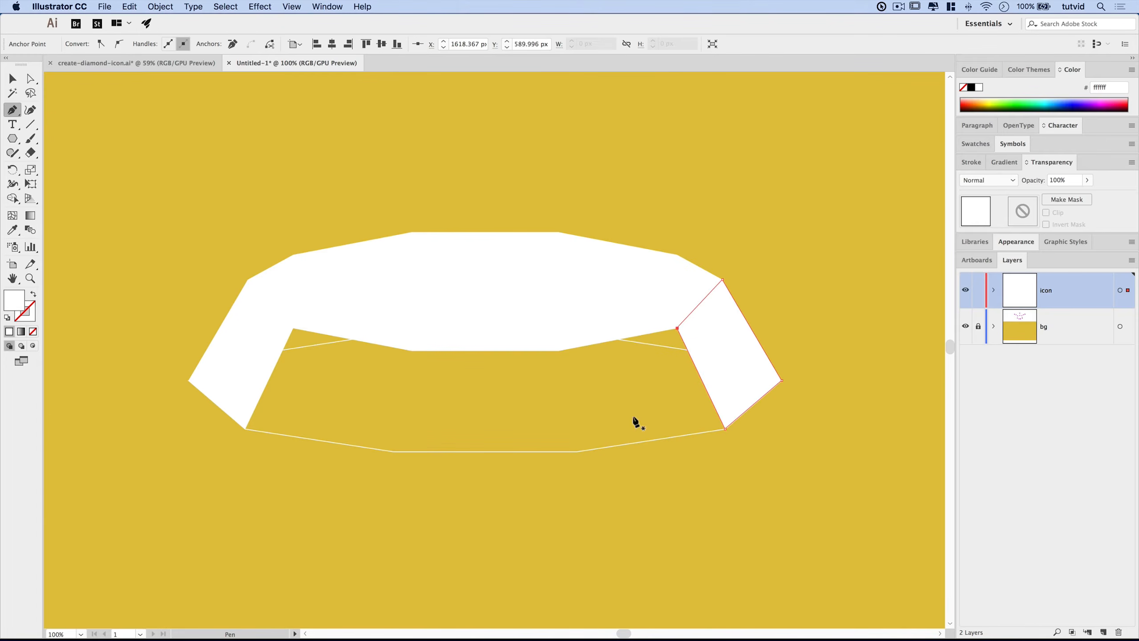
Draw a white triangle from the white polygon's flat bottom edge down to the midpoint of the outlined polygon's bottom edge.
left_click_drag(457, 392, 426, 391)
left_click_drag(411, 350, 520, 341)
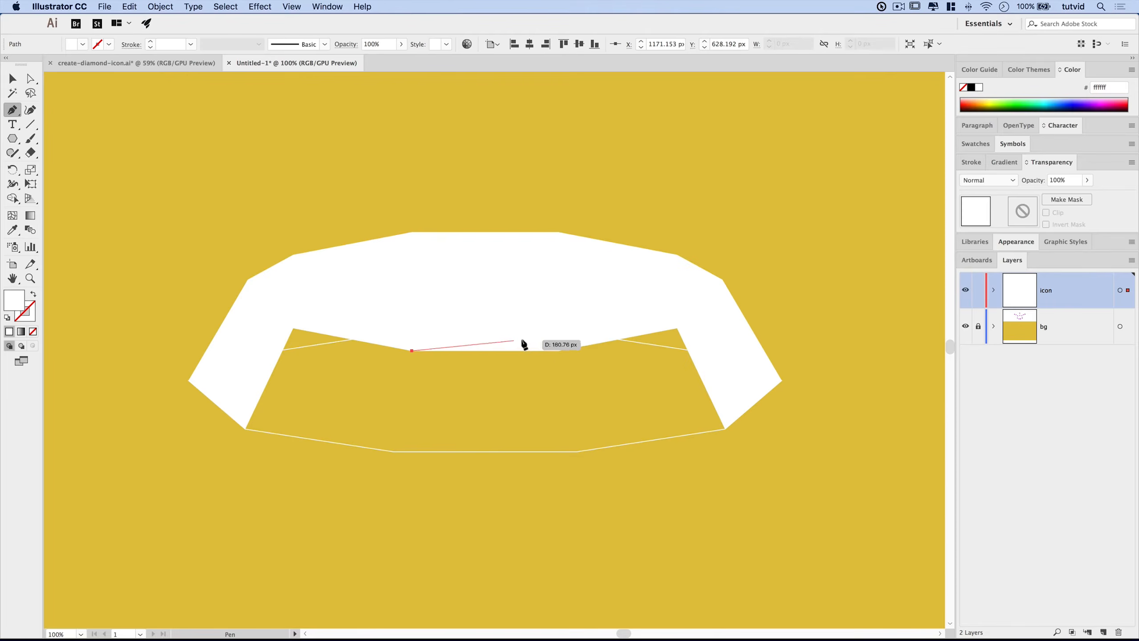
left_click(558, 352)
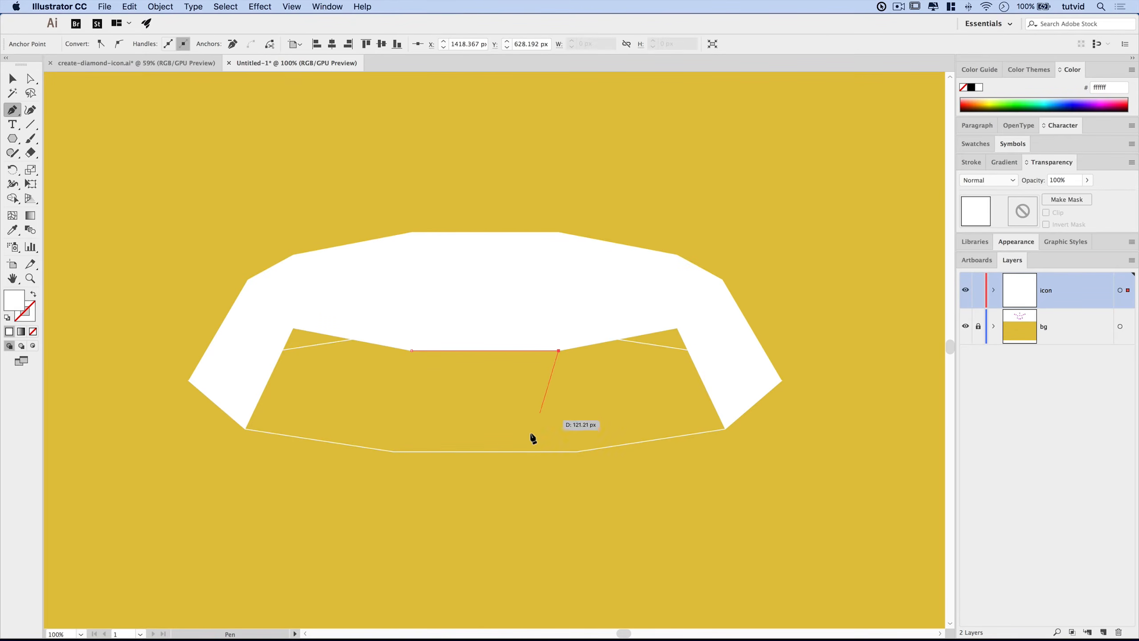
left_click(486, 450)
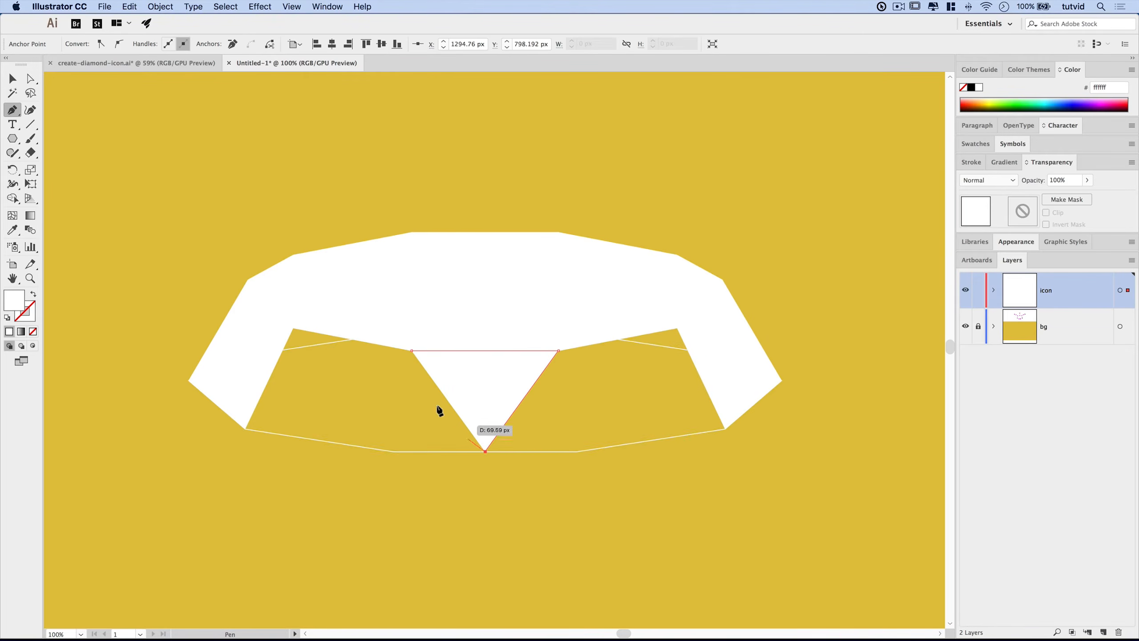
left_click(412, 351)
Delete the outlined lower polygon, keeping the white facets drawn over it.
left_click(30, 79)
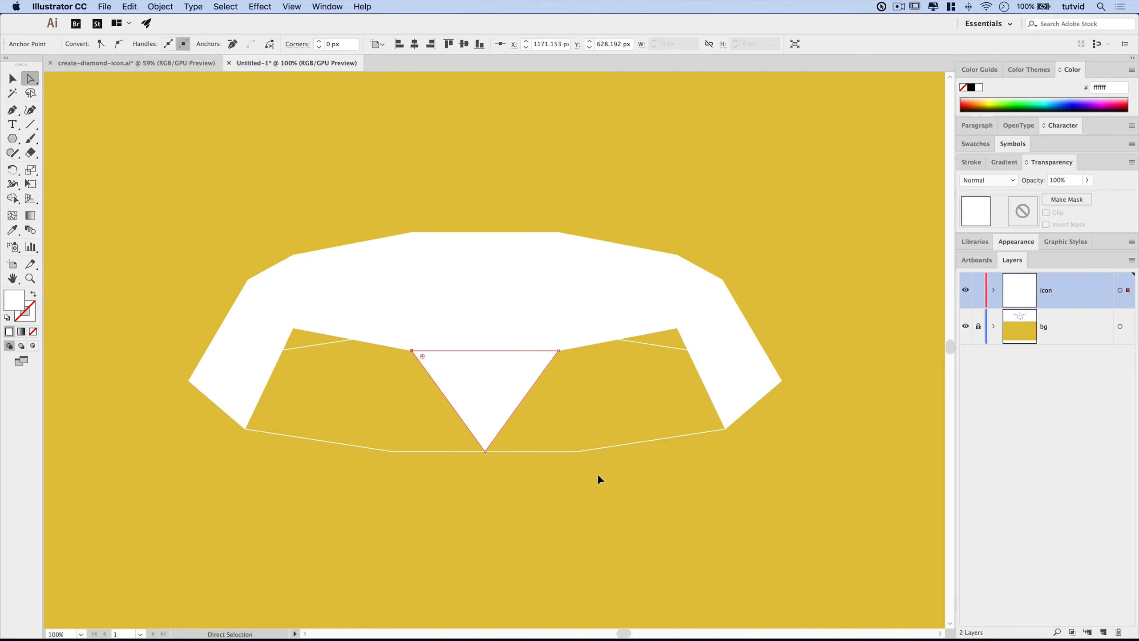
key("v")
left_click(599, 448)
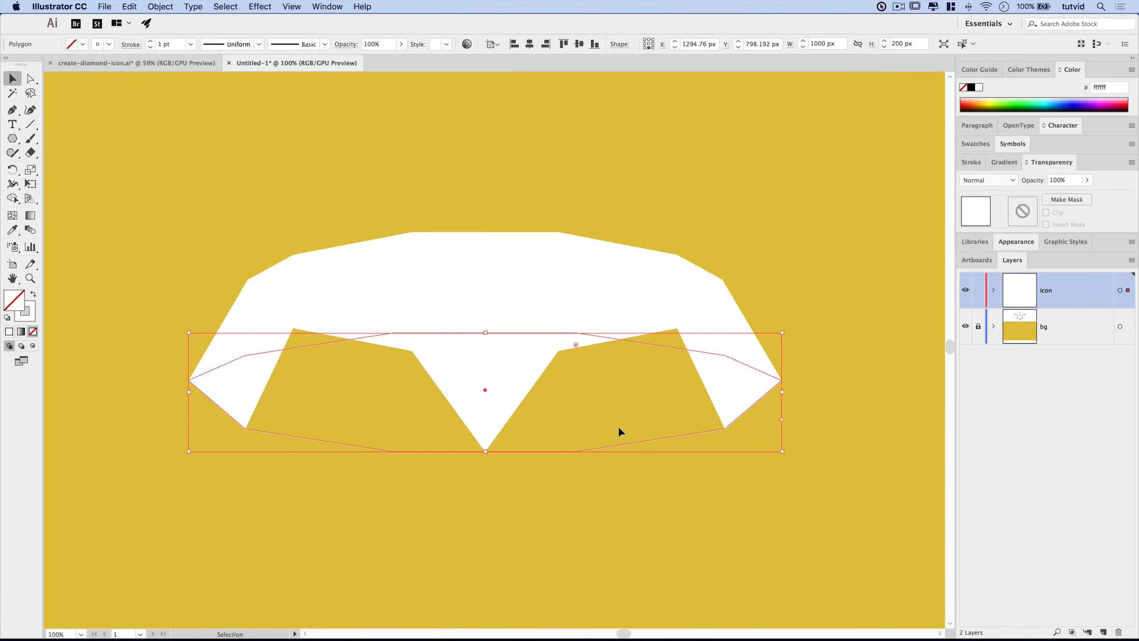
left_click(646, 581)
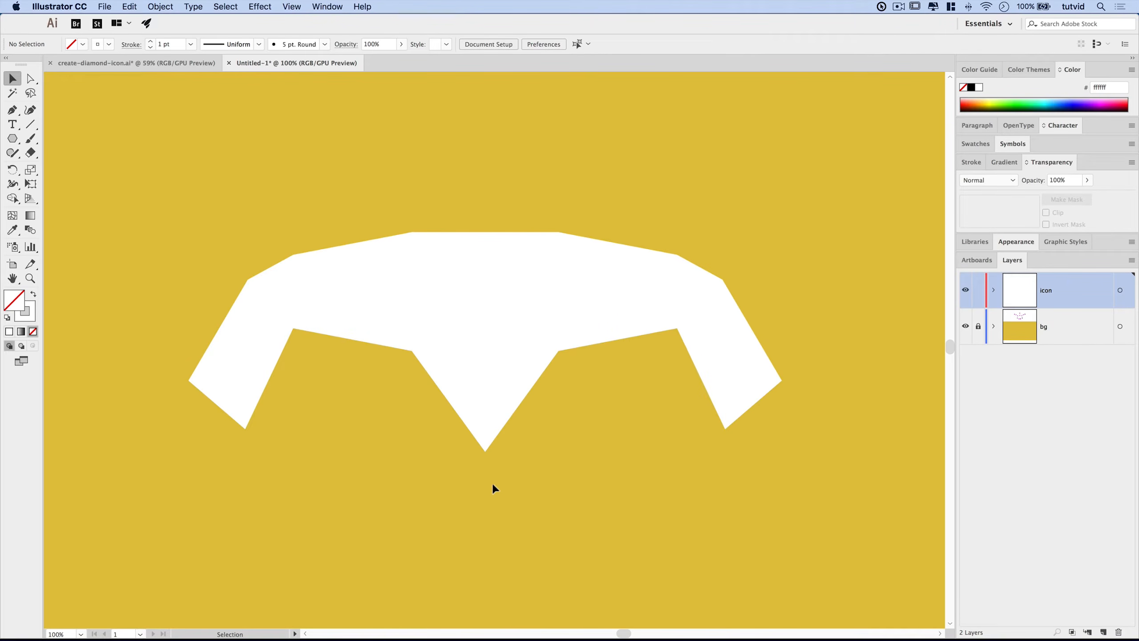
Move the bottom anchor point of the central triangle straight down 50 px.
key("a")
left_click(482, 452)
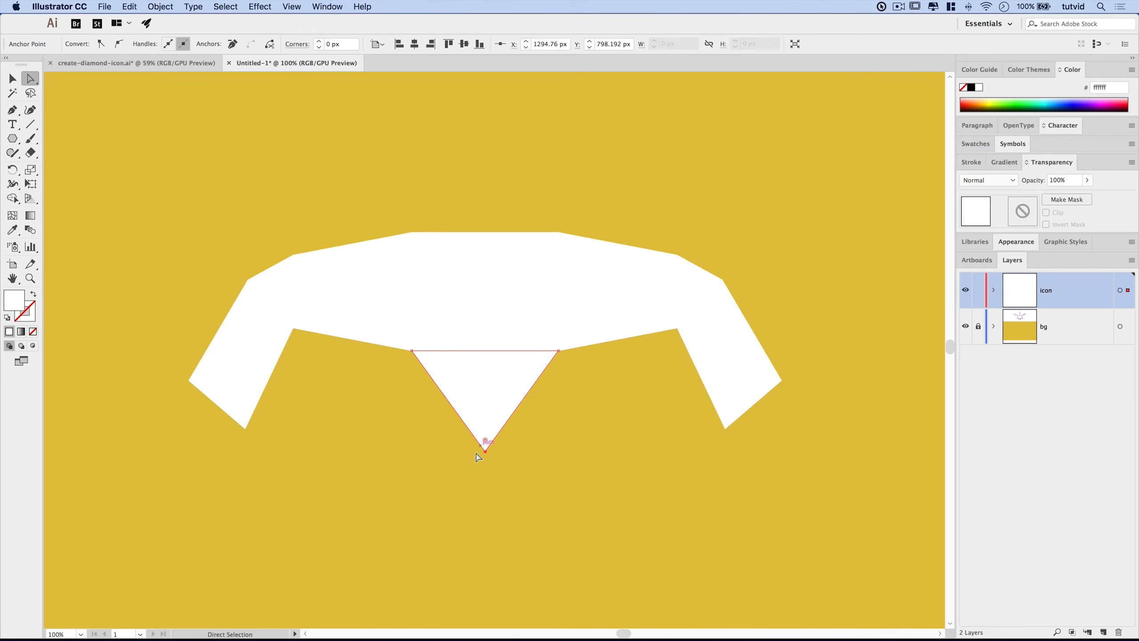
key("super")
key("shift+Down")
key("shift+Down")
key("shift+Down")
key("shift+Down")
key("shift+Down")
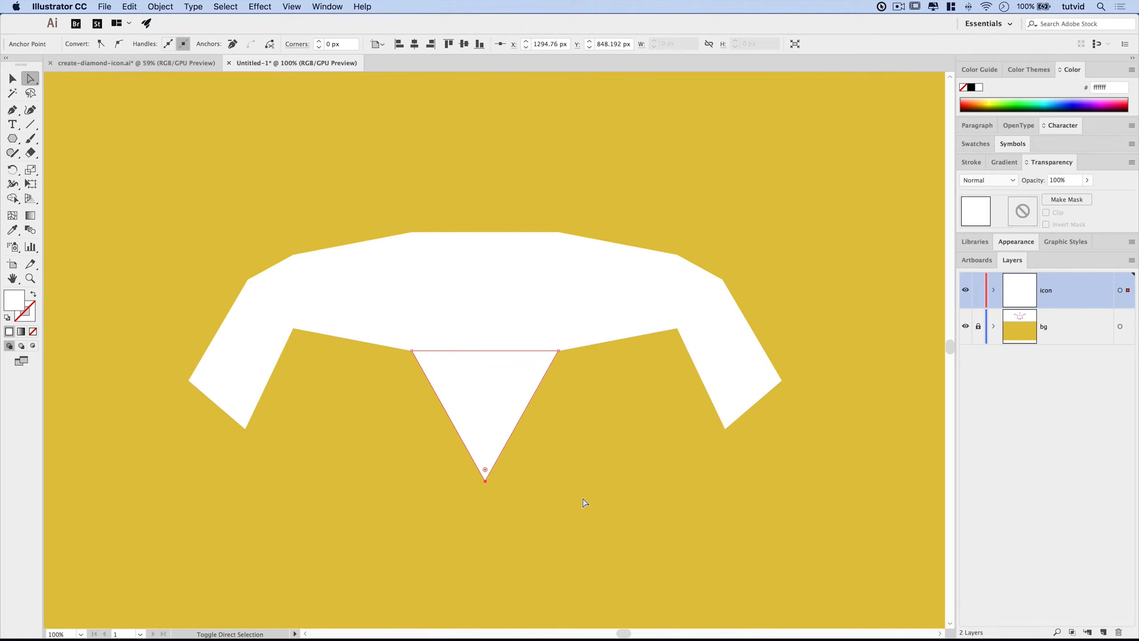
Move the outermost anchor point of the right side facet 20 px inward.
left_click(783, 380)
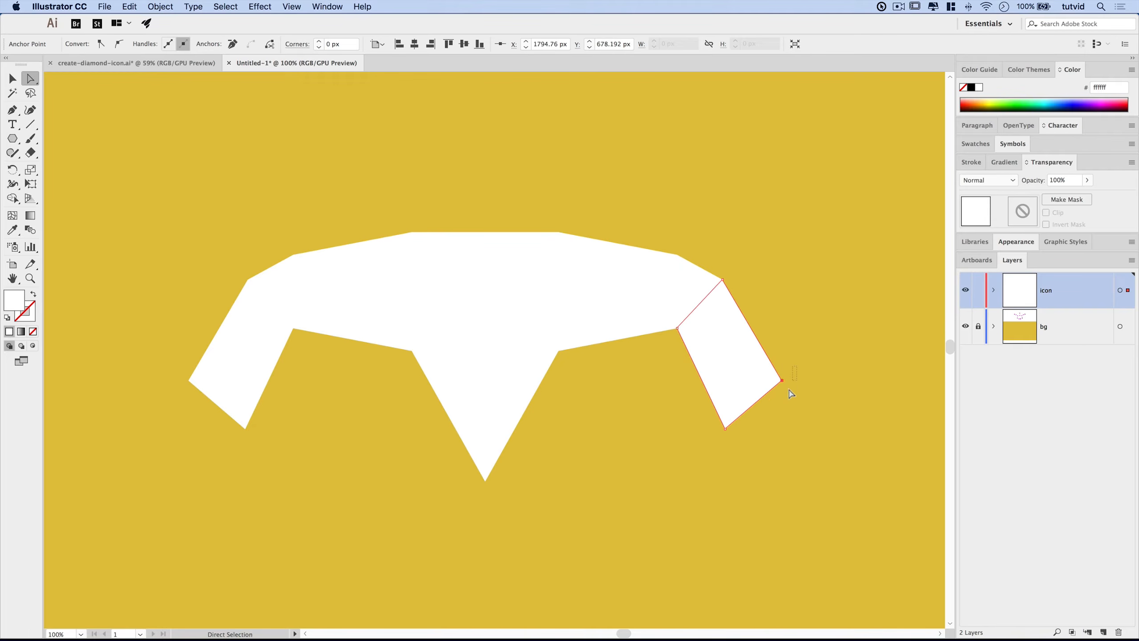
key("Left")
key("Right")
key("Right")
key("Left")
key("Left")
key("Left")
key("Left")
key("Left")
key("Left")
key("Left")
key("Left")
key("Left")
key("Left")
key("Left")
key("Left")
key("Left")
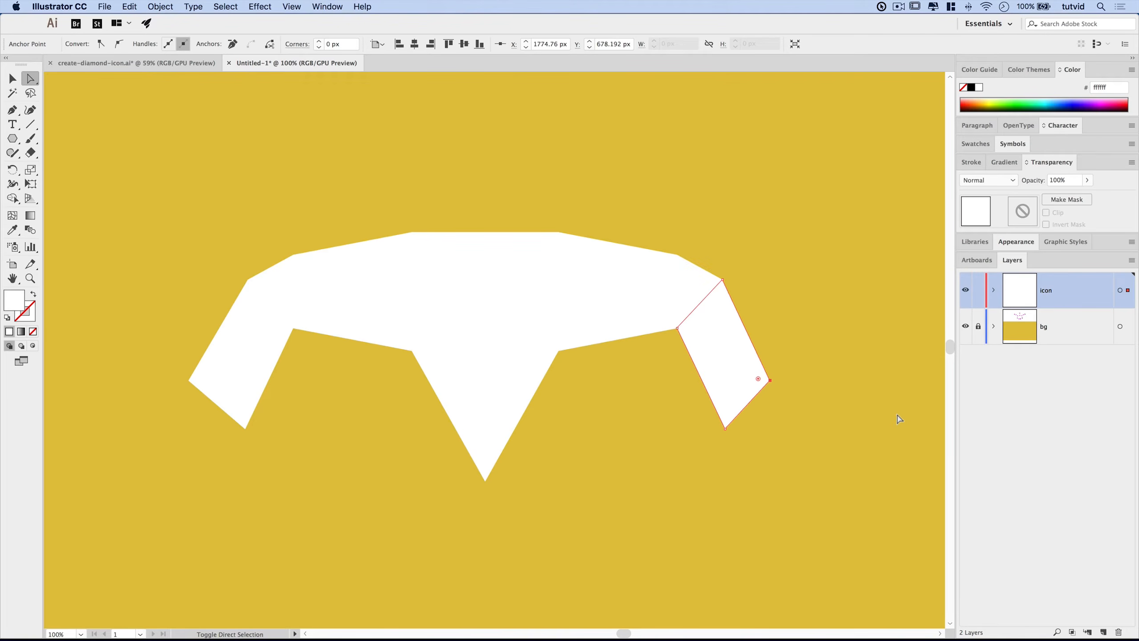
Move the outermost anchor point of the left side facet 20 px inward and deselect the shape.
left_click_drag(190, 349, 224, 414)
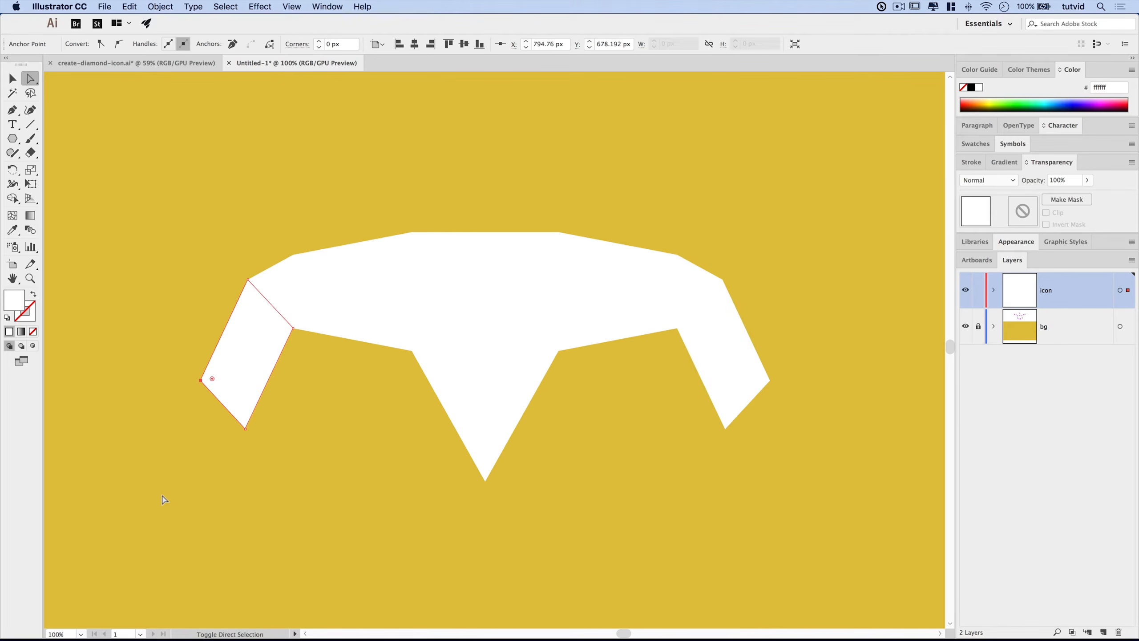
key("shift+Right")
key("shift+Right")
left_click(348, 445)
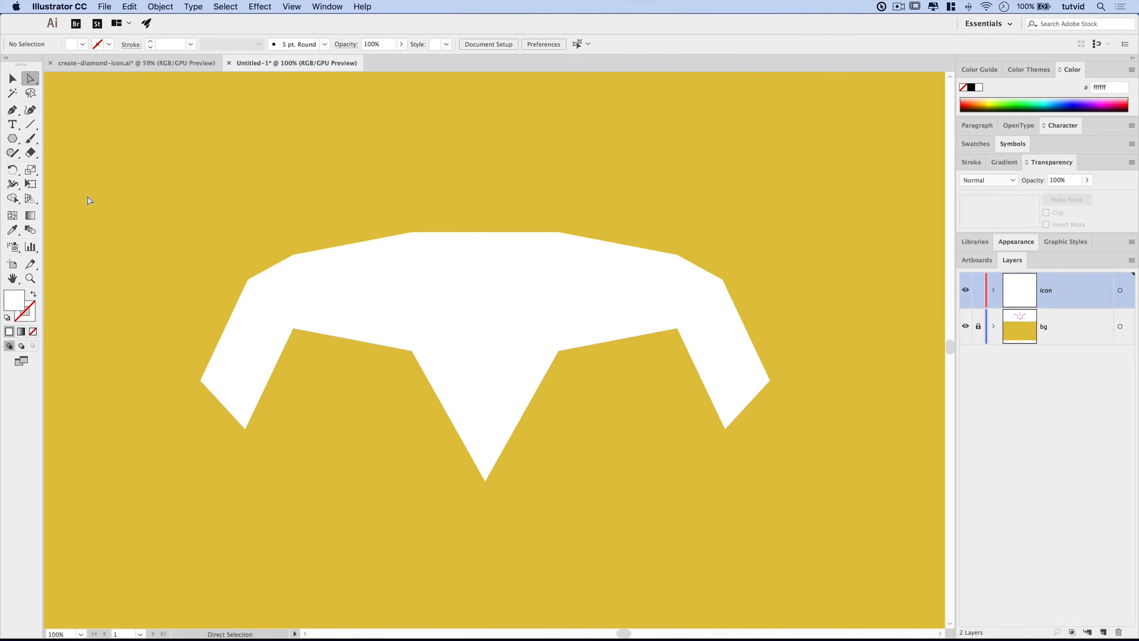
Draw a white triangle with the Pen tool under the polygon's lower-left edge, reaching the left side facet's bottom corner.
left_click(15, 114)
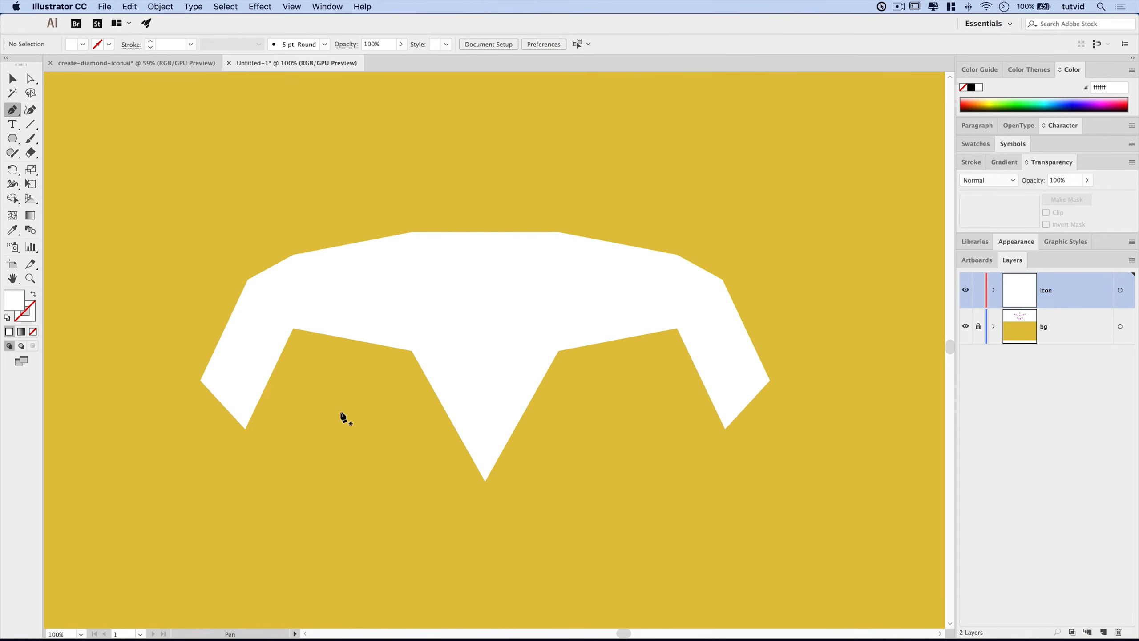
left_click(292, 330)
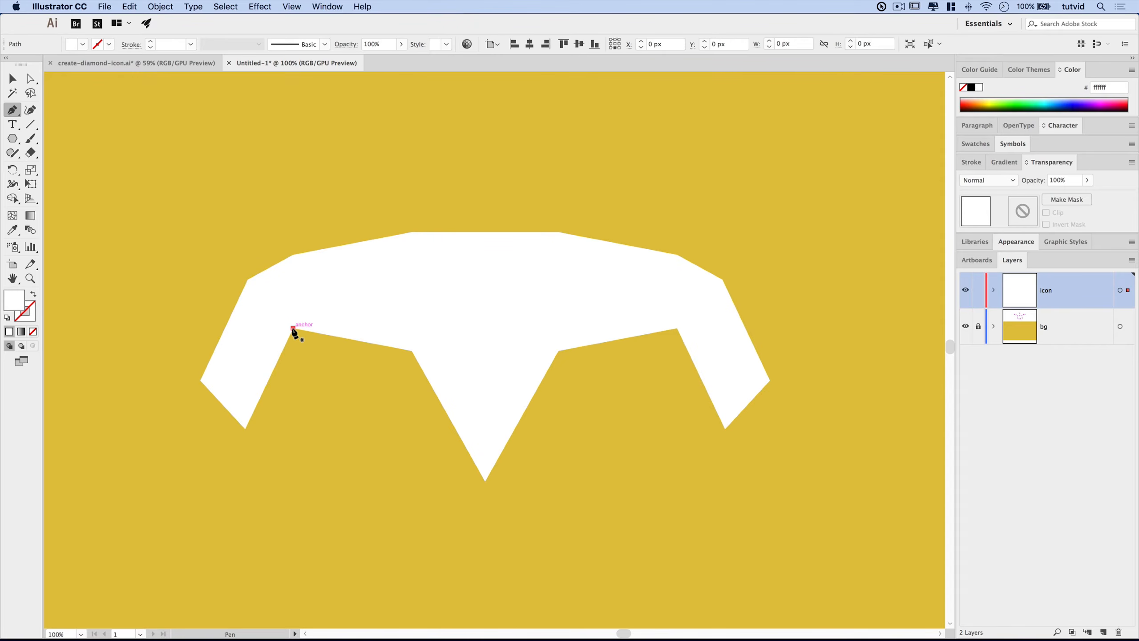
left_click(413, 351)
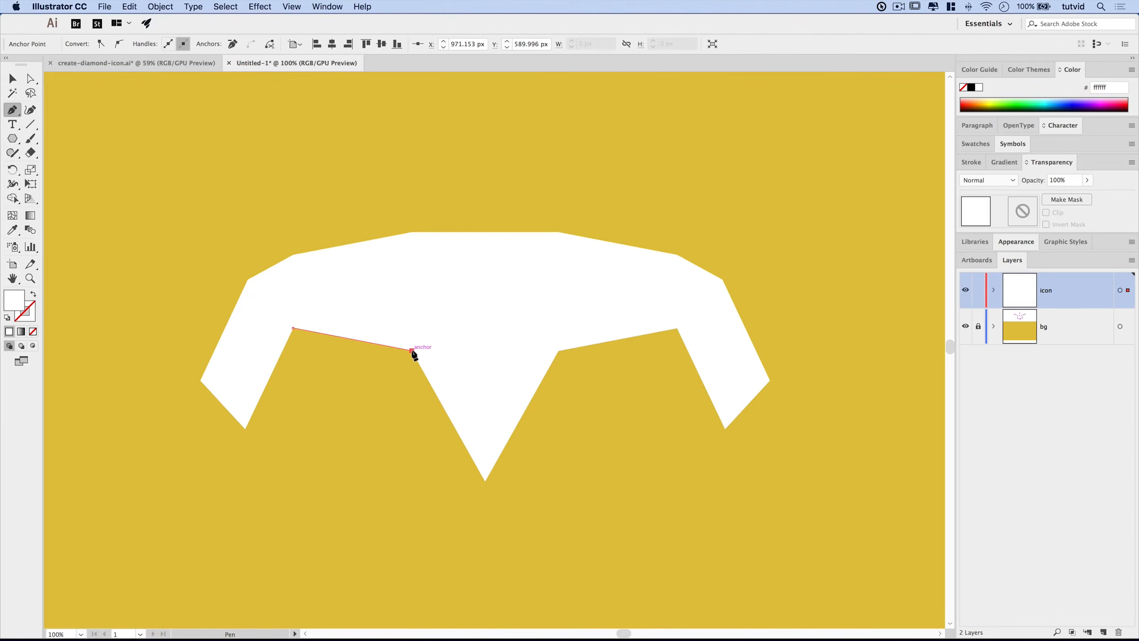
left_click(245, 429)
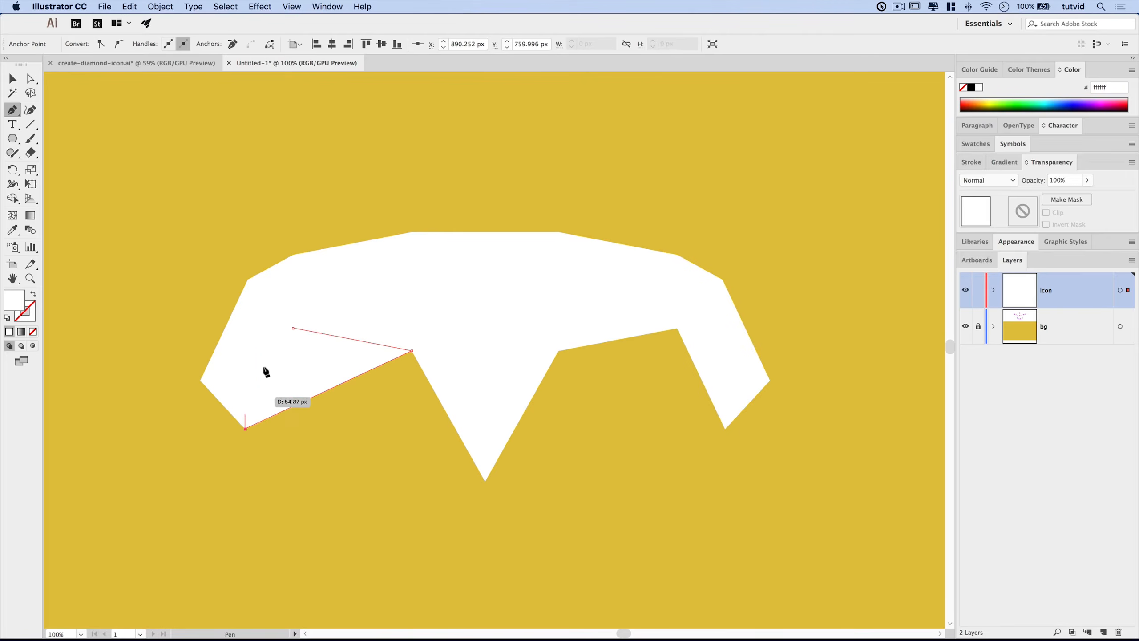
left_click(293, 329)
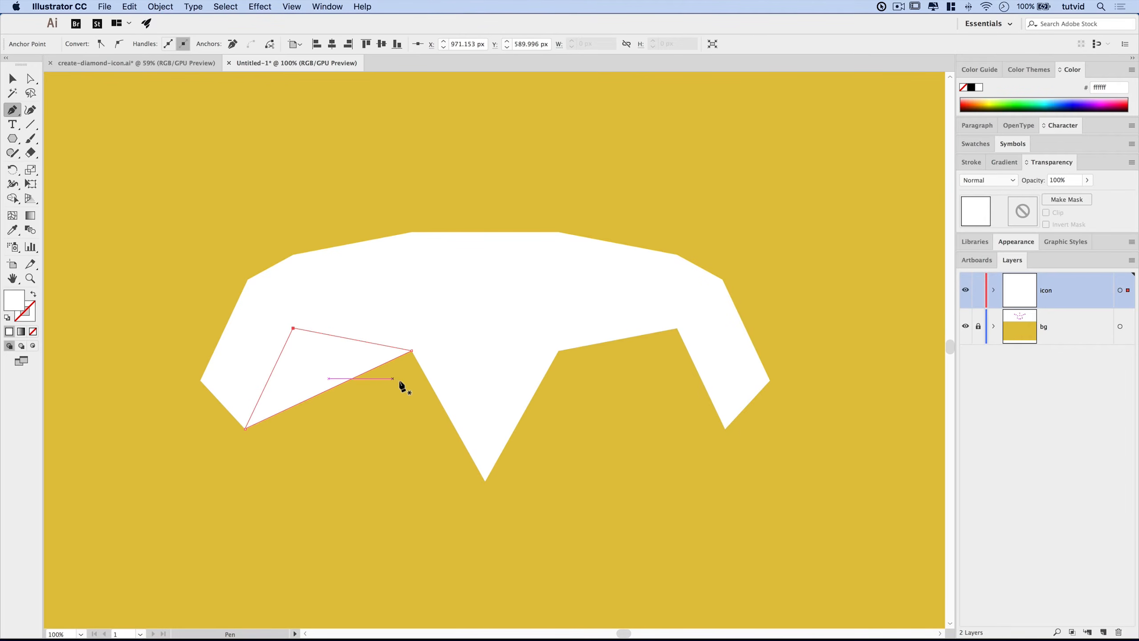
Draw the mirrored white triangle under the polygon's lower-right edge, reaching the right side facet's bottom corner.
left_click(559, 351)
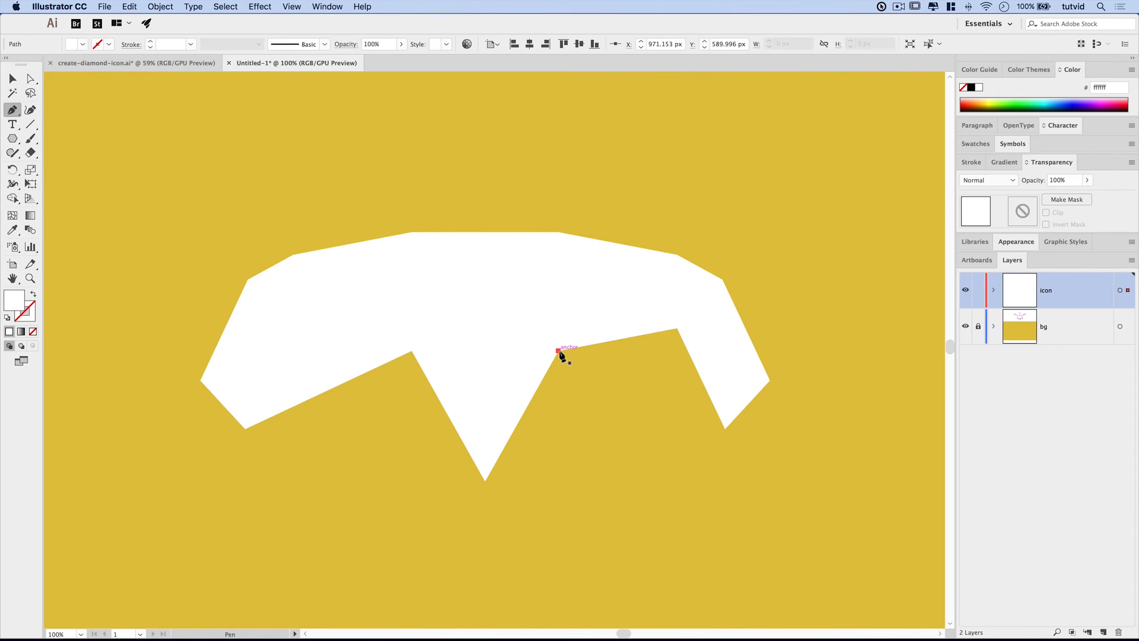
left_click(677, 328)
left_click(726, 429)
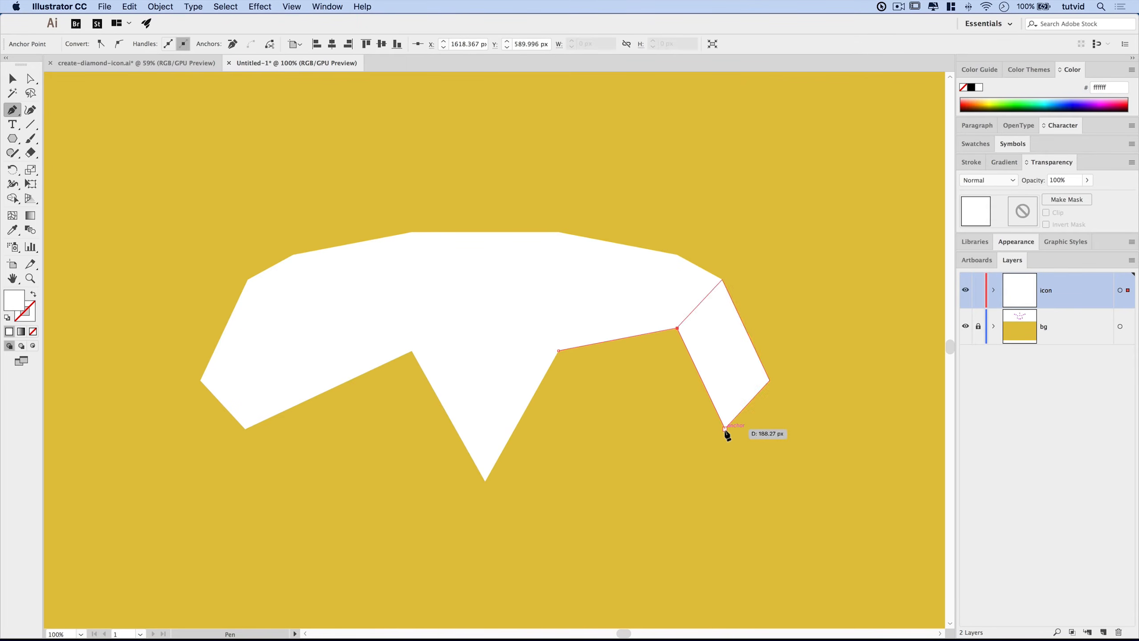
left_click(558, 351)
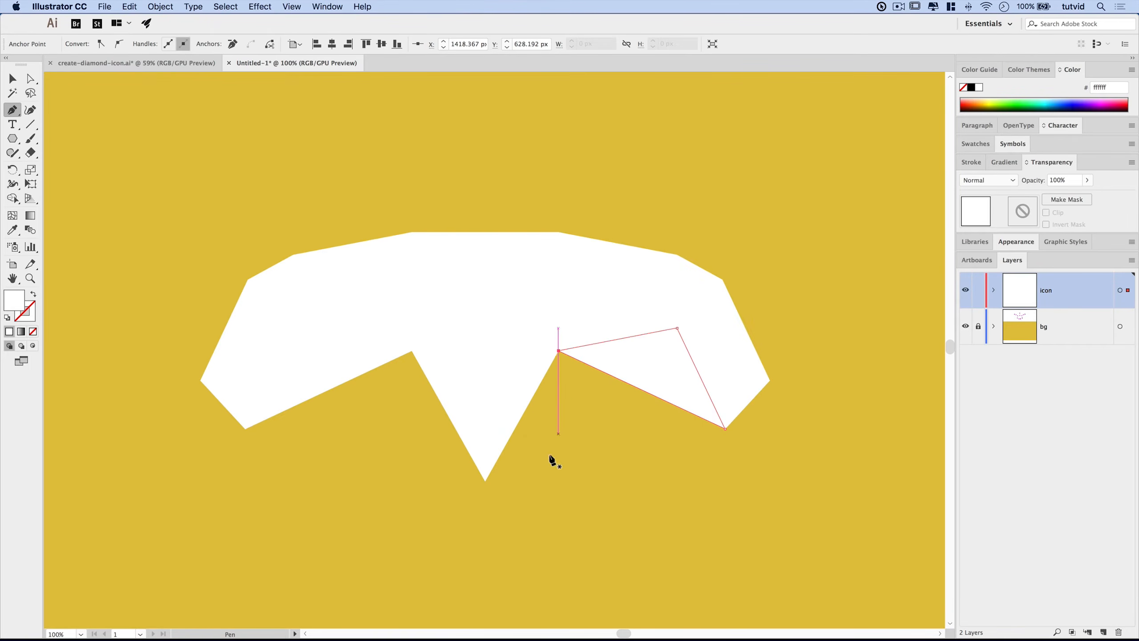
Draw a white triangle joining the central triangle's bottom tip, its upper-right corner and the right side facet's bottom corner.
left_click(487, 481)
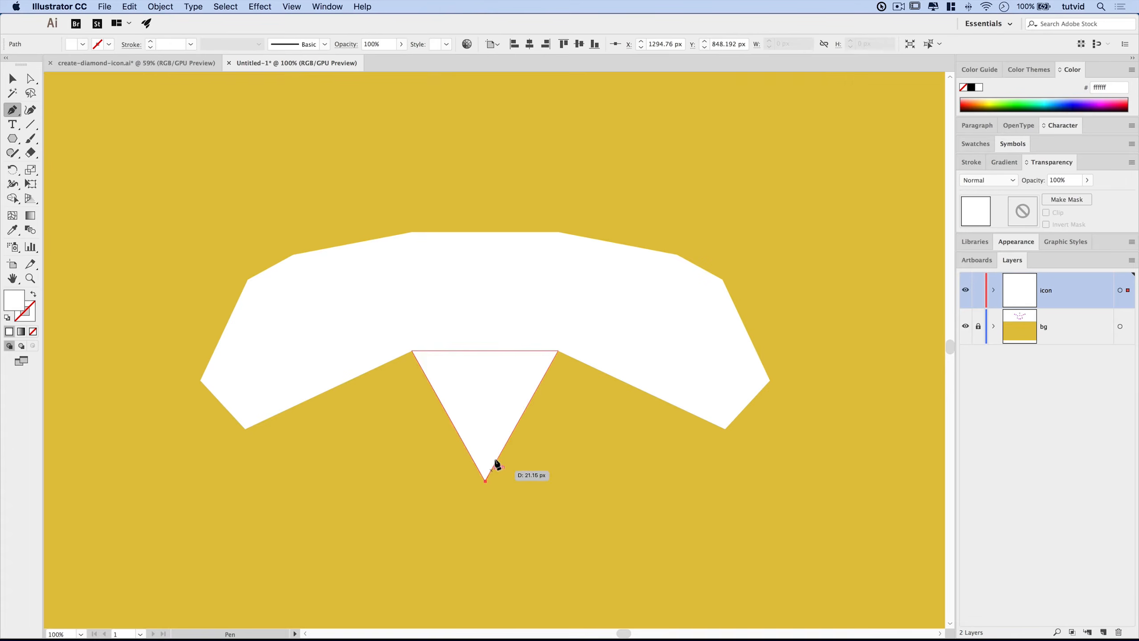
left_click(558, 351)
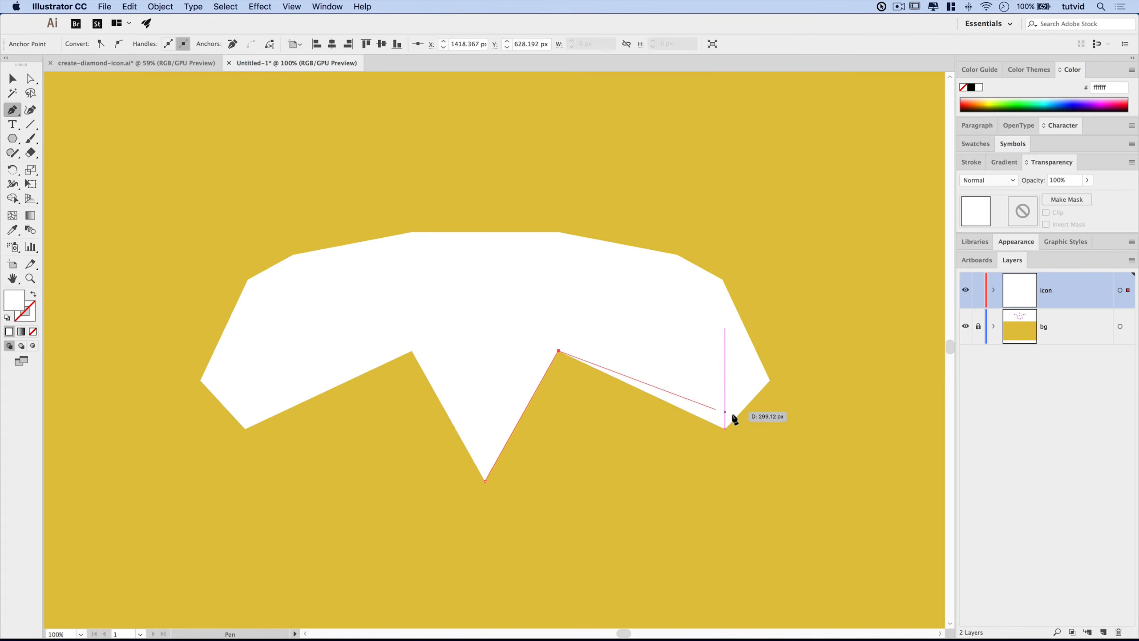
left_click(726, 429)
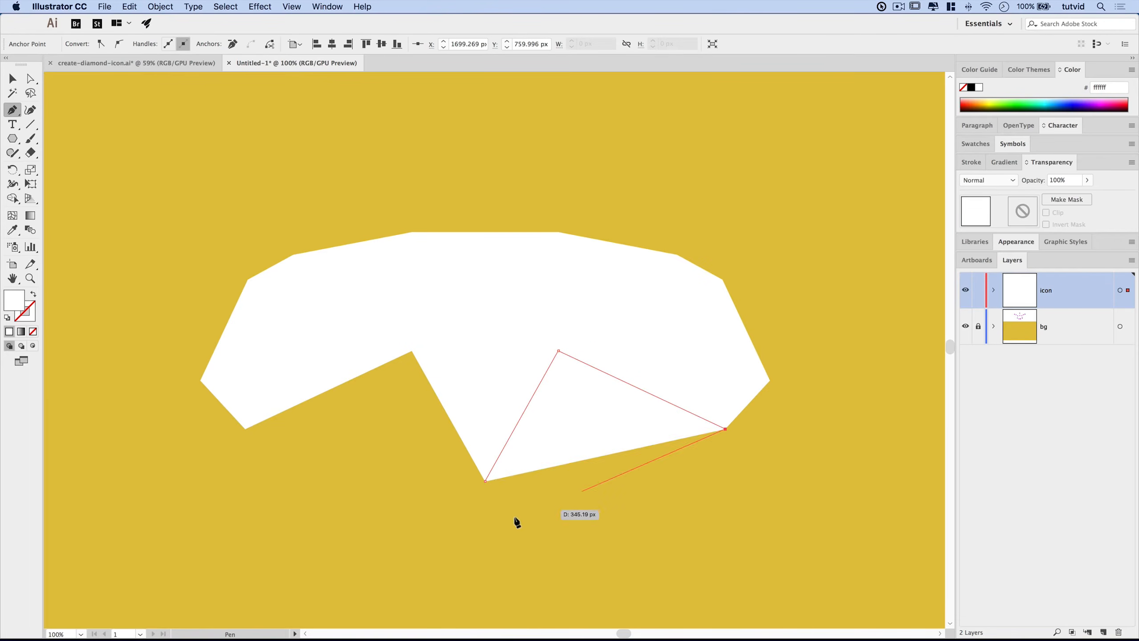
left_click(485, 481)
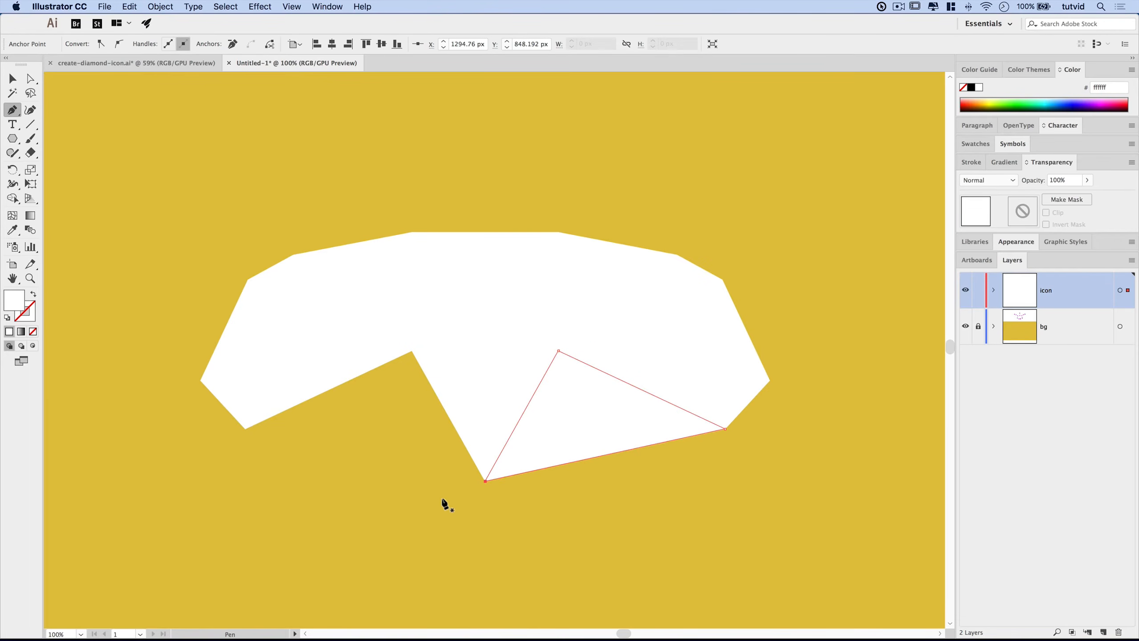
Draw a white triangle joining the central triangle's upper-left corner, its bottom tip and the left side facet's bottom corner, and deselect it.
left_click(412, 351)
left_click(486, 481)
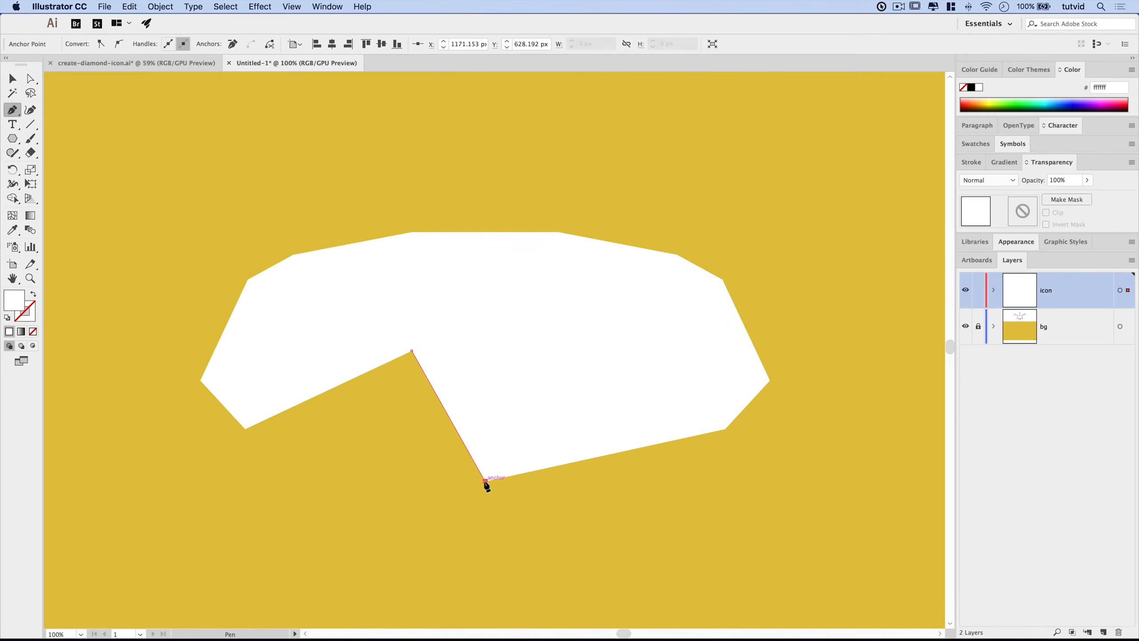
left_click(245, 429)
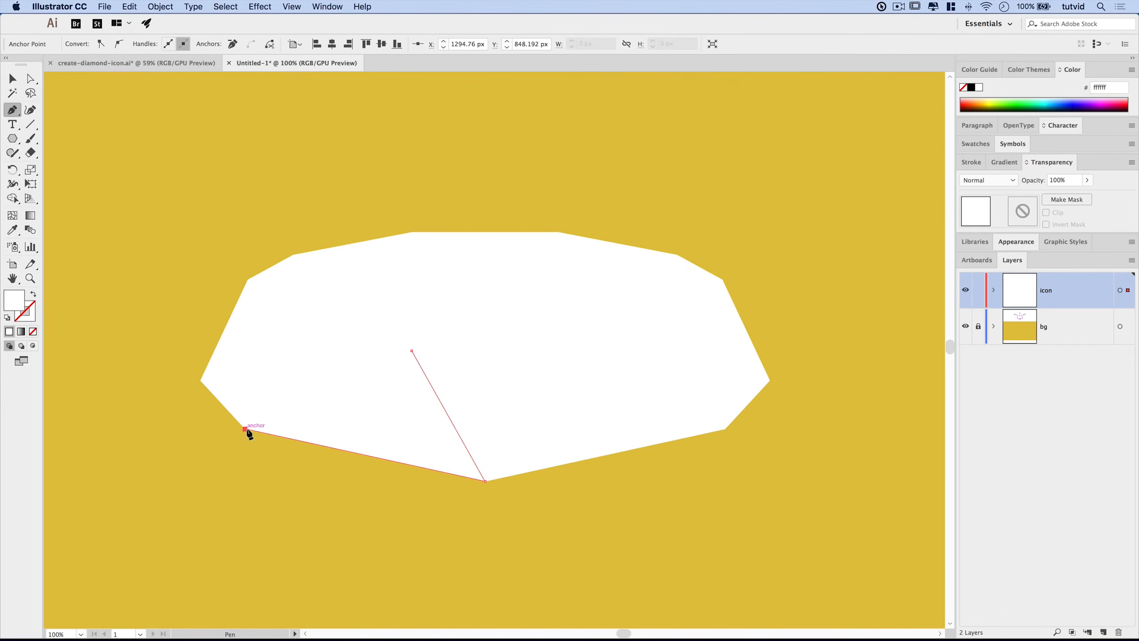
left_click(412, 351)
key("v")
left_click(516, 511)
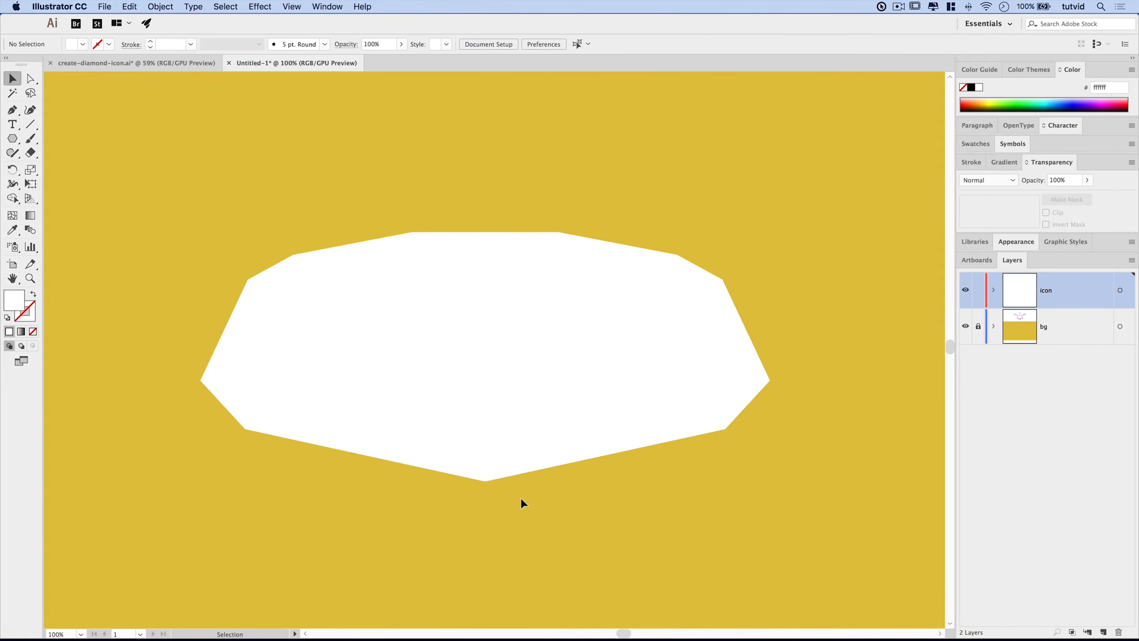
Cut the group of purple palette circles out of the bg layer and lock that layer.
key("ctrl+minus")
key("ctrl+minus")
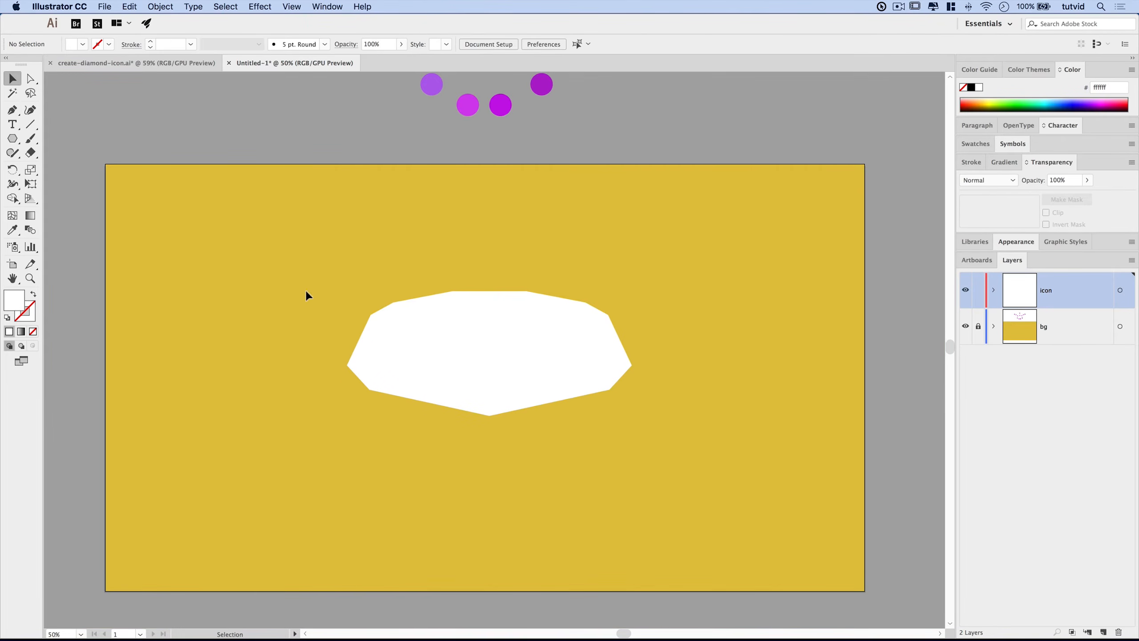
left_click_drag(310, 255, 676, 435)
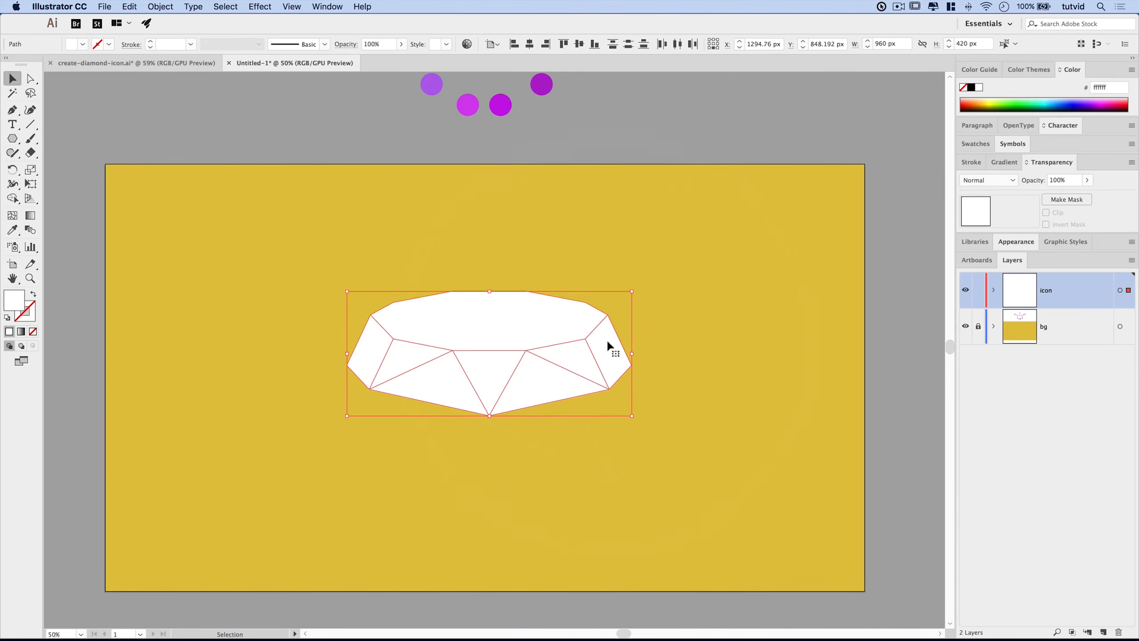
scroll(521, 196, "up", 5)
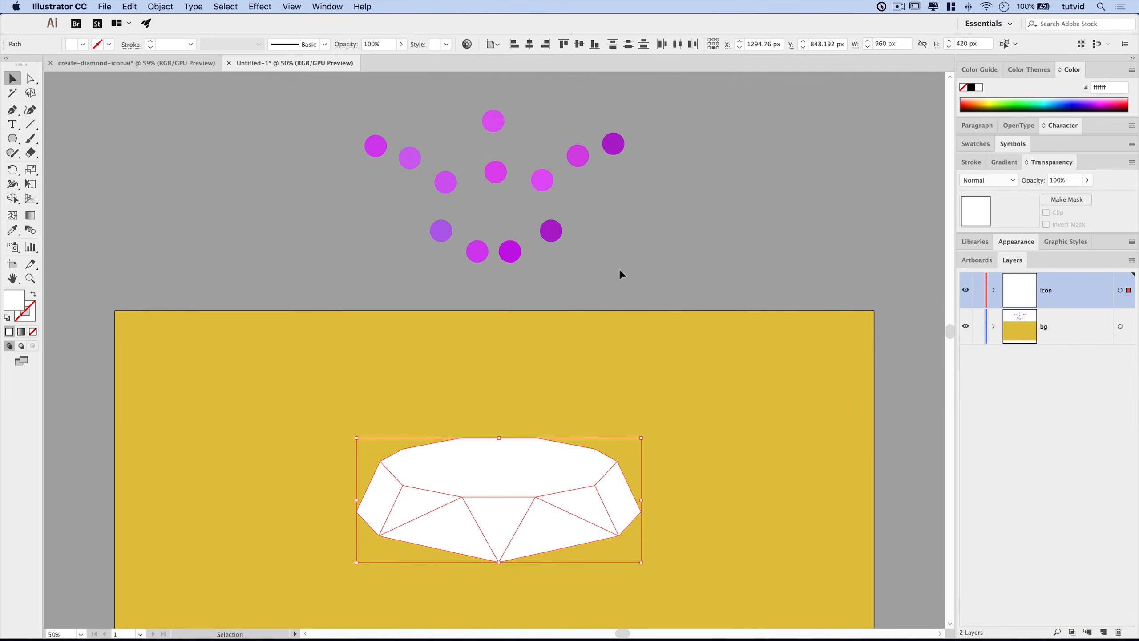
left_click(543, 180)
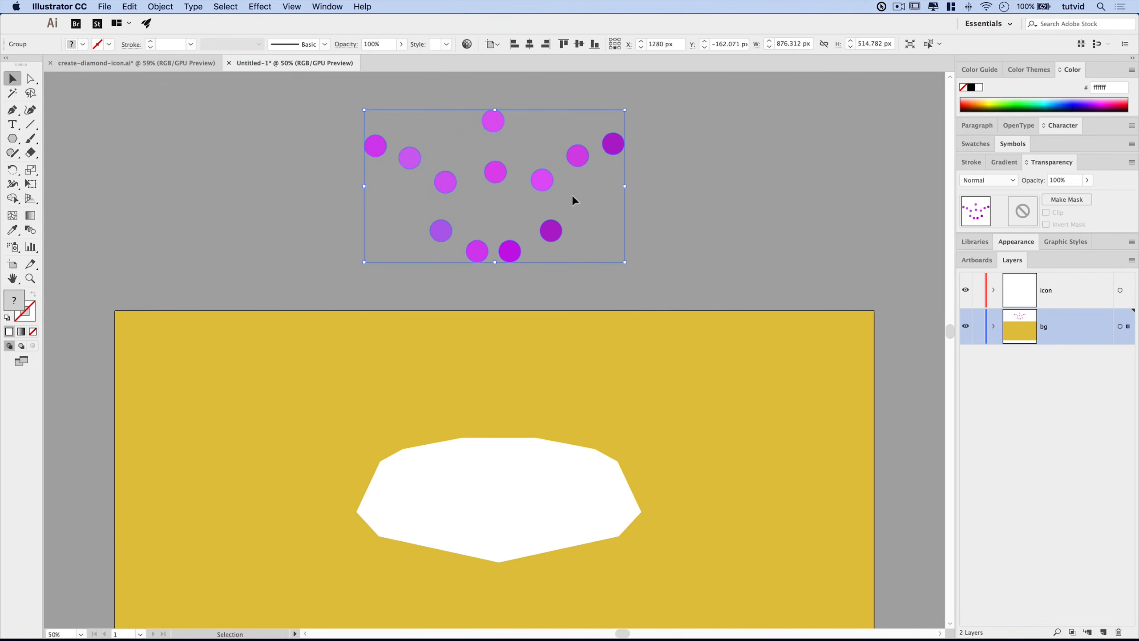
key("super+x")
left_click(979, 327)
Paste the palette circle group into the icon layer and place it to the left of the white facets, overlapping the artboard's left edge.
key("super+v")
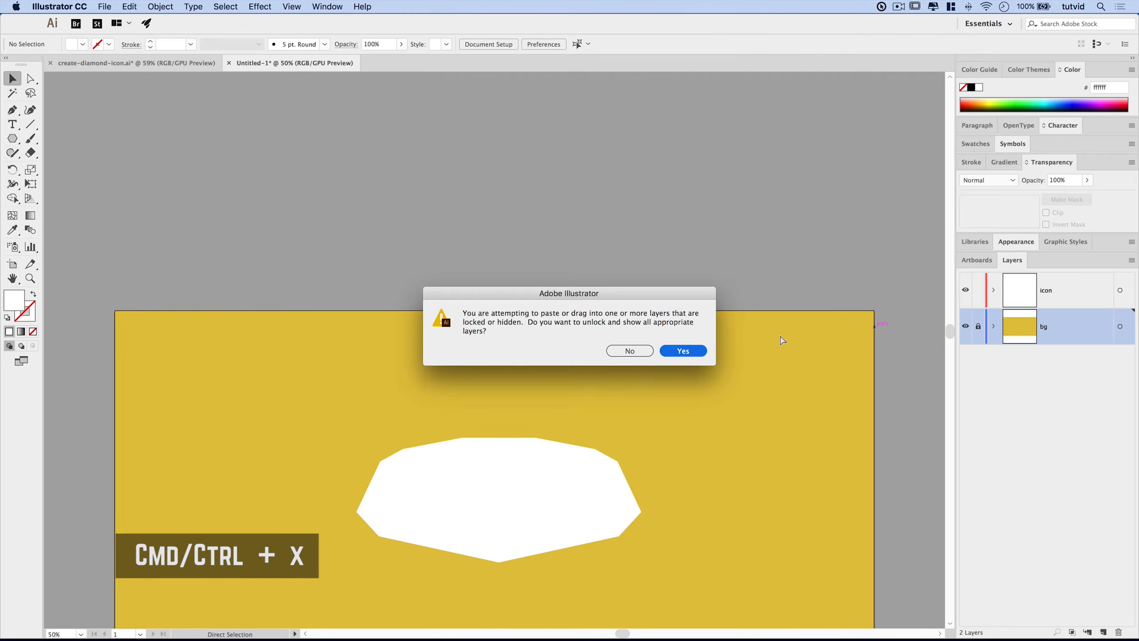
left_click(646, 355)
left_click(1044, 278)
key("super+v")
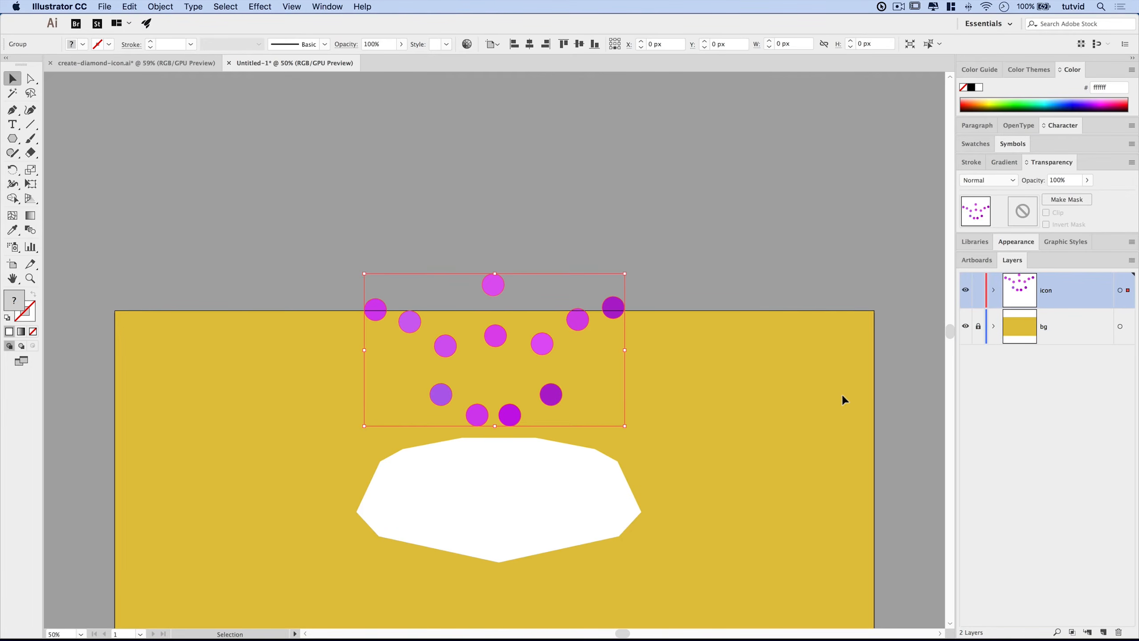
left_click_drag(542, 345, 255, 402)
left_click_drag(314, 527, 336, 476)
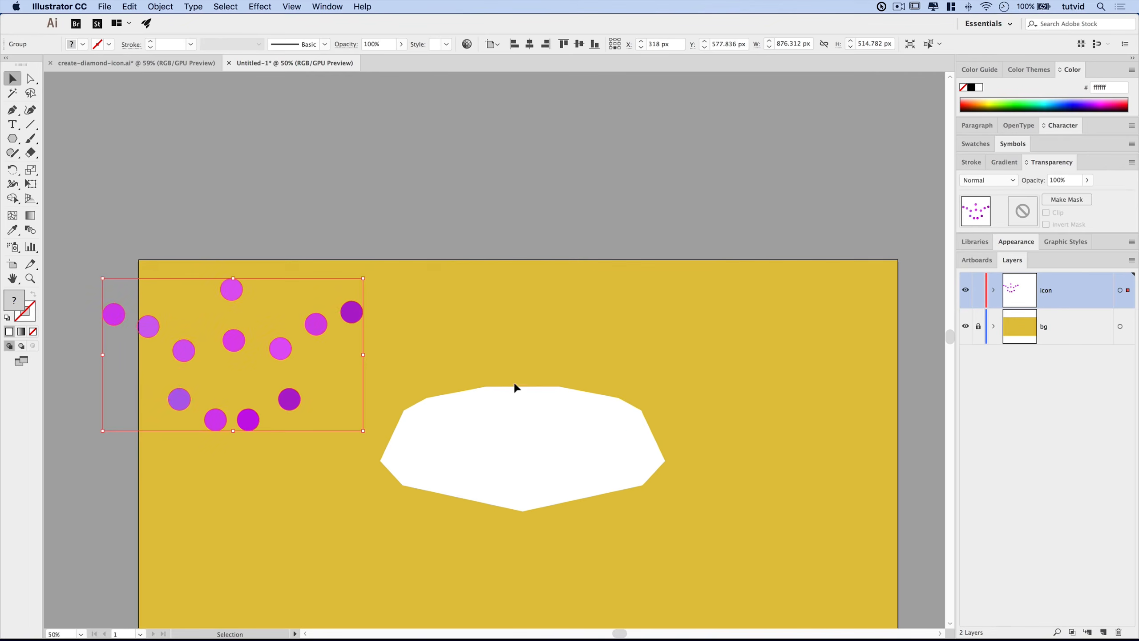
Use the Eyedropper to fill the ten-sided polygon with the topmost palette circle's de55f2 and the right side facet with dark purple b11ecf.
left_click(516, 397)
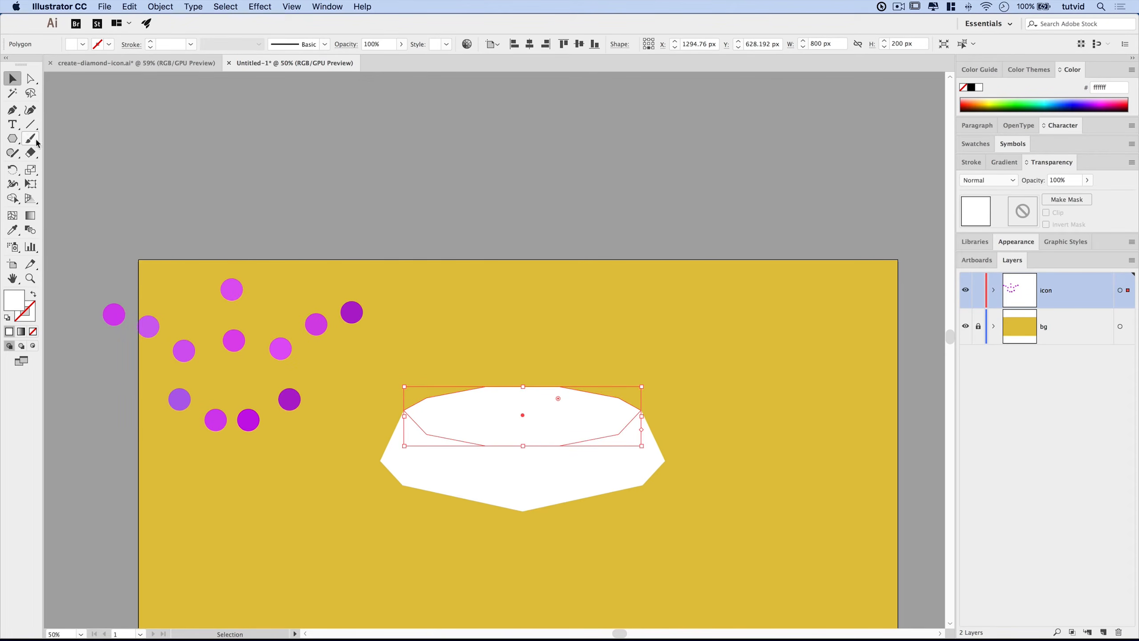
left_click(12, 230)
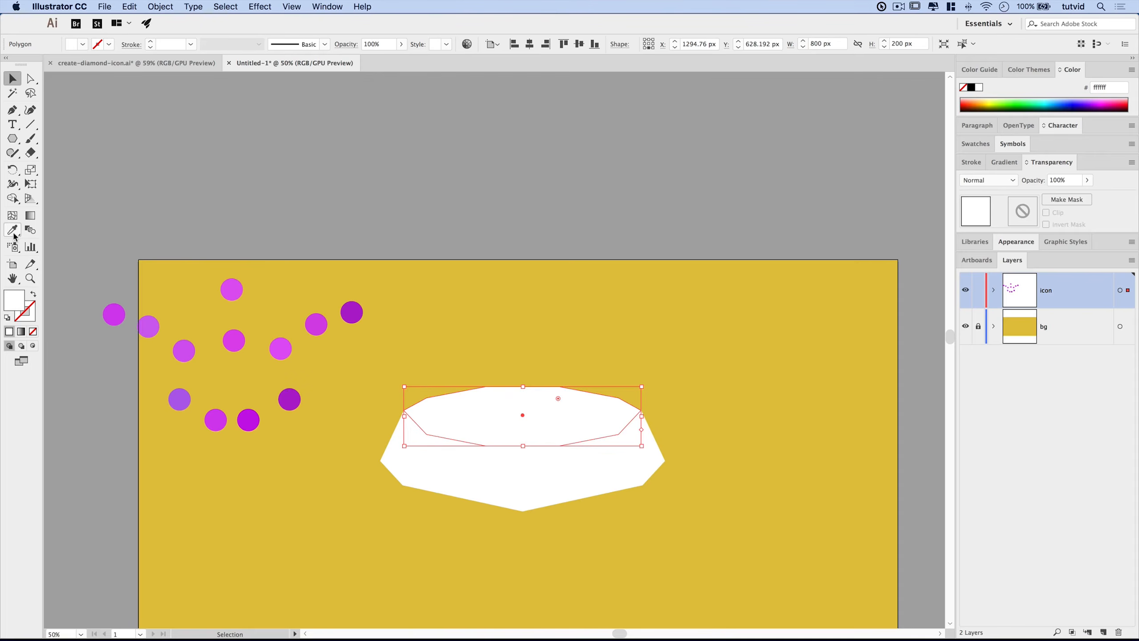
left_click(238, 288)
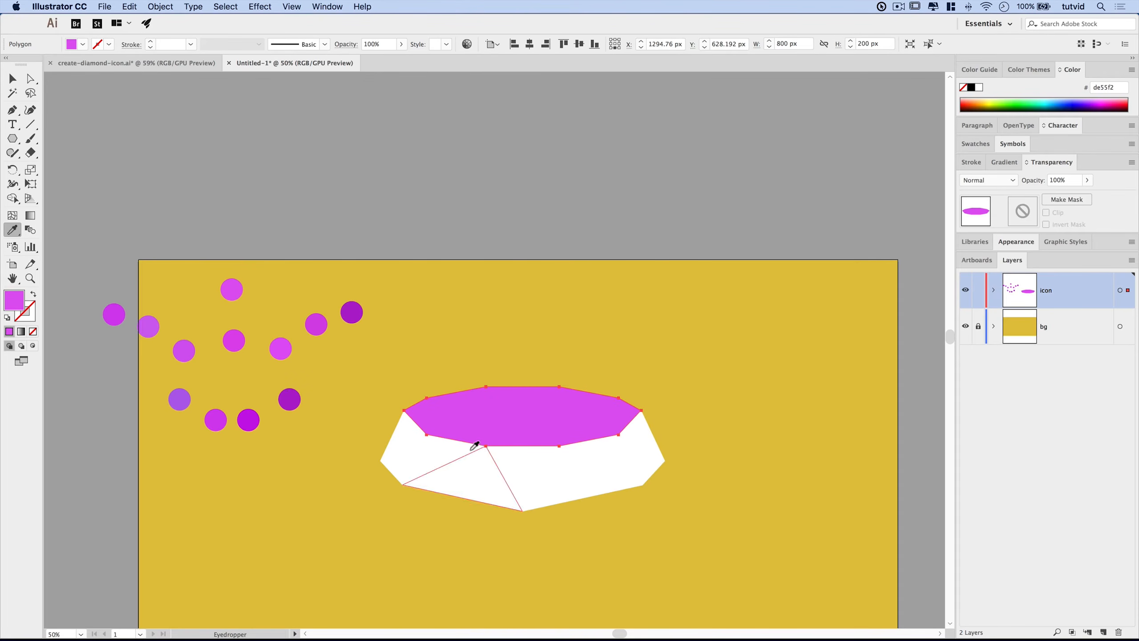
key("v")
left_click(641, 439)
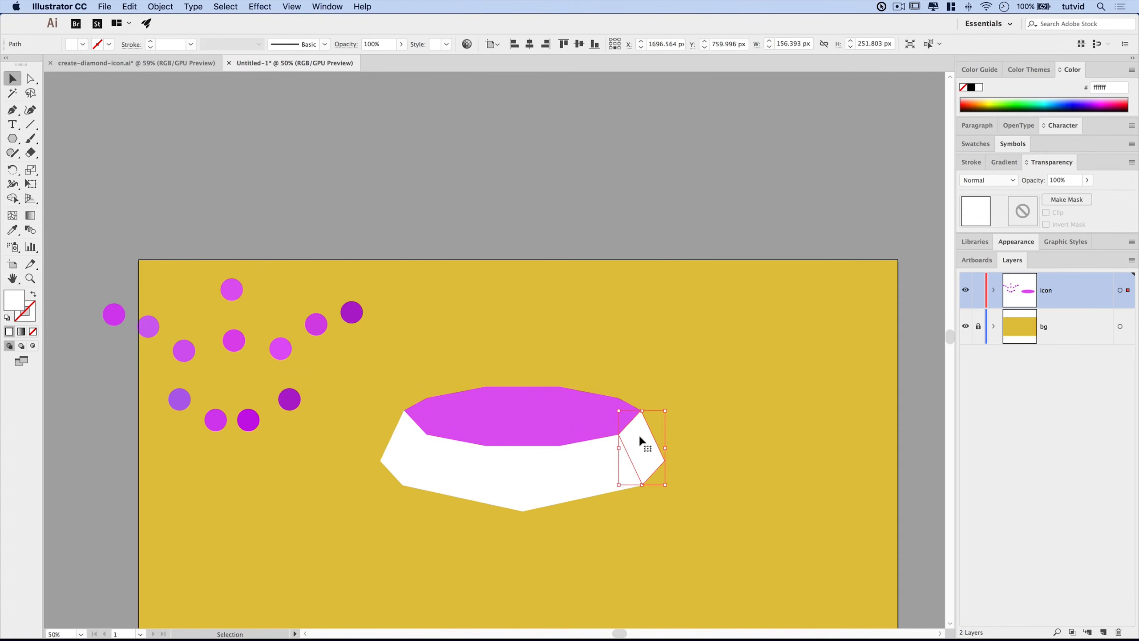
key("i")
left_click(361, 309)
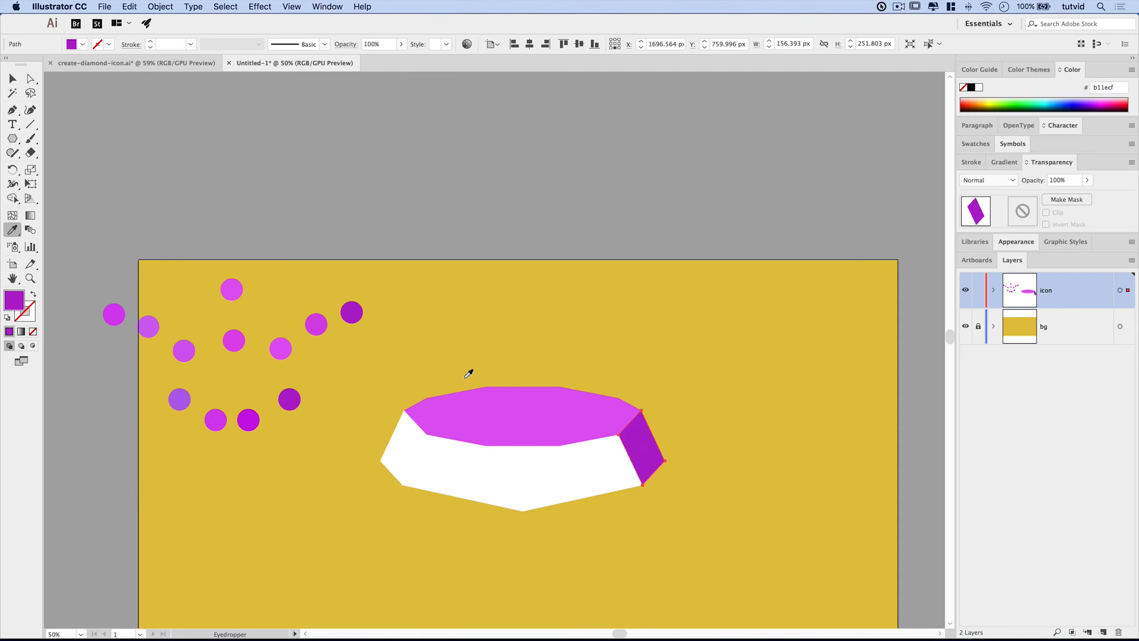
Fill the triangle under the polygon's lower-right edge with the swatch beside the dark outermost circle, and the triangle below it with e052f6.
key("v")
left_click(599, 446)
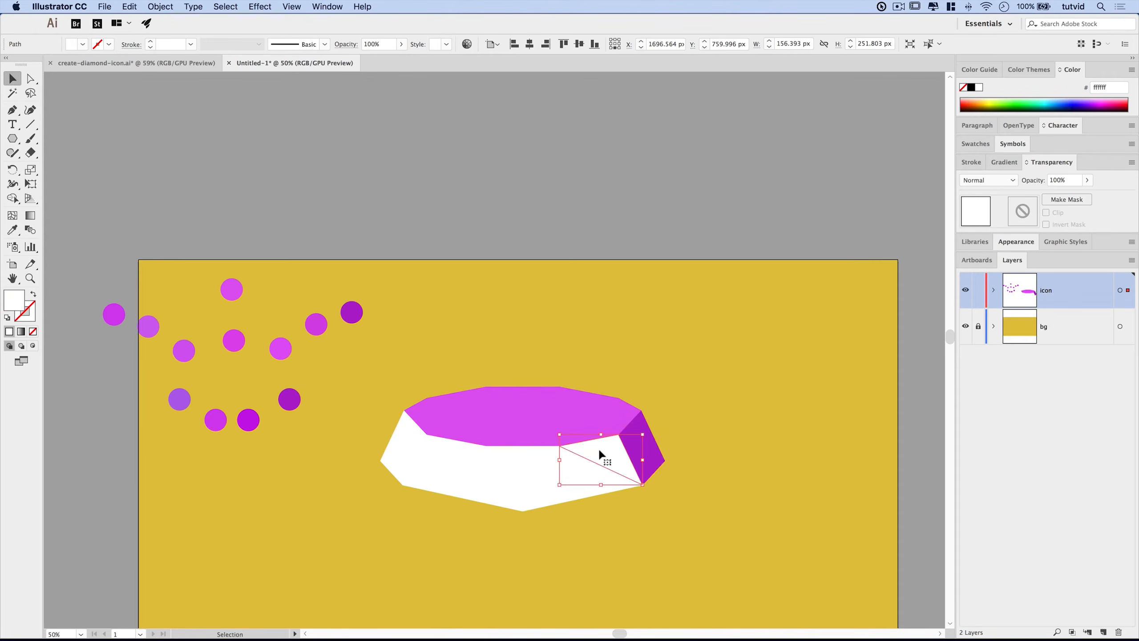
key("i")
left_click(317, 325)
key("v")
left_click(579, 471)
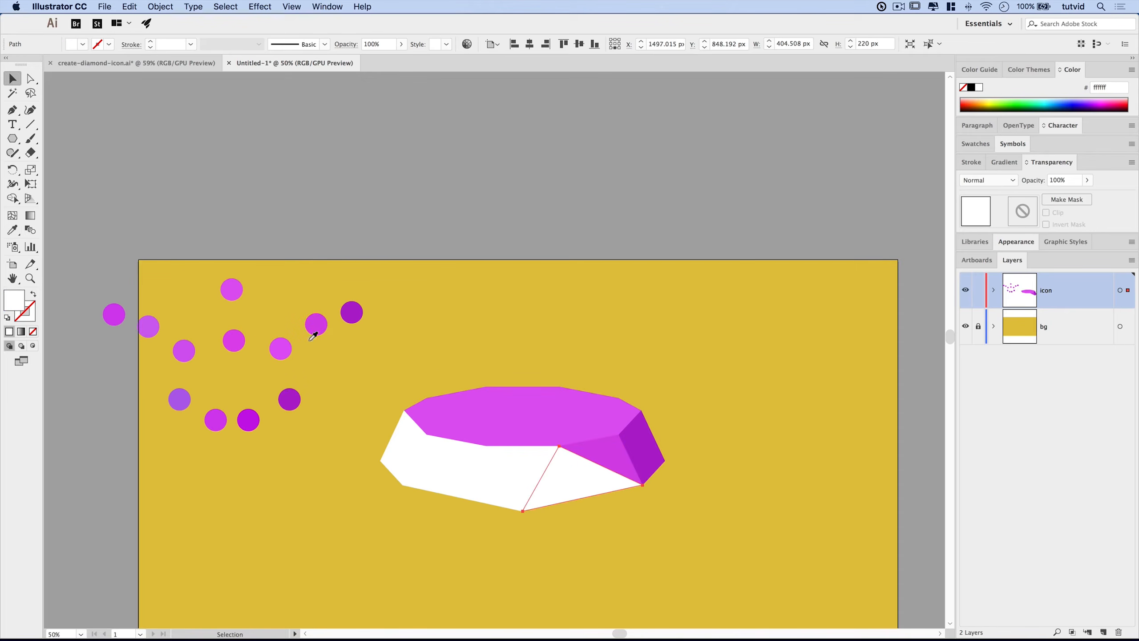
key("i")
left_click(282, 350)
key("v")
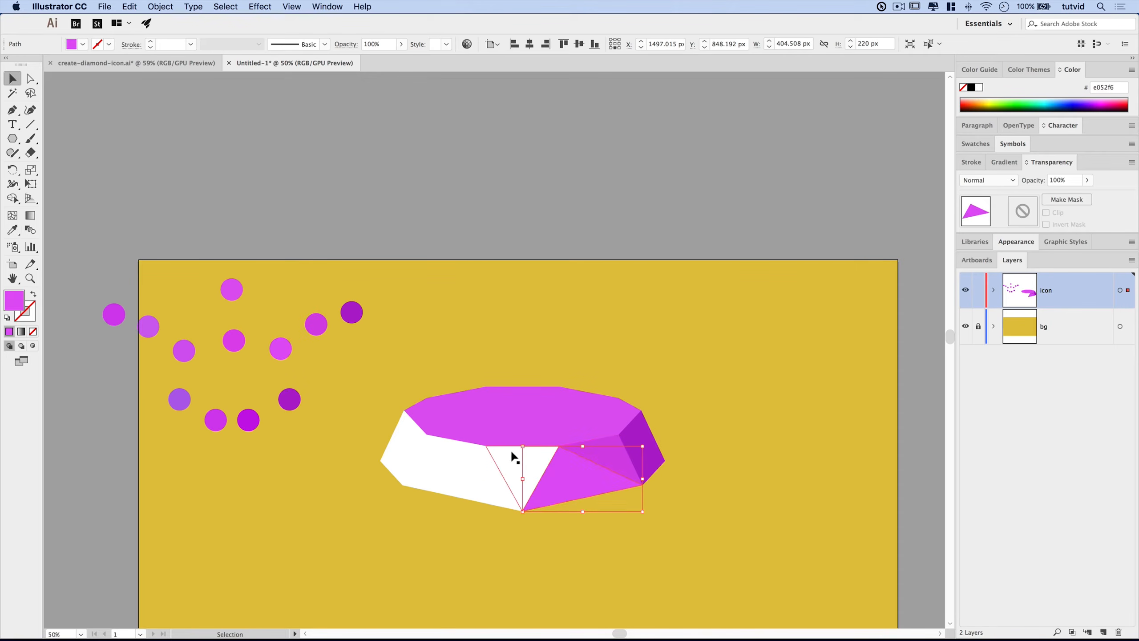
Sample the palette to fill the central triangle with de44ed and the lower-left triangle beside it with d255f1.
left_click(510, 451)
key("i")
left_click(237, 337)
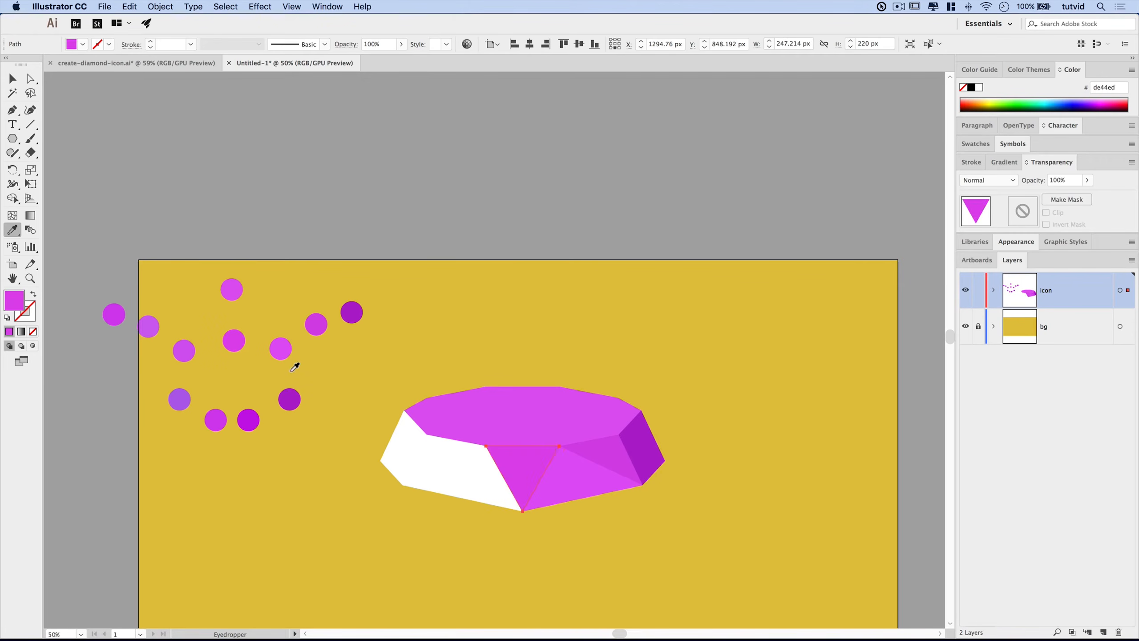
key("v")
left_click(476, 491)
key("i")
left_click(196, 352)
key("v")
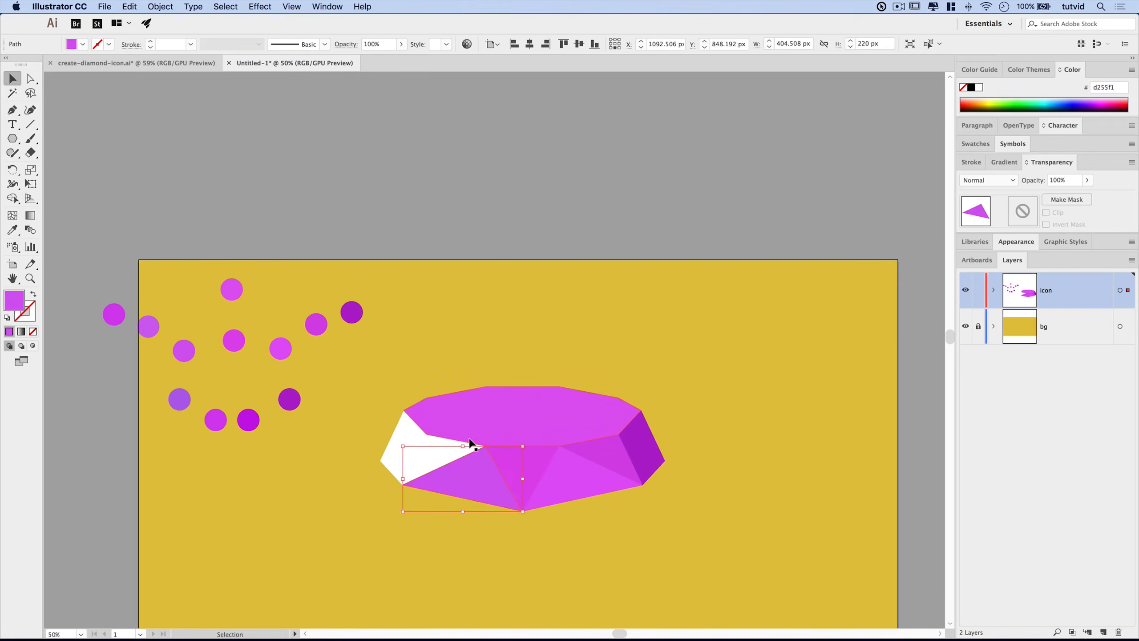
Fill the triangle under the polygon's lower-left edge with cf61f0 and the left side facet with d33bed, sampled from the palette, and deselect.
left_click(445, 459)
key("i")
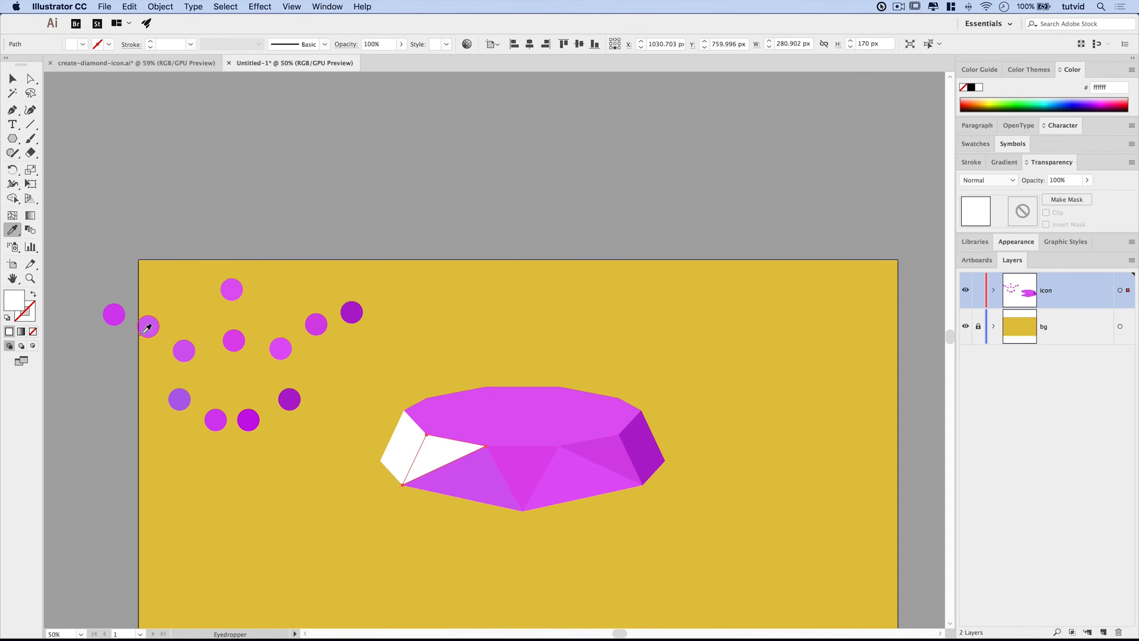
left_click(147, 329)
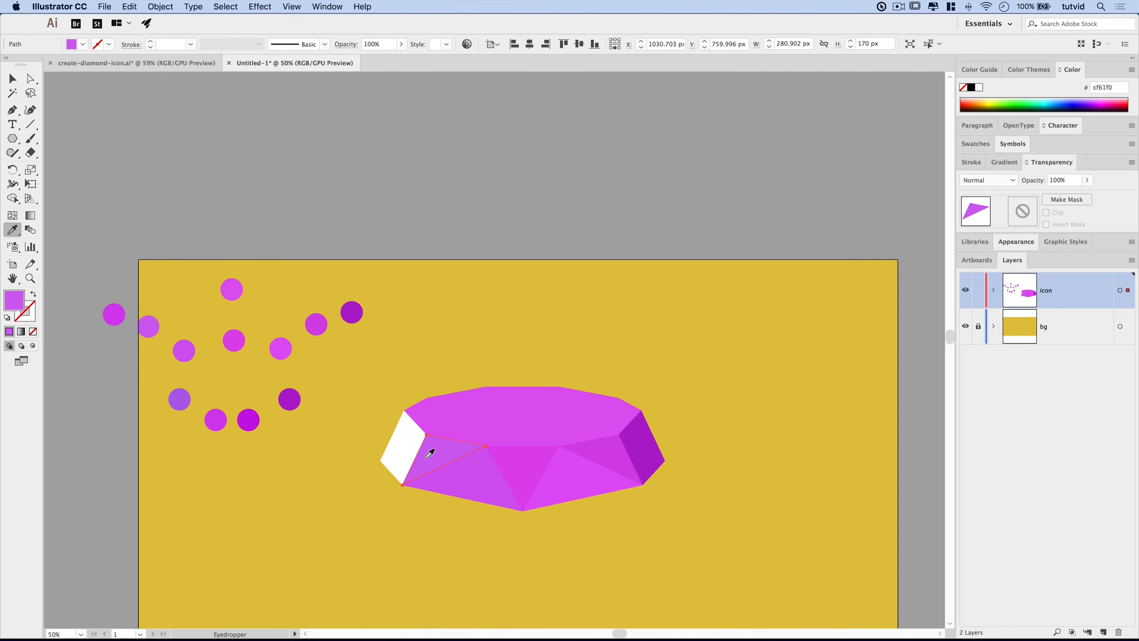
key("v")
left_click(393, 464)
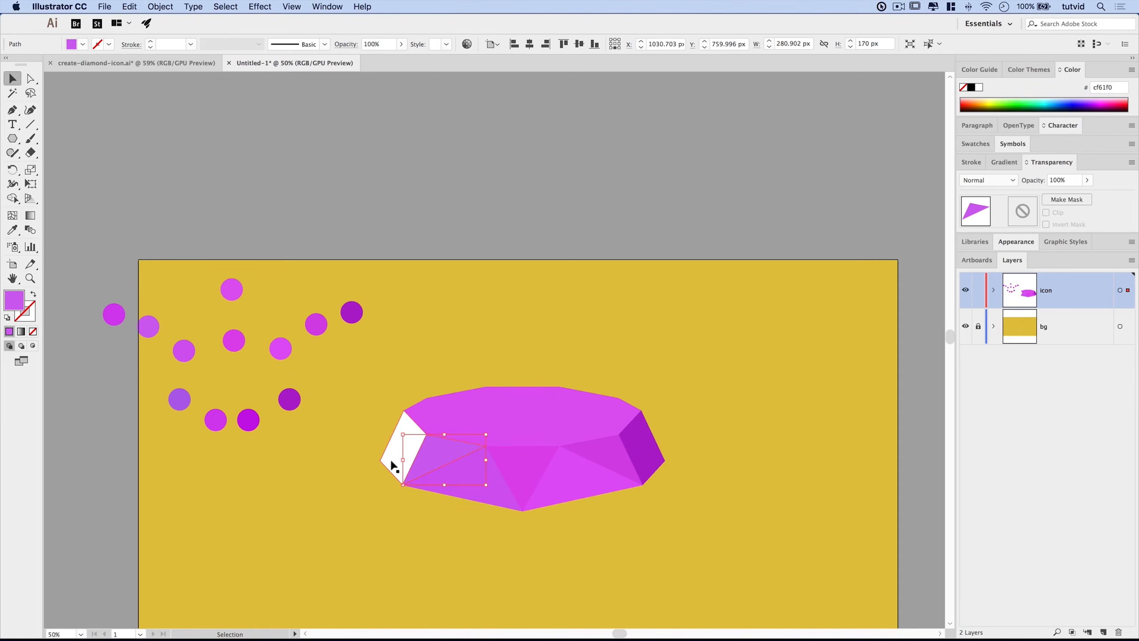
key("i")
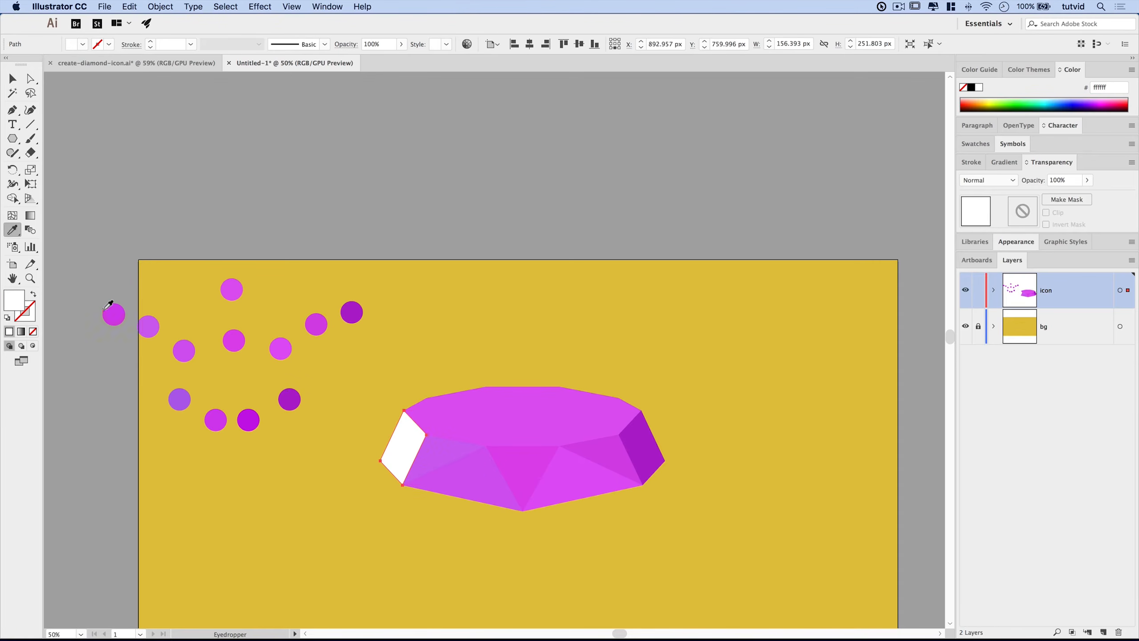
left_click(114, 309)
key("v")
left_click(434, 554)
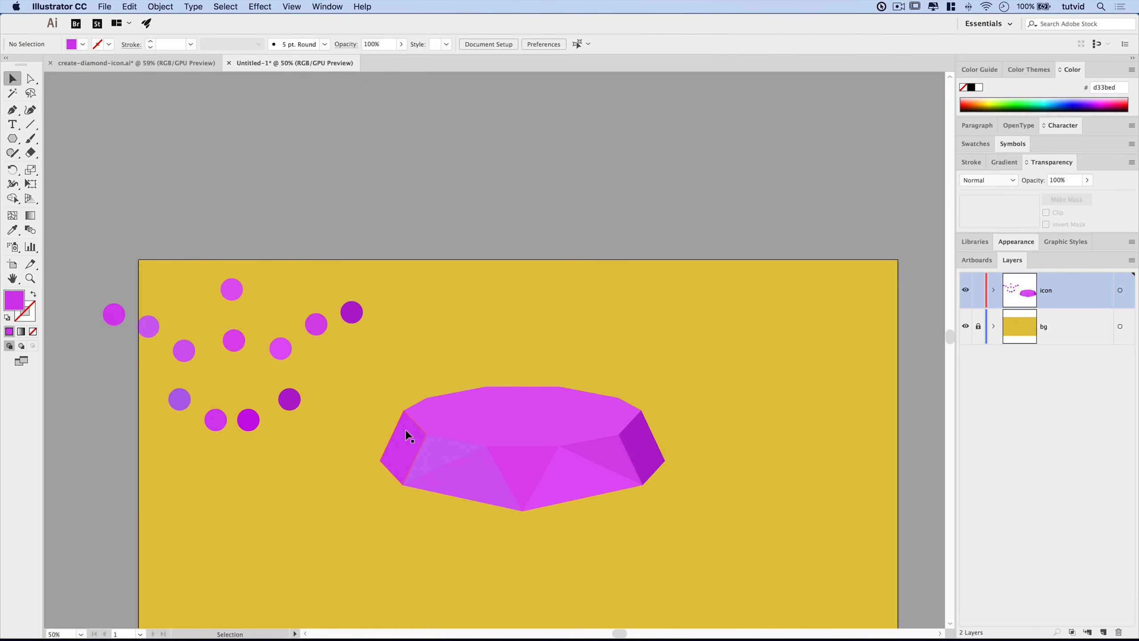
Set the fill colour for new shapes to pink ea3d90, with hue 333°.
scroll(483, 489, "down", 4)
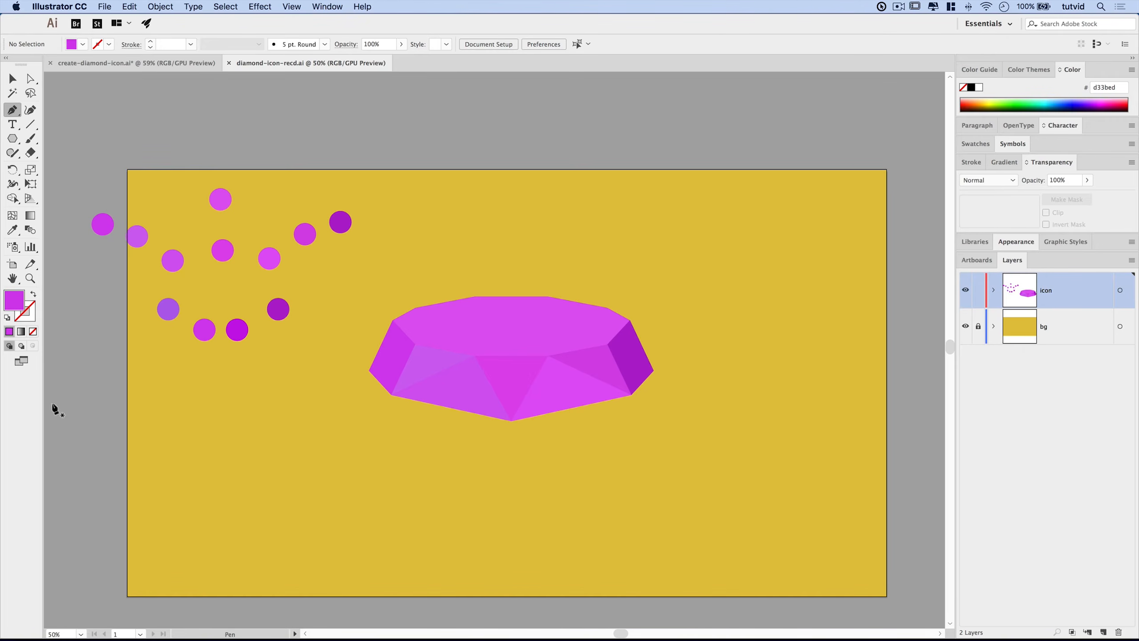
double_click(15, 301)
left_click(582, 214)
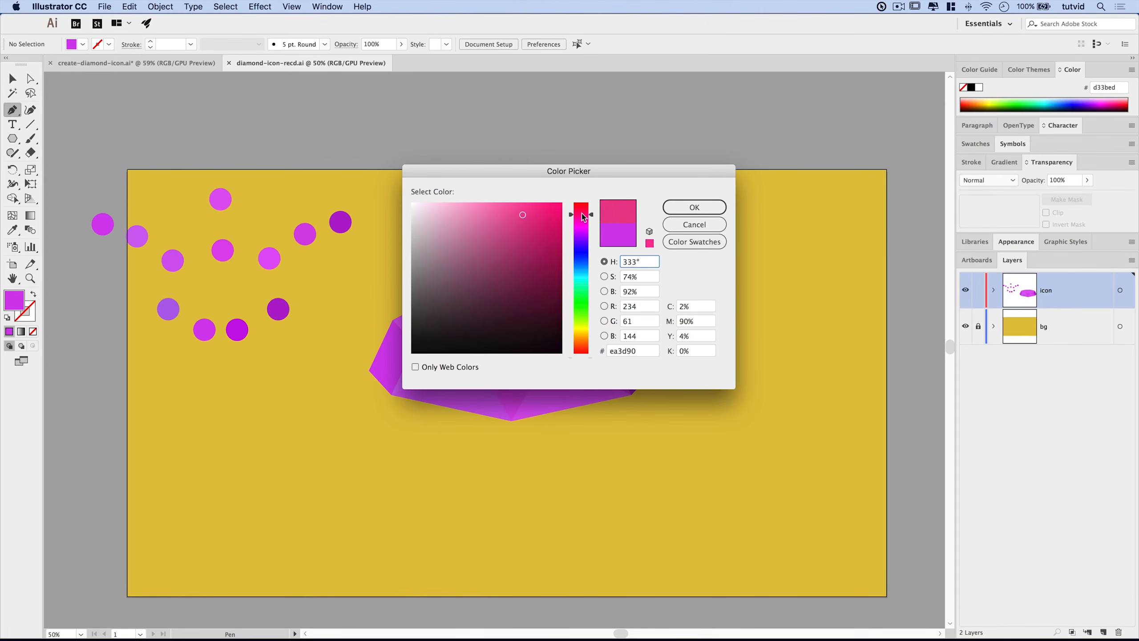
left_click(690, 208)
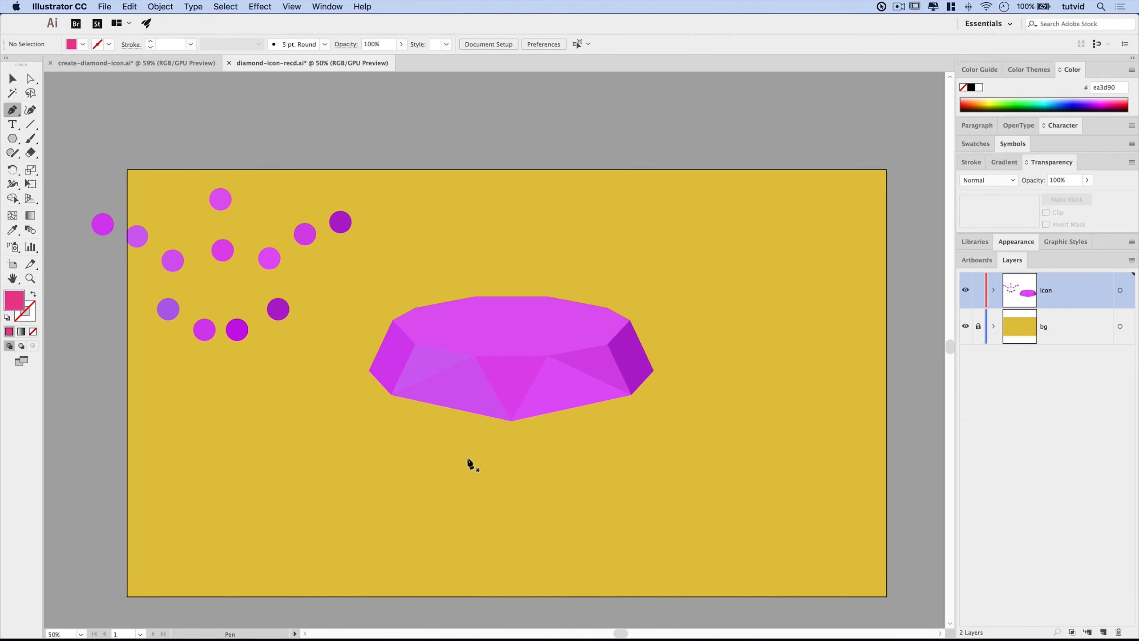
Draw a pink triangle from the lower-left edge below the polygon's corner to a point at Y 1192 px and the central triangle's tip.
key("super+1")
left_click_drag(495, 428, 501, 364)
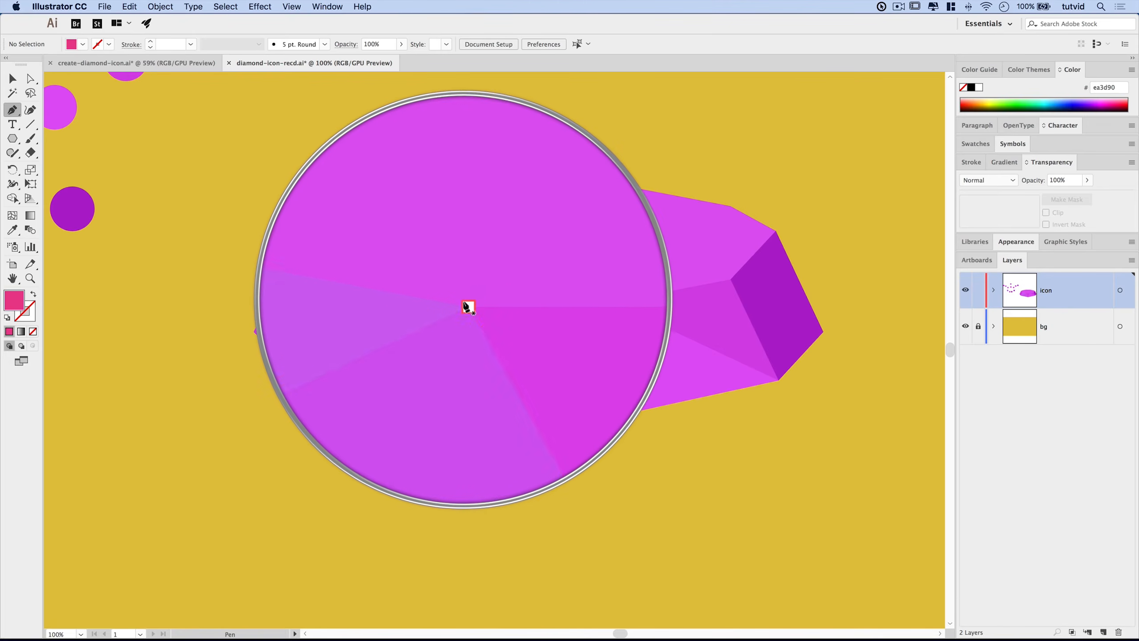
left_click(465, 303)
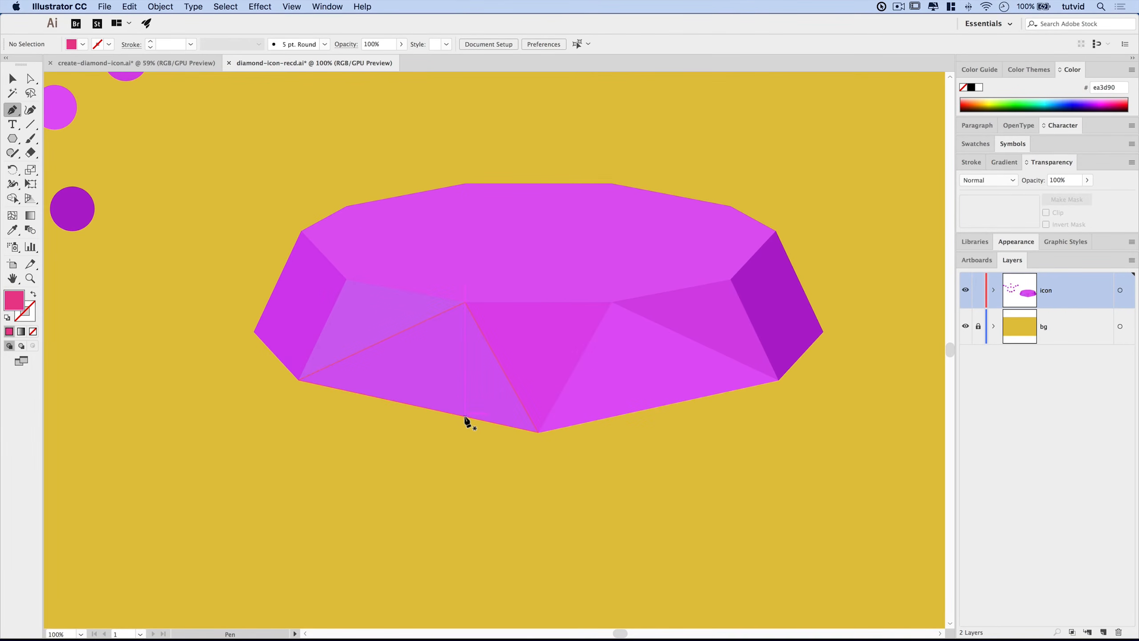
left_click(465, 418)
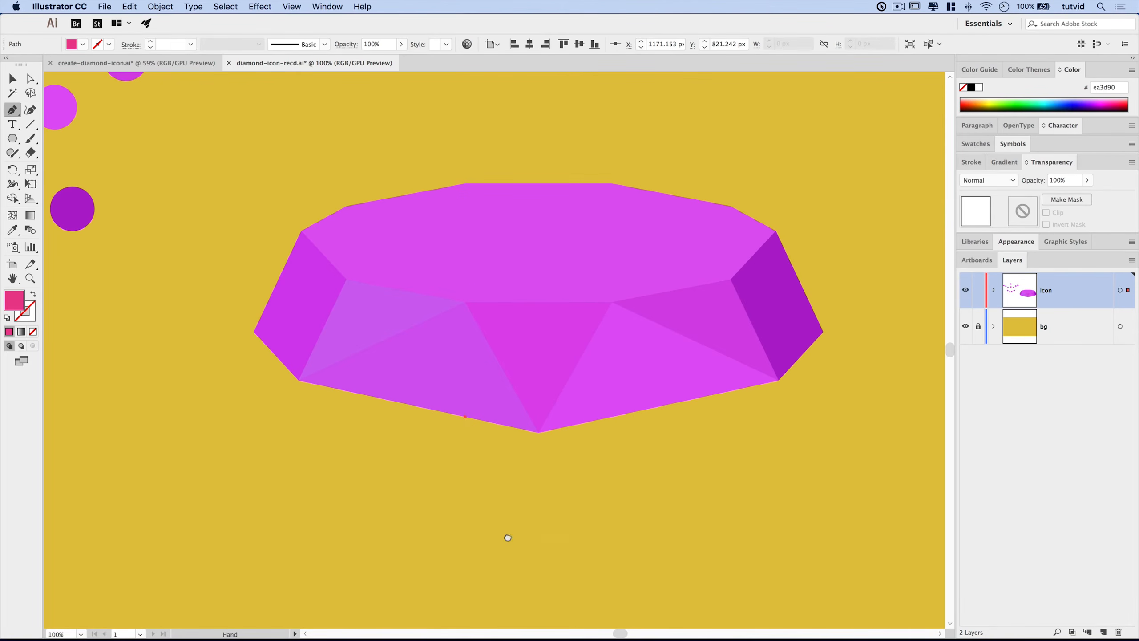
left_click_drag(506, 536, 510, 412)
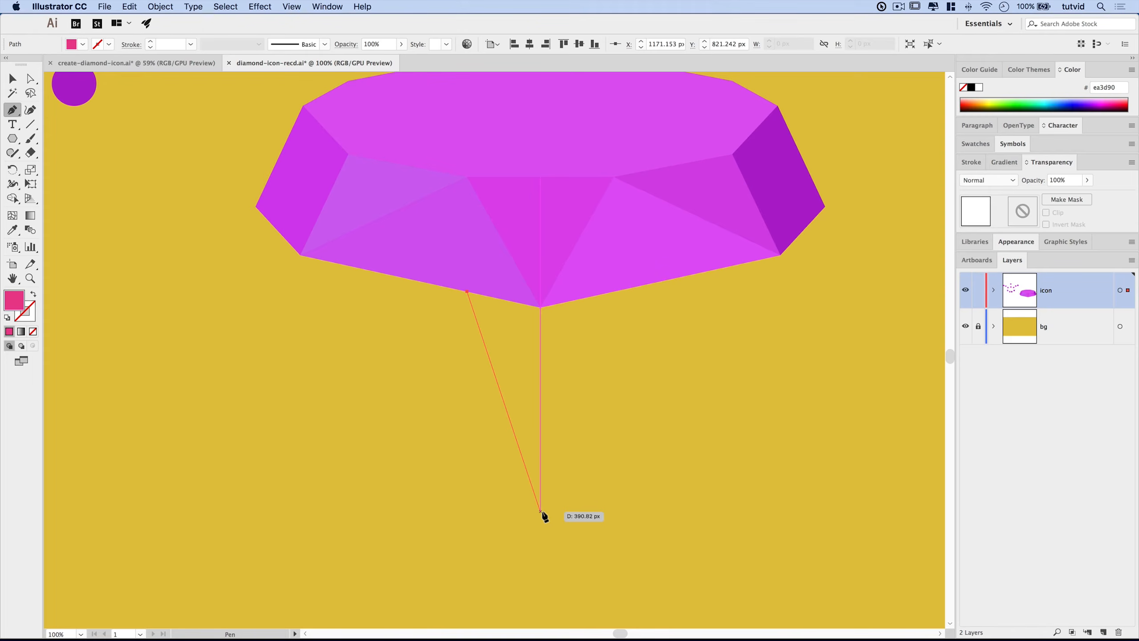
left_click(541, 512)
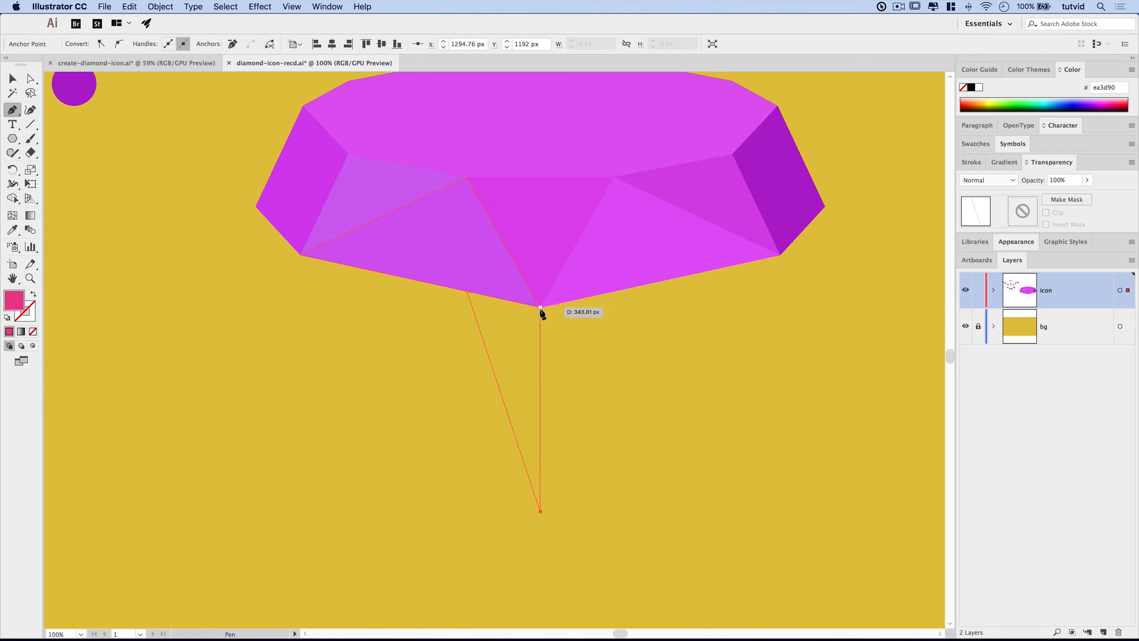
left_click(541, 307)
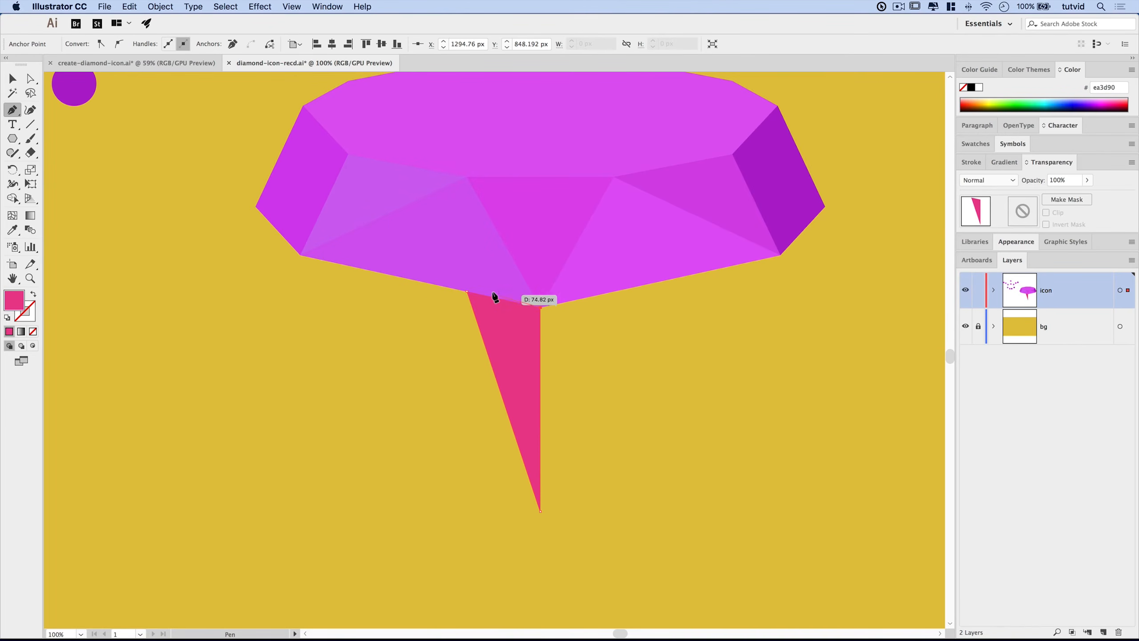
left_click(466, 294)
Draw a matching pink triangle from the diamond's lower-right edge to the point at Y 1192 px and the central triangle's tip.
left_click(614, 291)
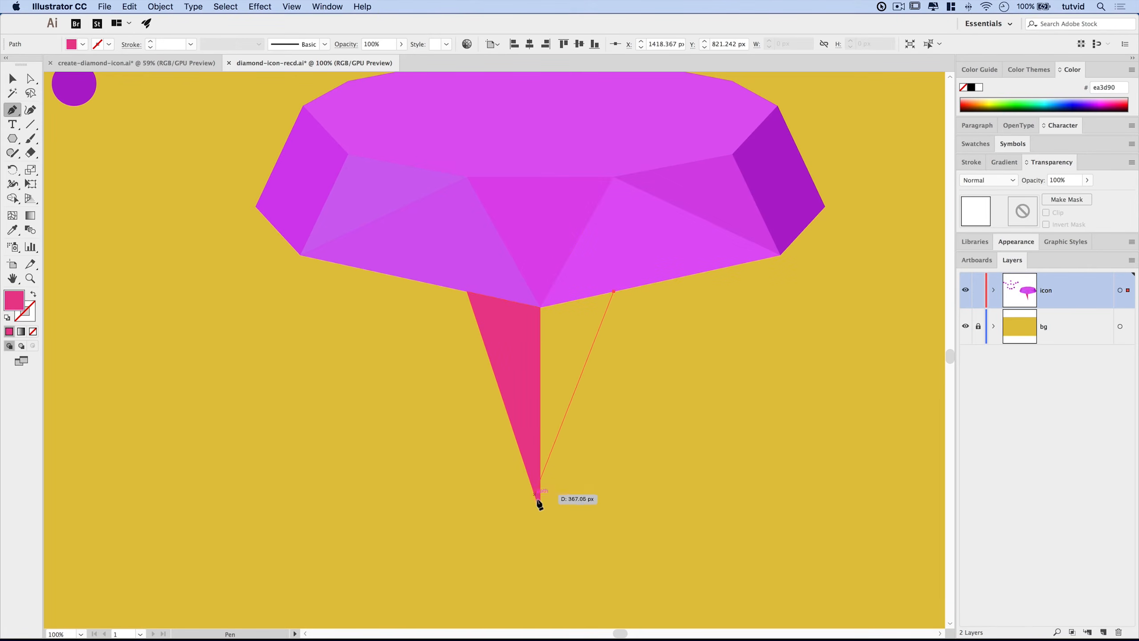
left_click(540, 511)
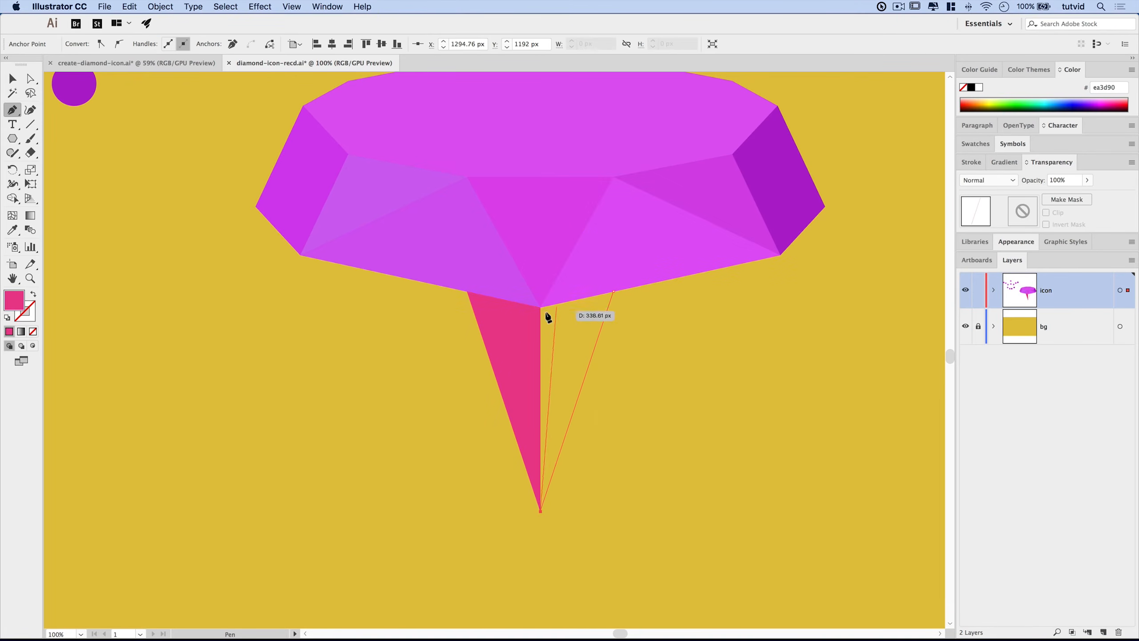
left_click(540, 308)
left_click(613, 292)
key("super+minus")
key("super+minus")
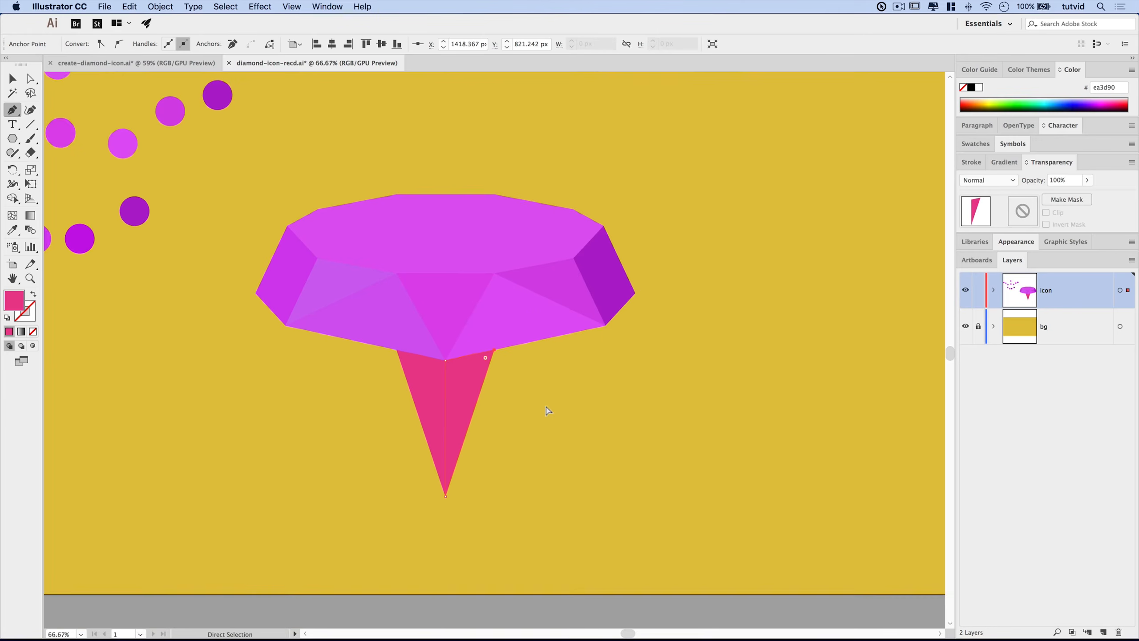
Sample the palette to fill the right pink triangle with c70be8 and the left one with d33bed, and deselect.
key("v")
left_click(464, 426)
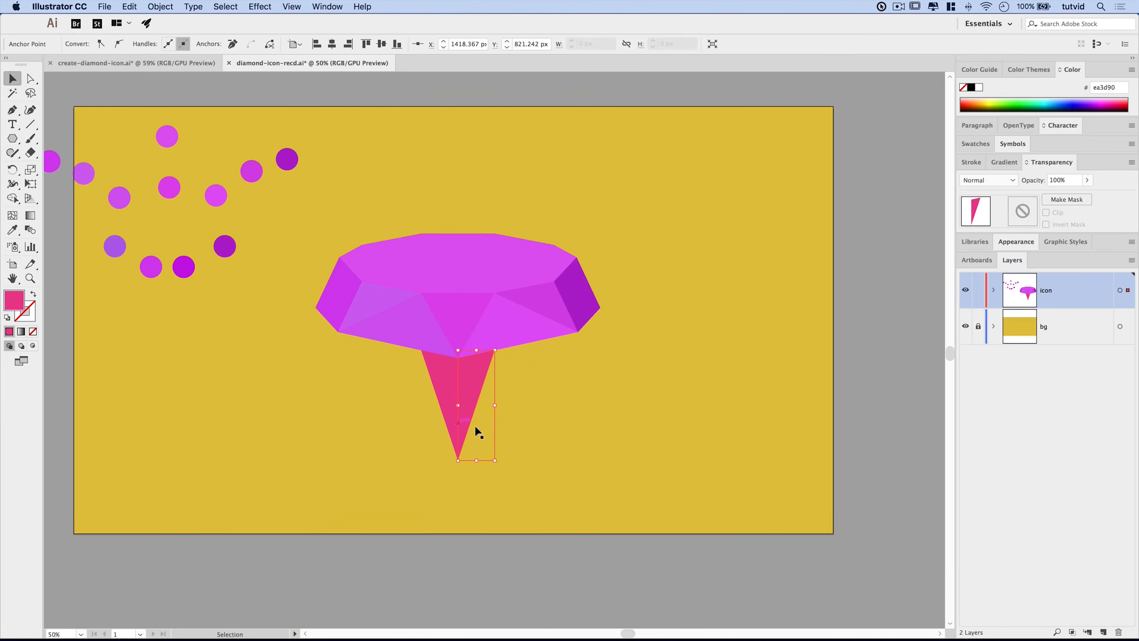
key("i")
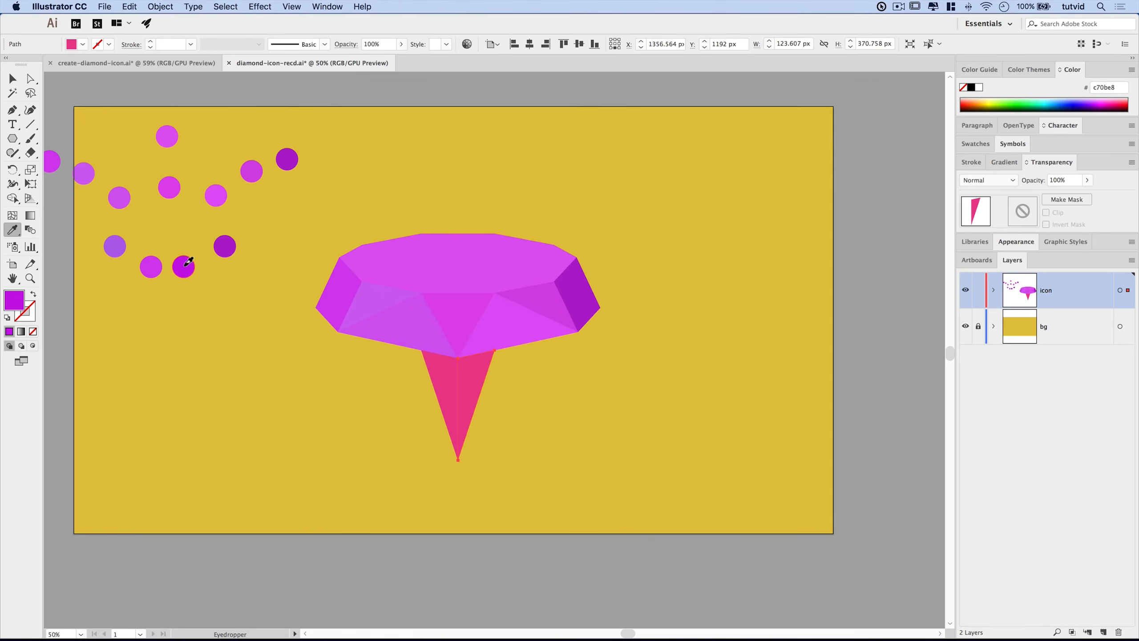
left_click(184, 265)
left_click(439, 379, "super")
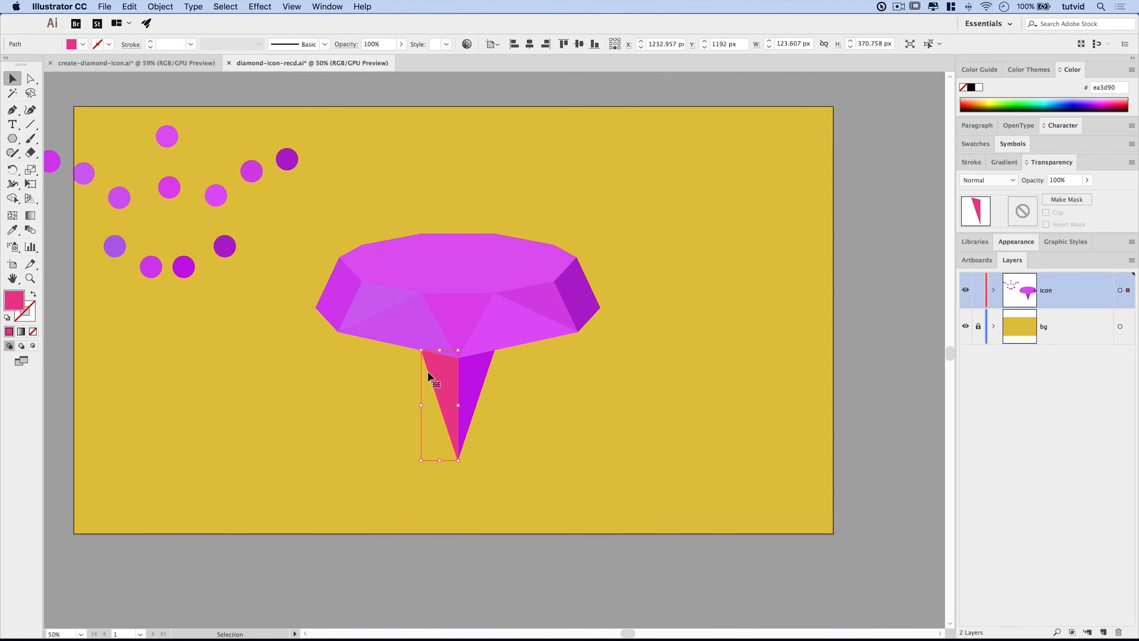
left_click(151, 267)
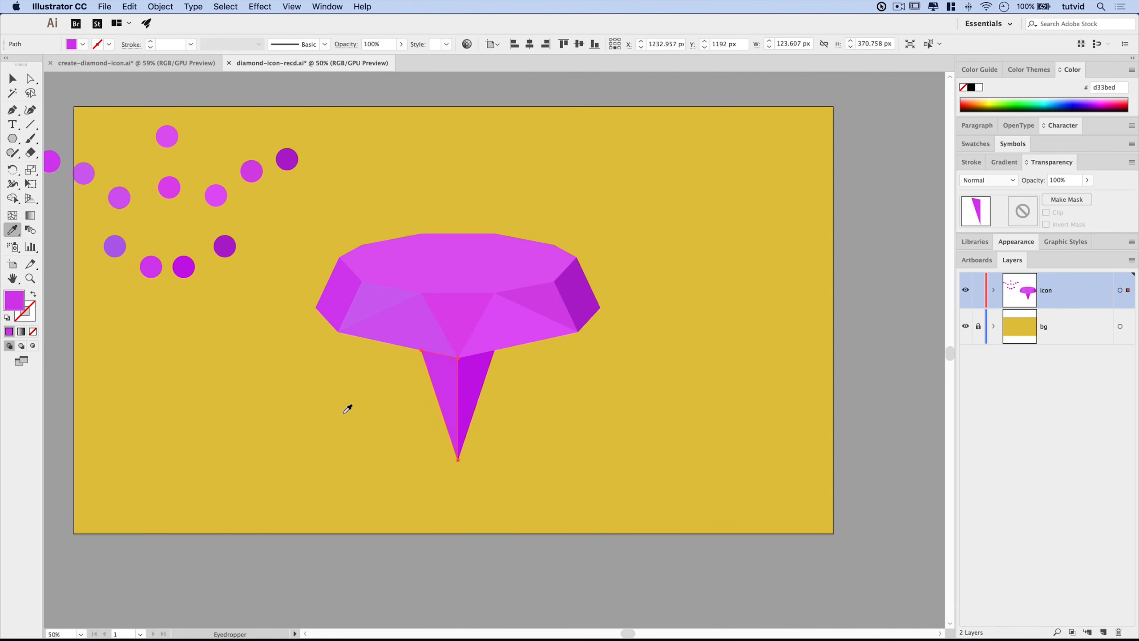
left_click(401, 440, "super")
Draw the lower-left facet from the diamond's left corner to its bottom point and fill it with b360eb from the palette.
left_click(12, 110)
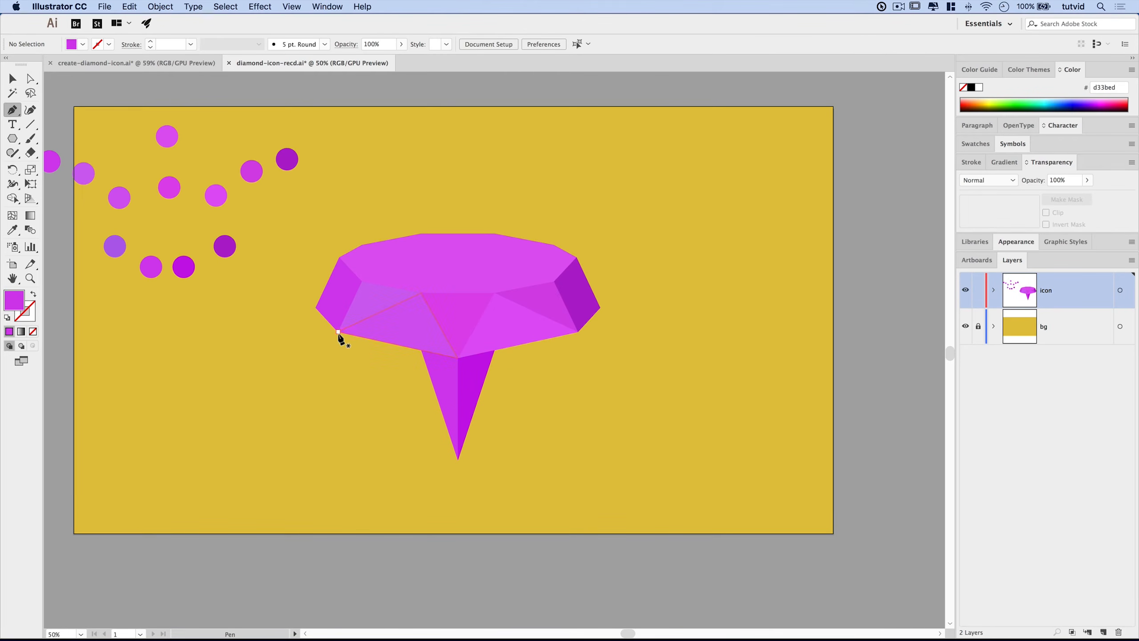
left_click(338, 333)
left_click(421, 350)
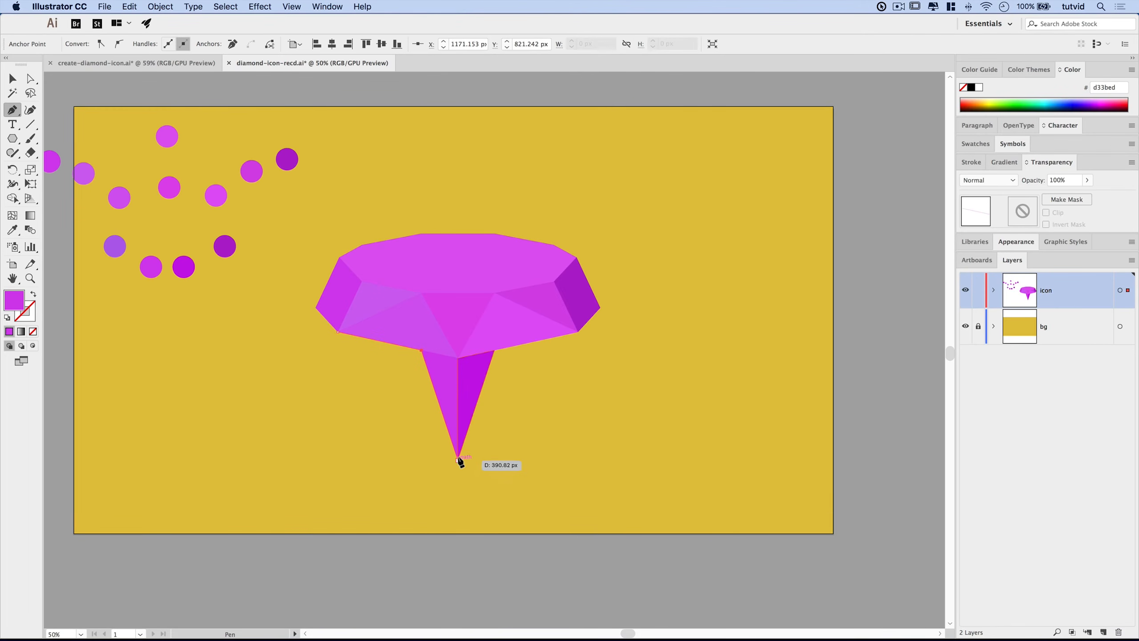
left_click(458, 460)
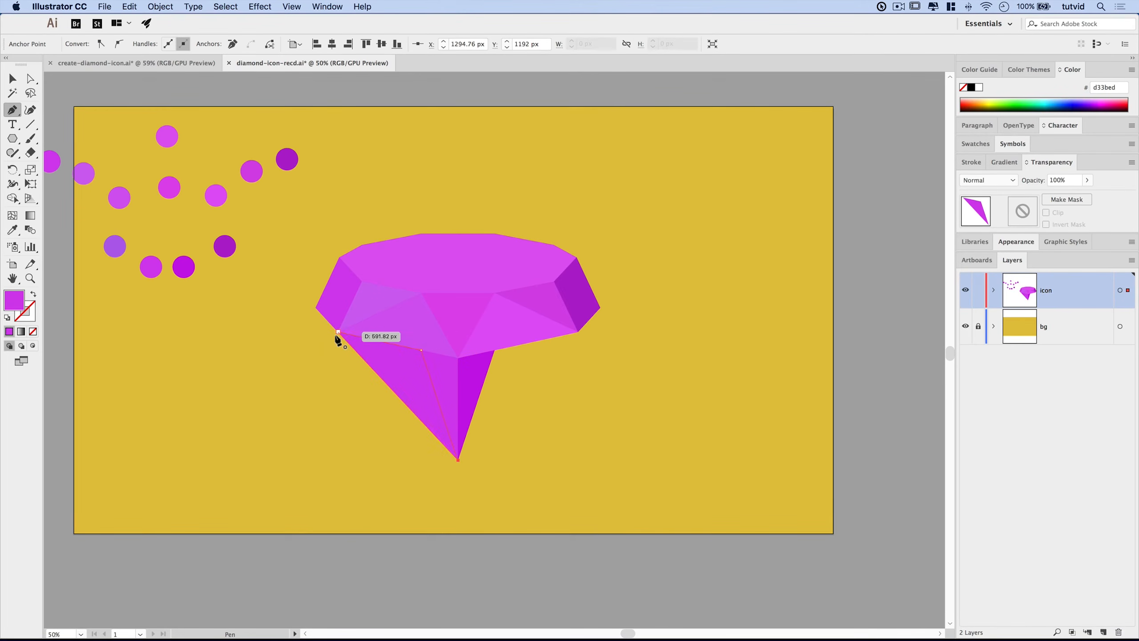
left_click(337, 332)
key("i")
left_click(119, 245)
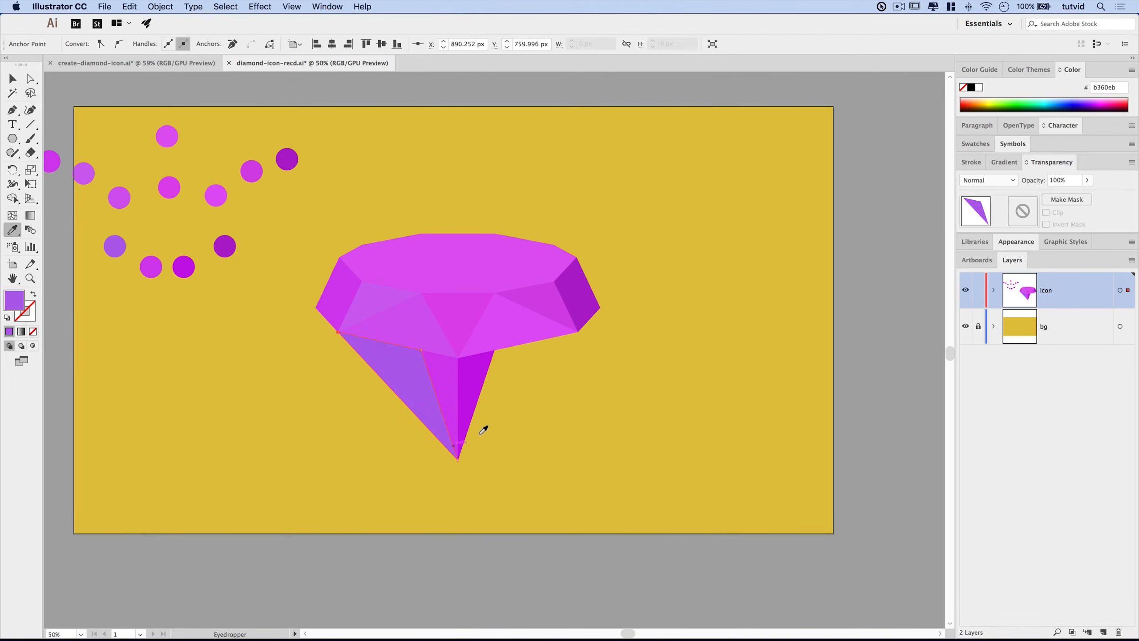
Draw the lower-right facet from the diamond's right corner to its bottom point, fill it with b11ecf from the palette, and deselect.
key("p")
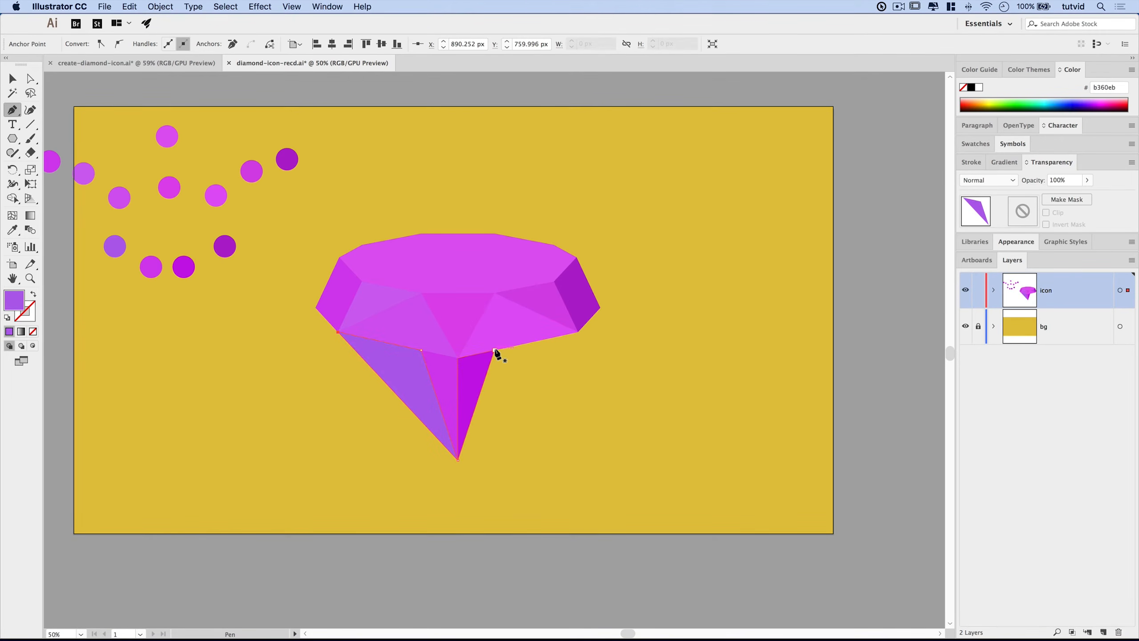
left_click(495, 351)
left_click(577, 332)
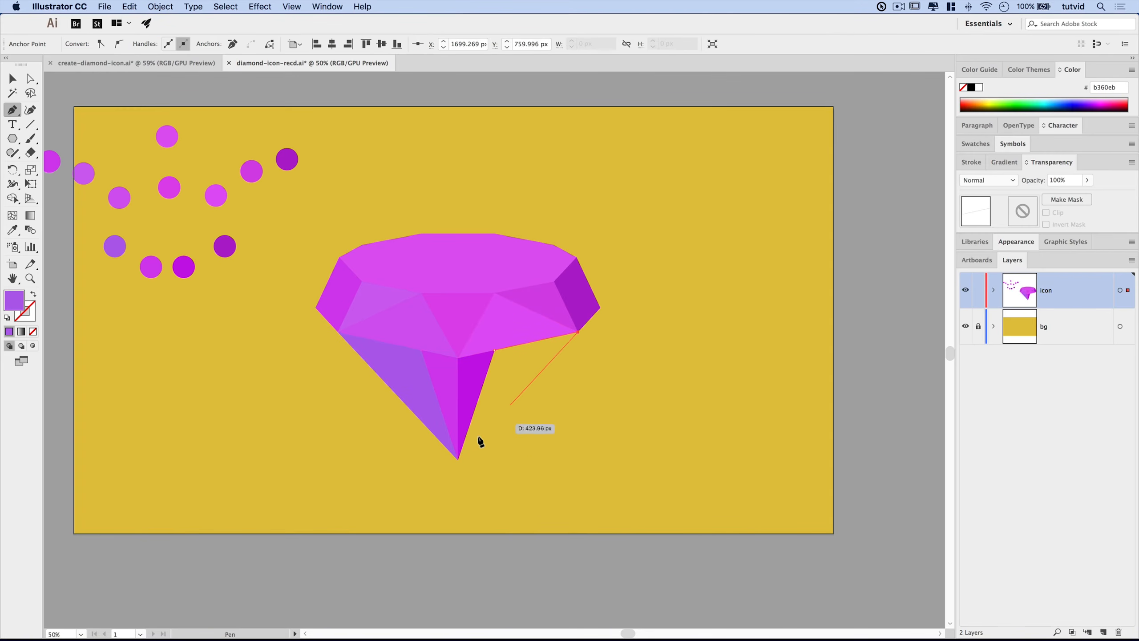
left_click(458, 460)
left_click(495, 351)
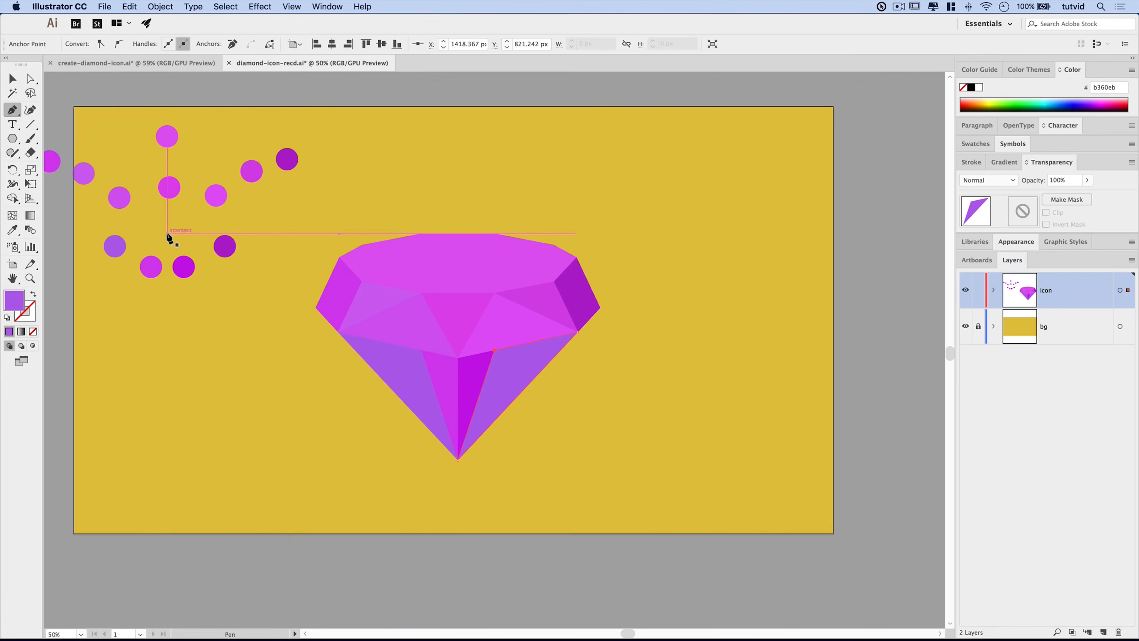
key("i")
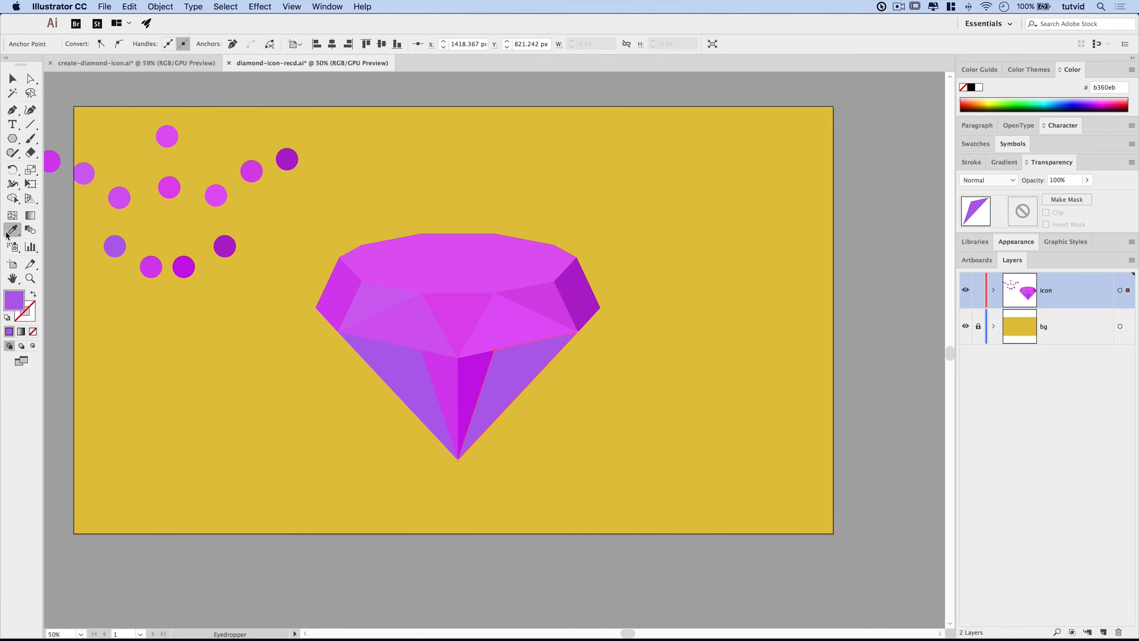
left_click(225, 247)
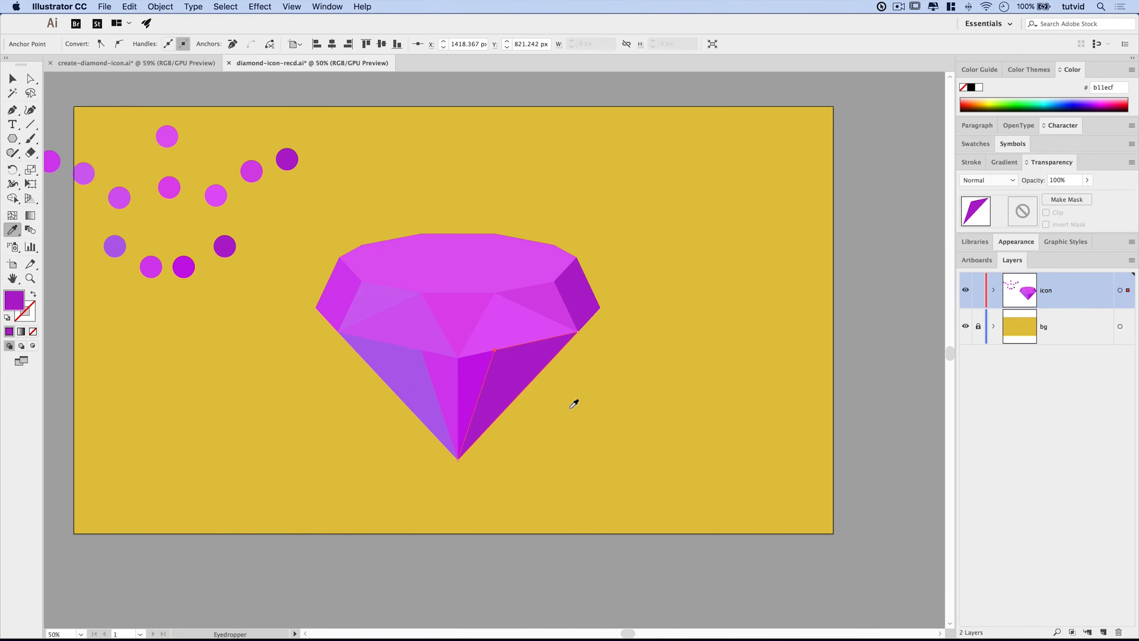
key("v")
left_click(628, 408)
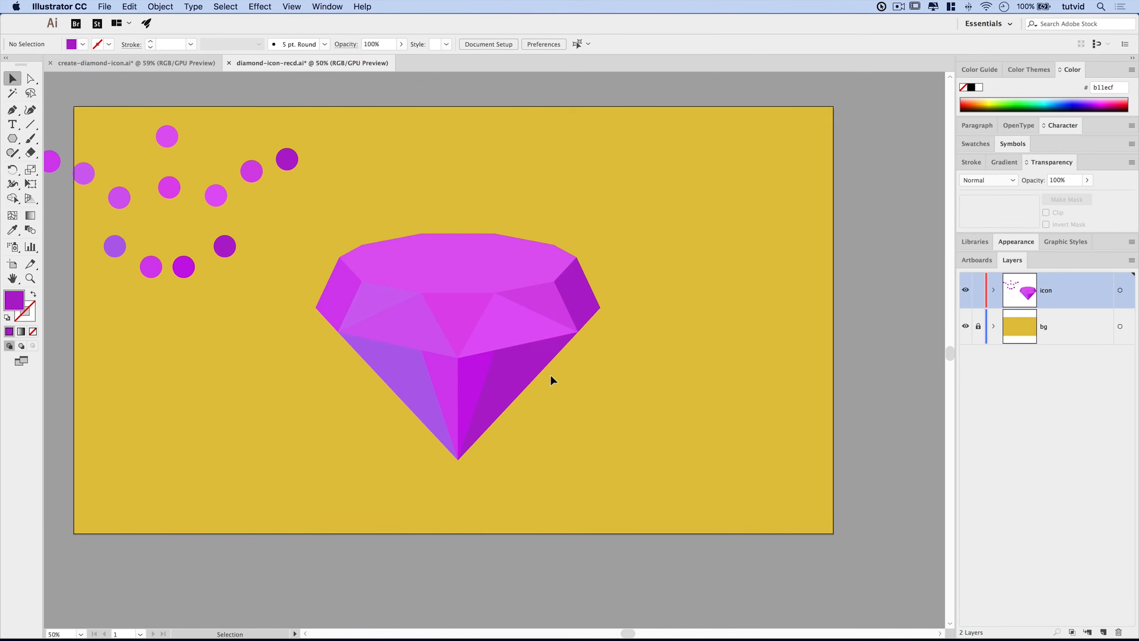
Move the group of palette circles off the artboard, above its top edge.
left_click_drag(555, 329, 566, 381)
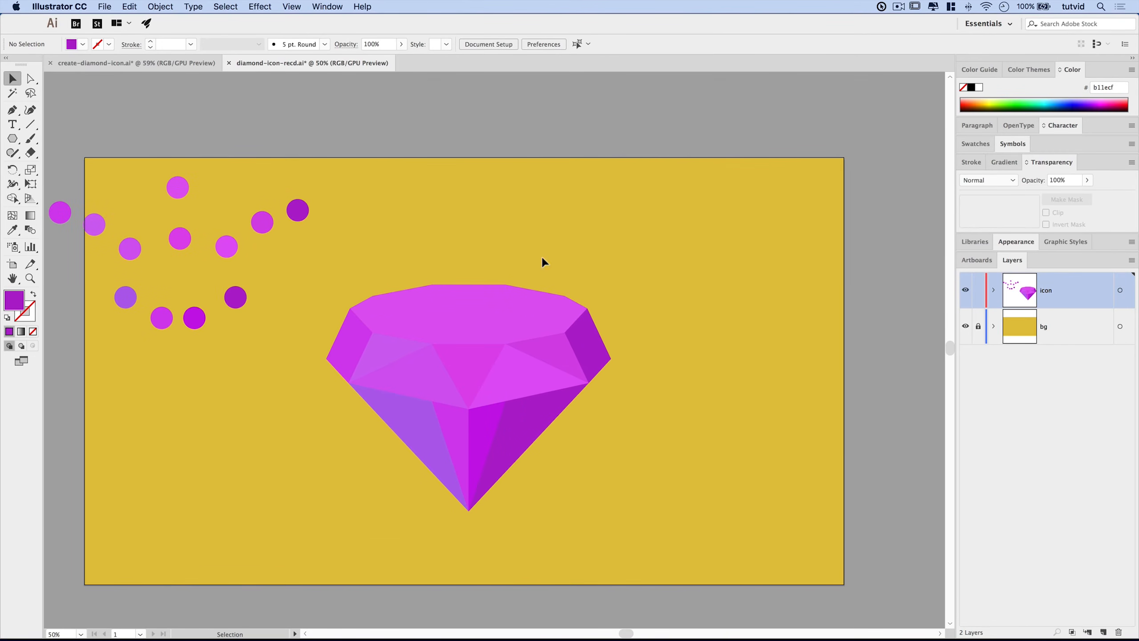
left_click_drag(230, 247, 538, 56)
left_click_drag(426, 195, 407, 280)
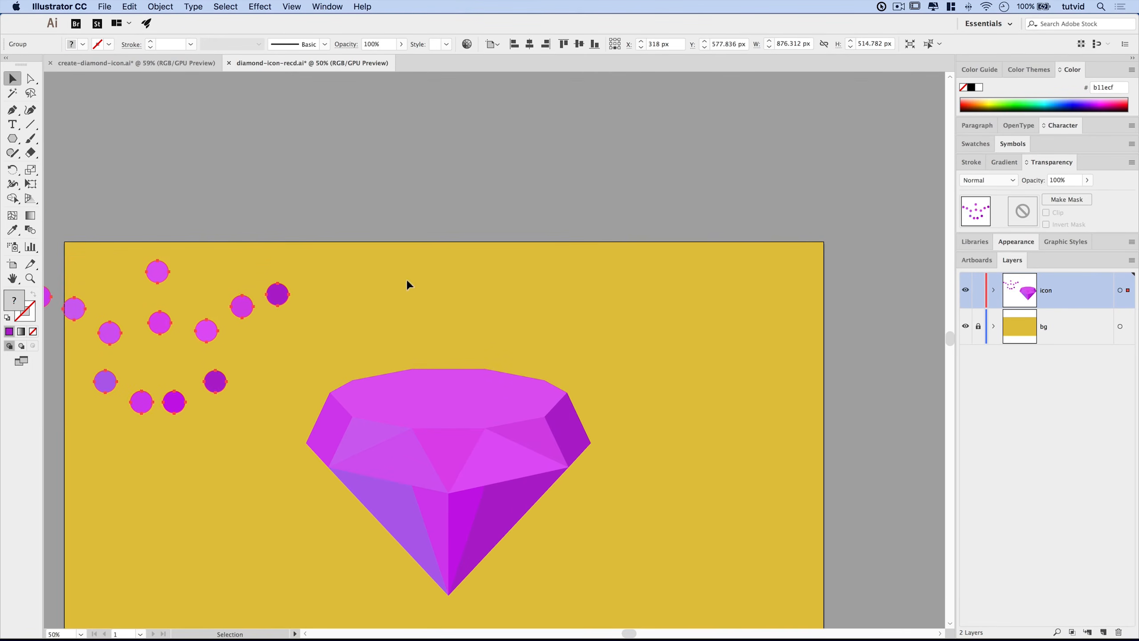
left_click_drag(208, 331, 507, 125)
left_click(428, 337)
left_click_drag(419, 476, 440, 364)
left_click_drag(975, 365, 639, 367)
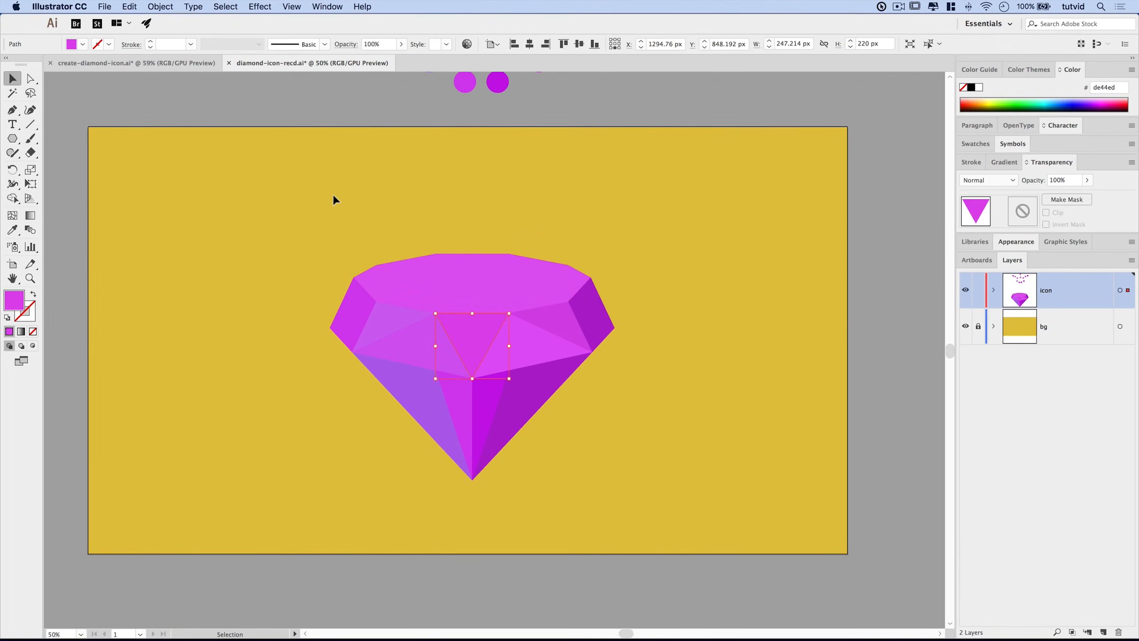
Select the diamond's facets and examine their outlines and shared corners up close for gaps, and deselect.
key("ctrl+a")
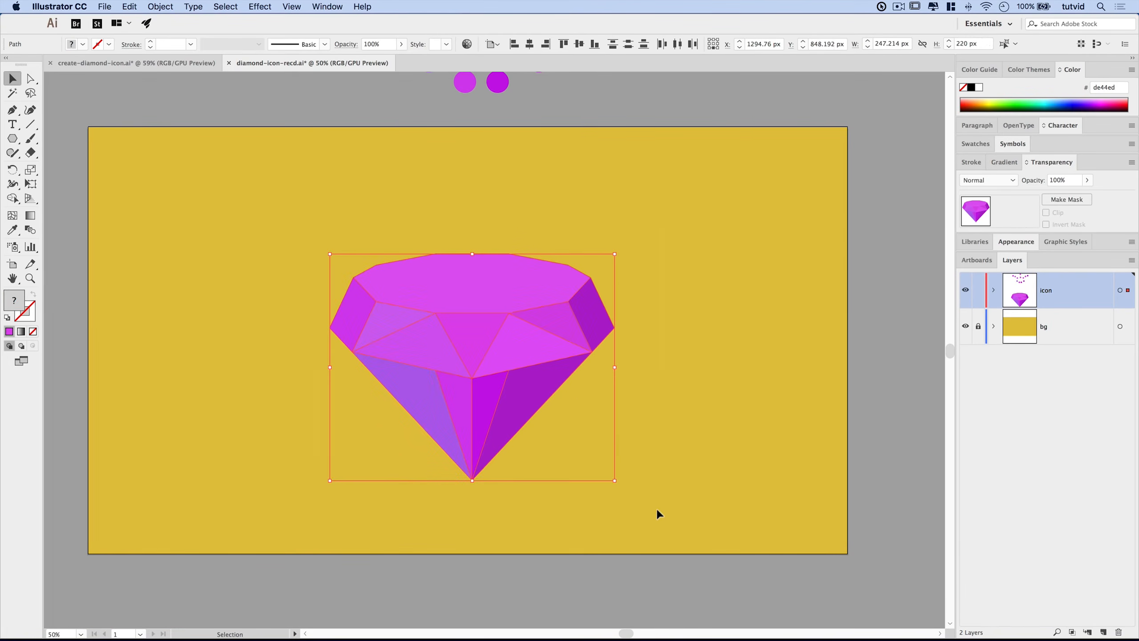
key("z")
left_click(635, 372)
left_click(535, 357)
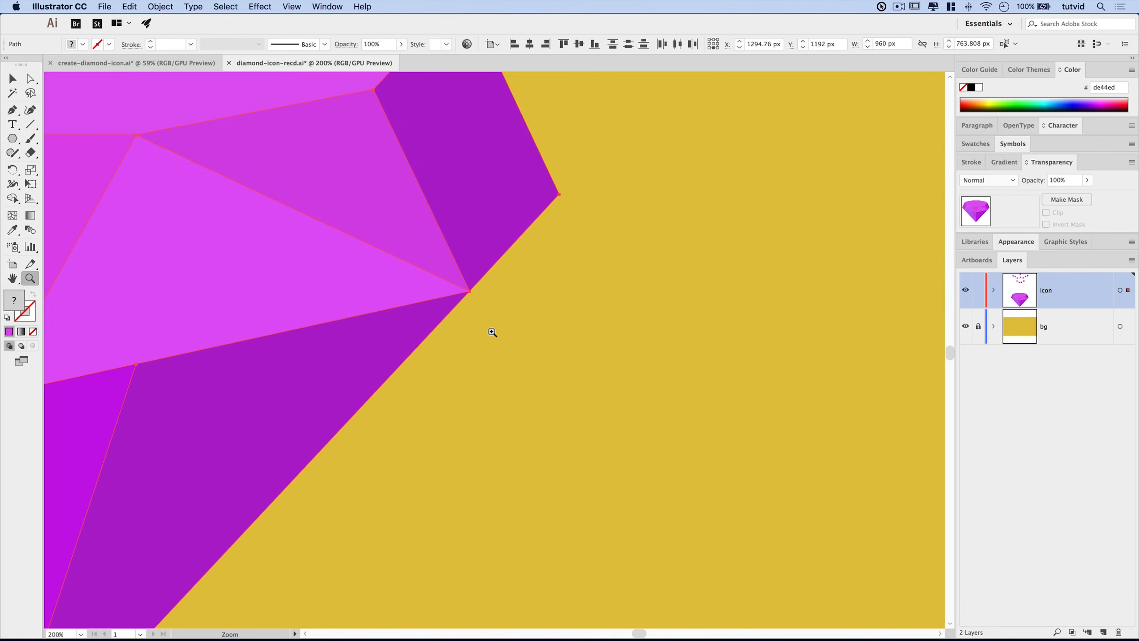
right_click(386, 271)
left_click(673, 359)
left_click_drag(320, 257, 674, 305)
right_click(272, 276)
left_click(605, 285)
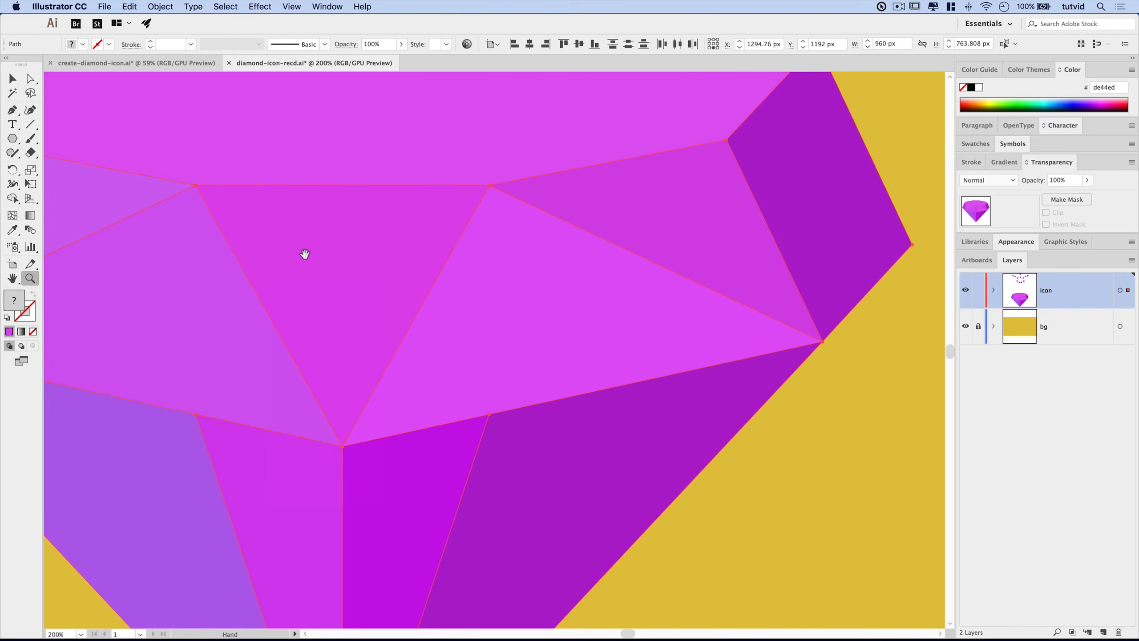
left_click_drag(214, 262, 343, 330)
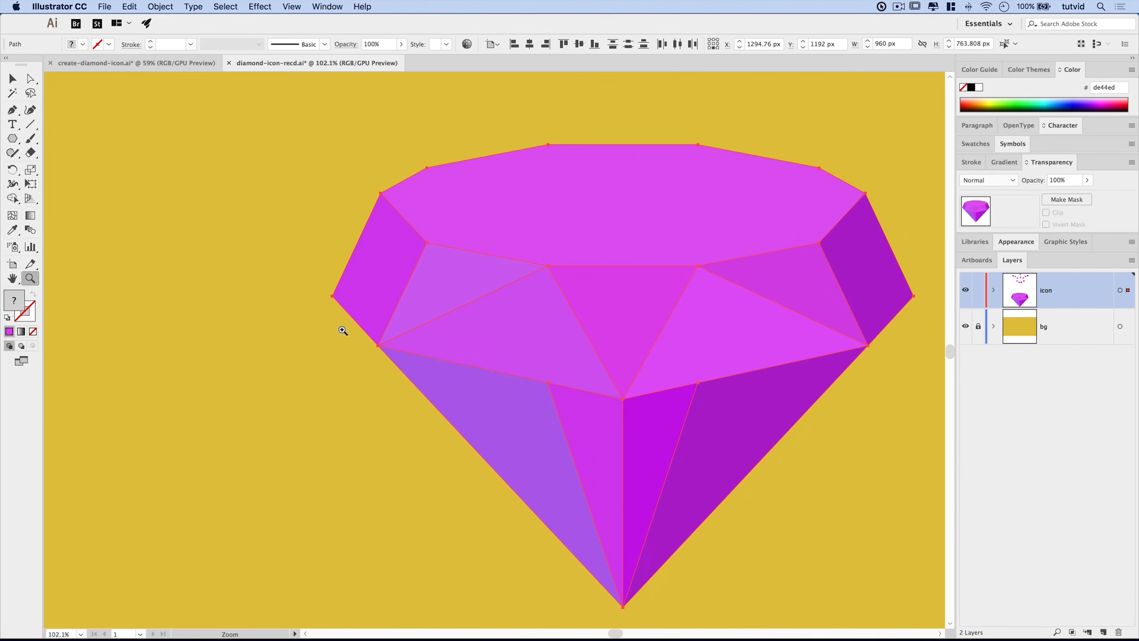
key("v")
left_click(404, 480)
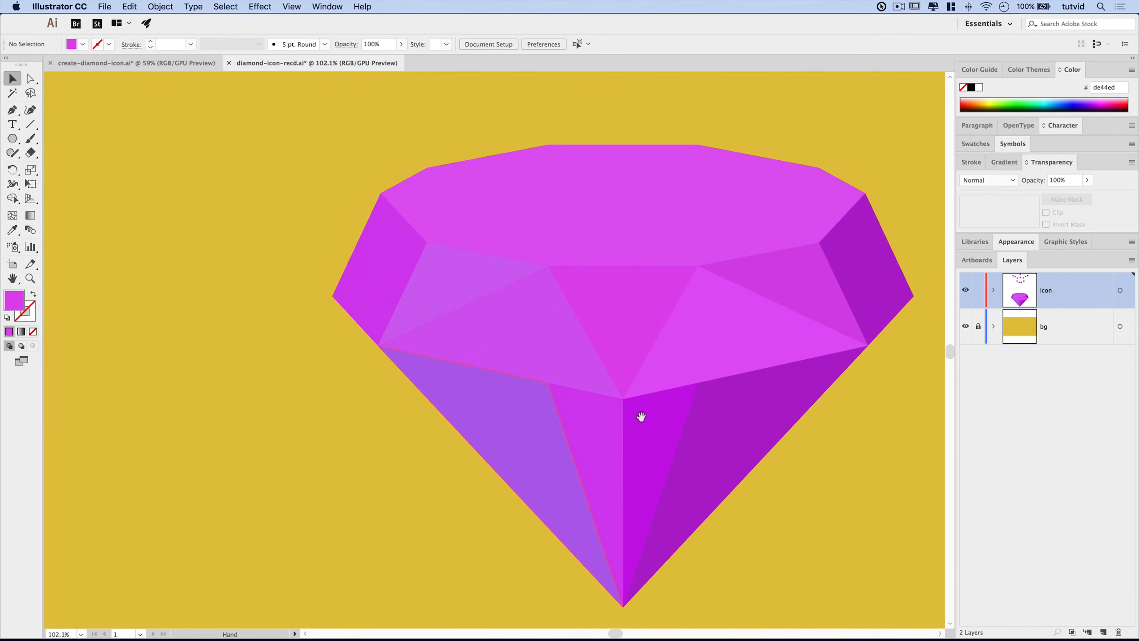
left_click_drag(639, 415, 512, 308)
key("super+1")
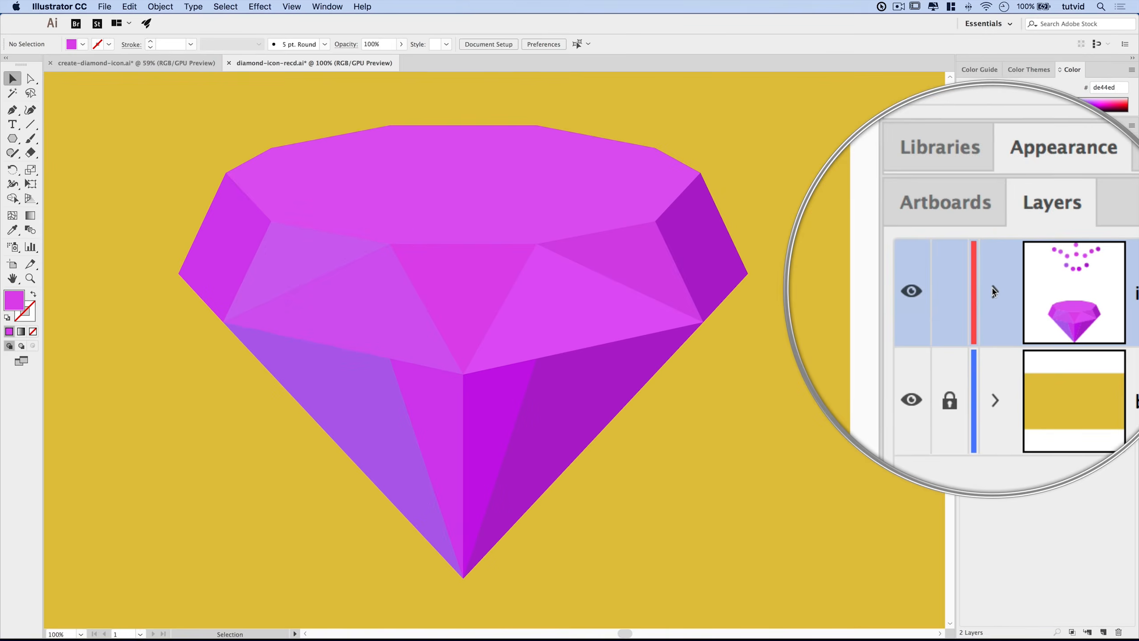
Expand the icon layer's contents and group all the facet paths of the diamond.
left_click(994, 290)
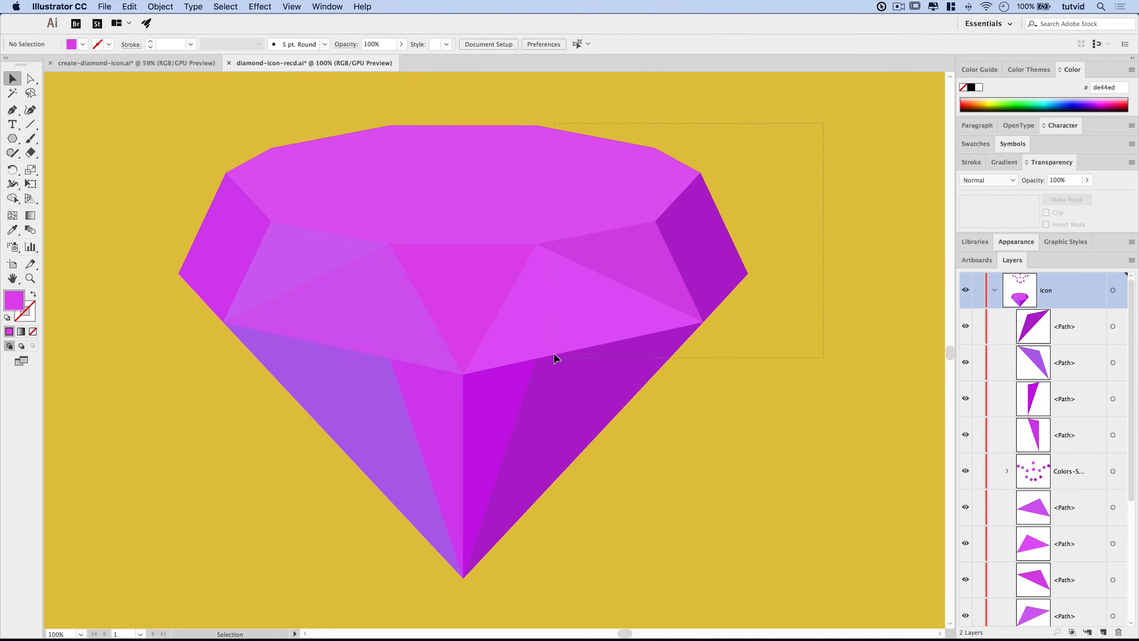
key("super+a")
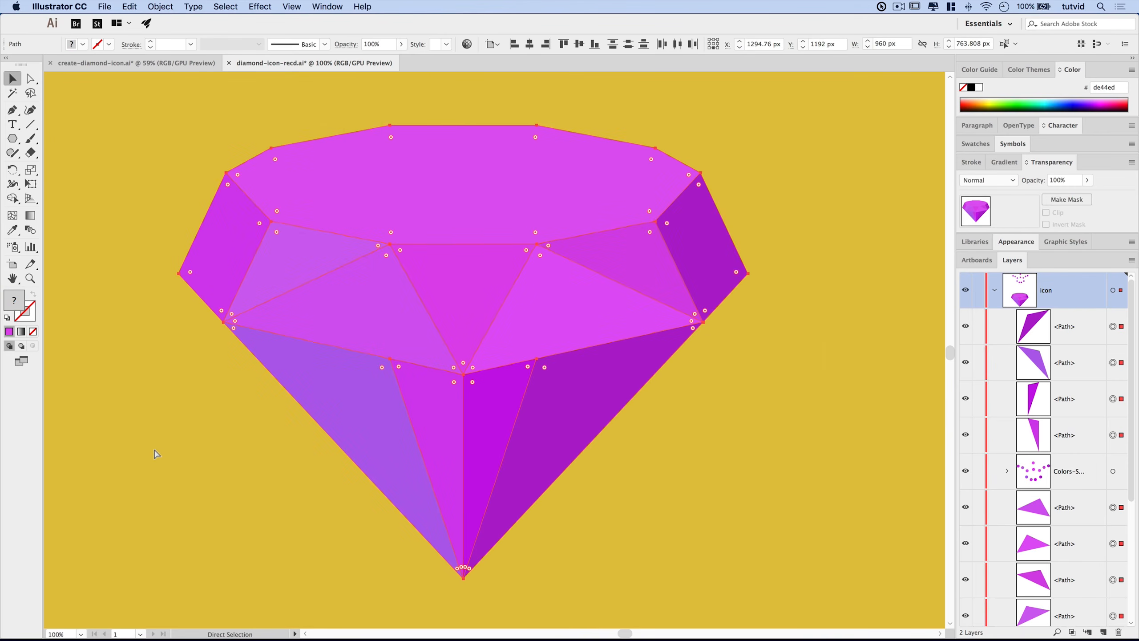
key("super+g")
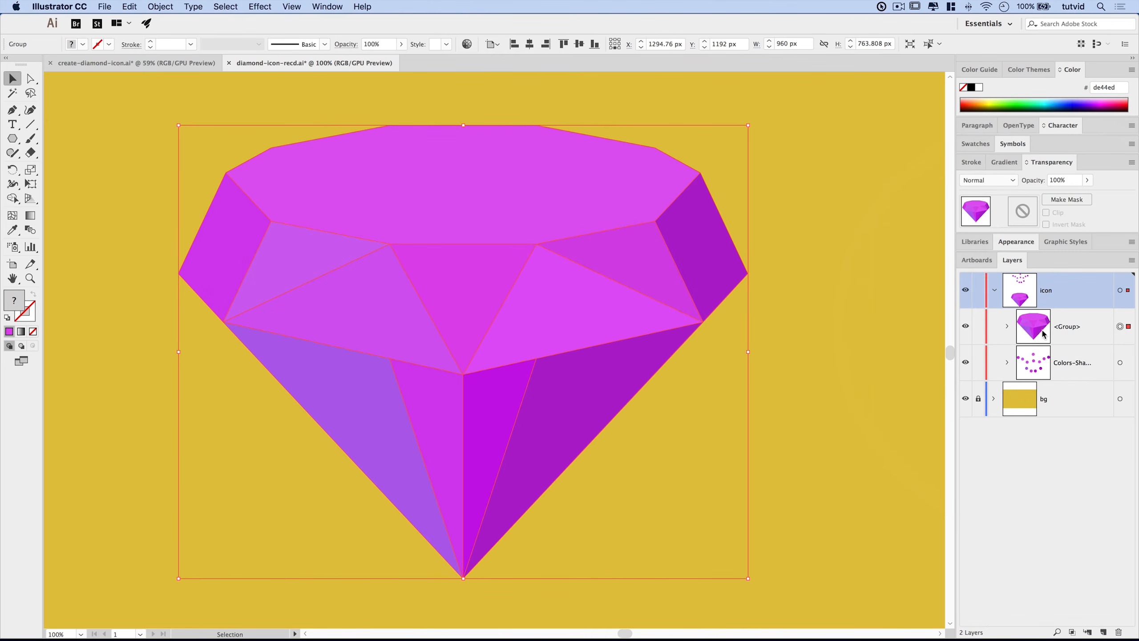
Recolour the diamond group with its harmony colours linked, shifting the hue to 204° for a blue palette.
key("super+minus")
key("super+minus")
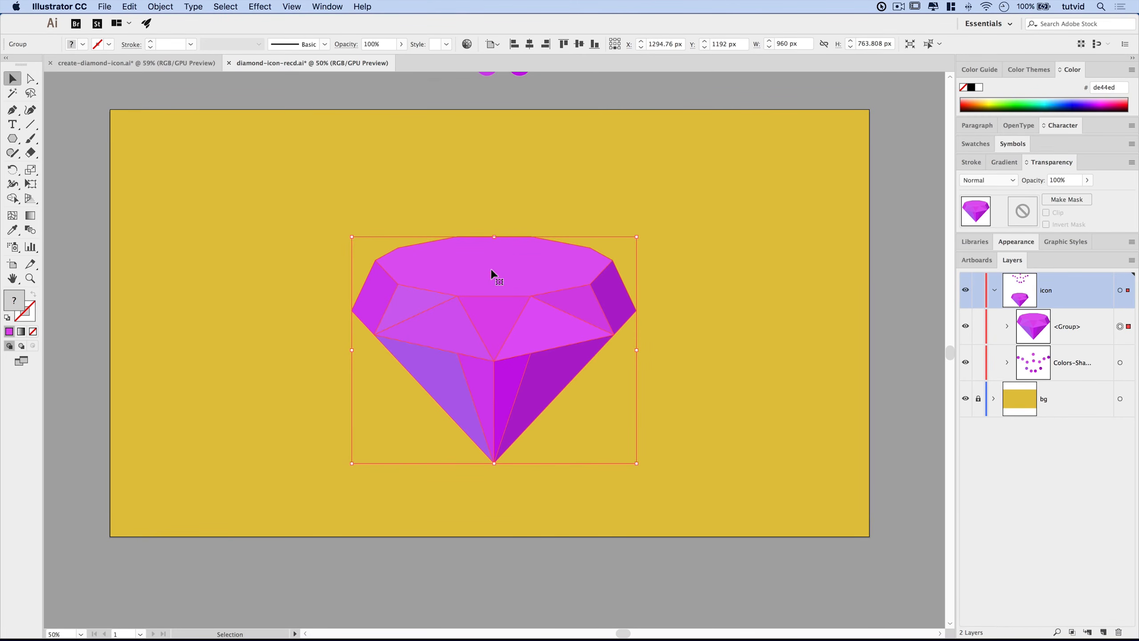
left_click(467, 43)
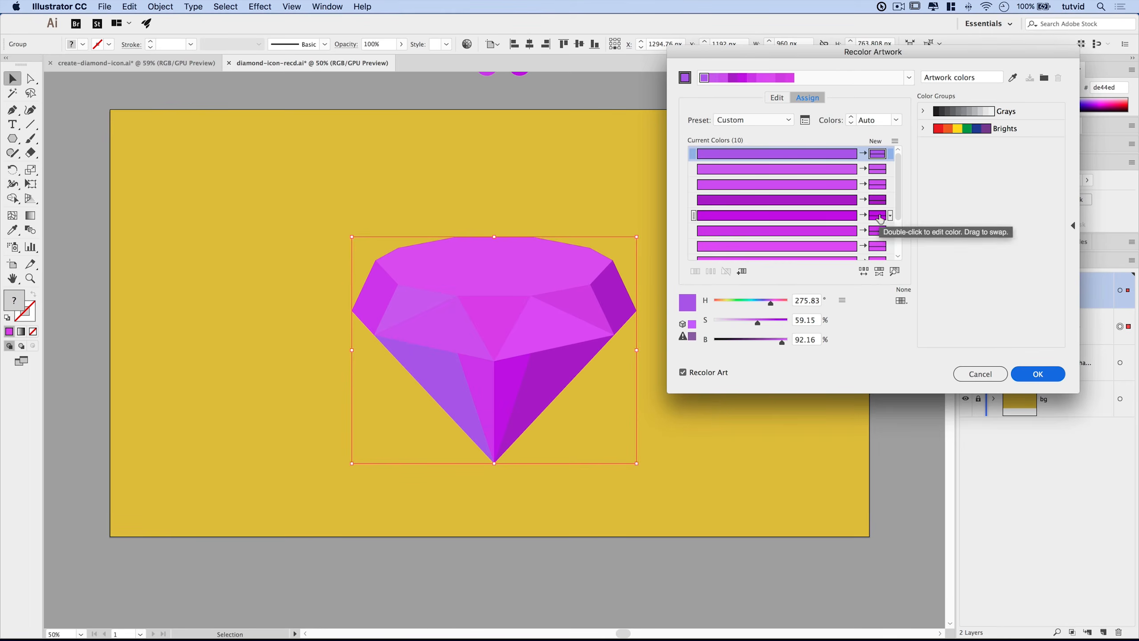
left_click(774, 99)
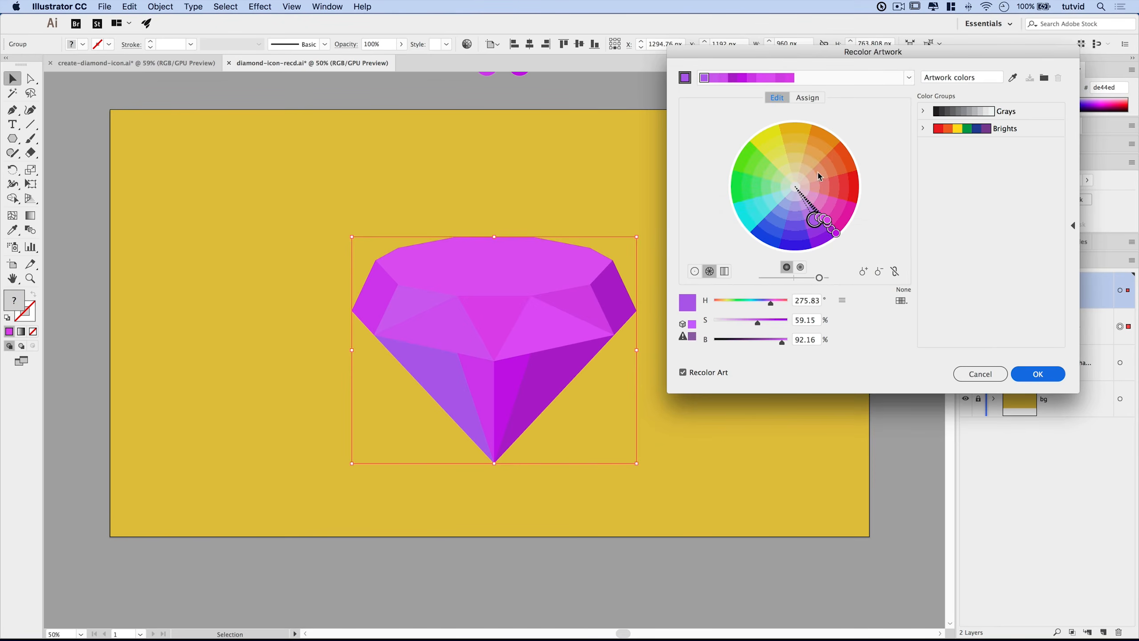
left_click(895, 271)
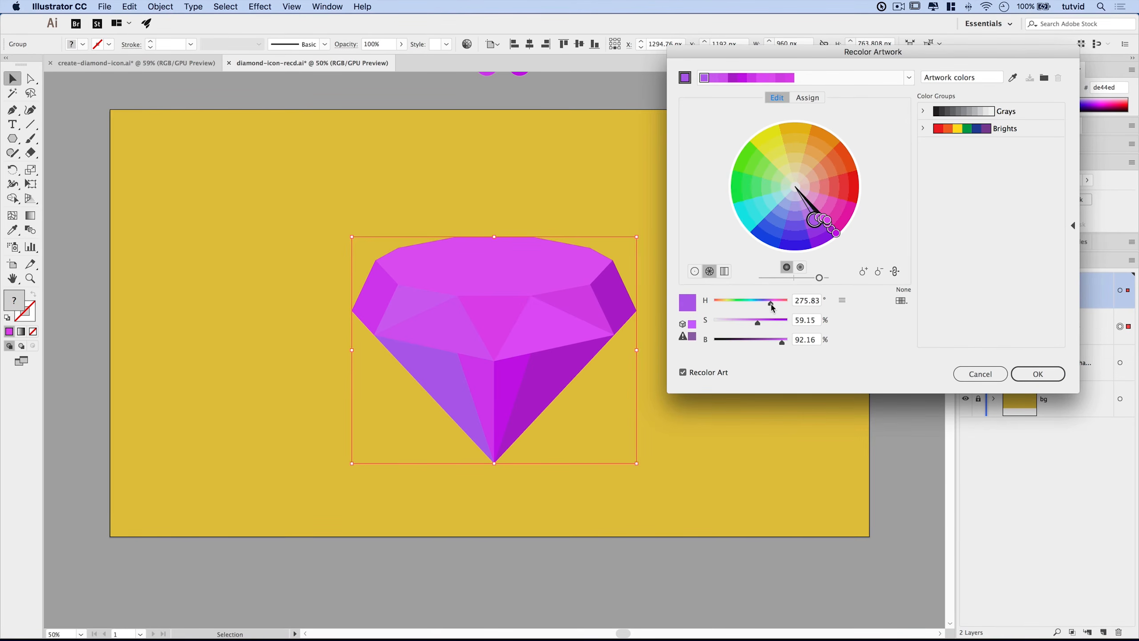
mouse_move(772, 308)
left_mouse_down()
mouse_move(748, 308)
mouse_move(758, 309)
left_mouse_up()
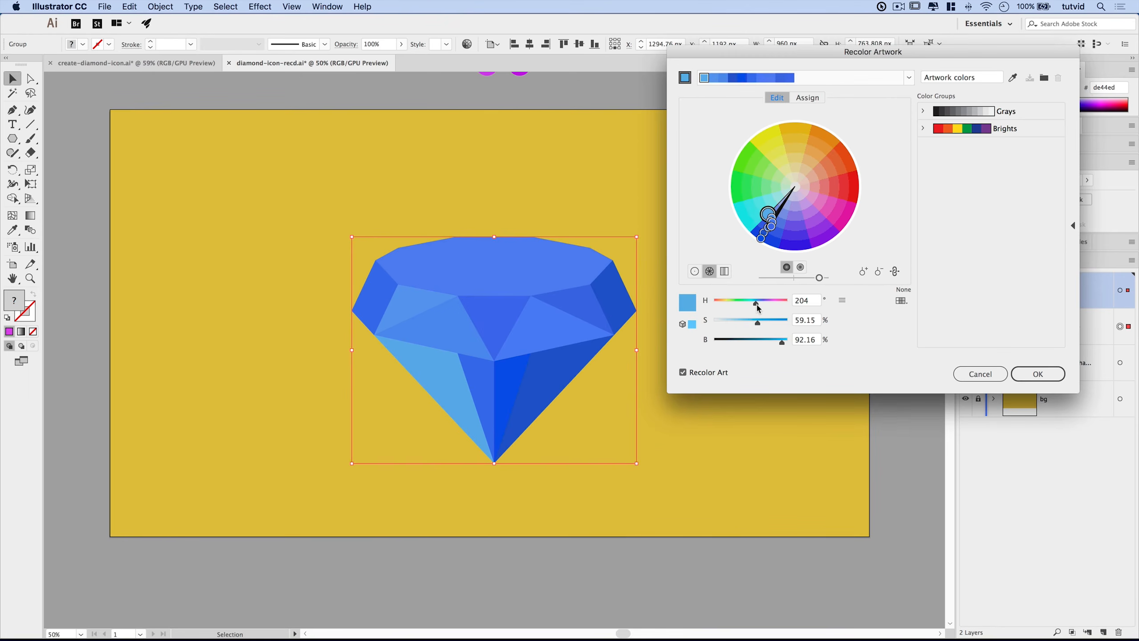
Set the recolouring to hue 193°, saturation 71% and brightness 100%, apply it to the diamond and deselect.
left_click(774, 343)
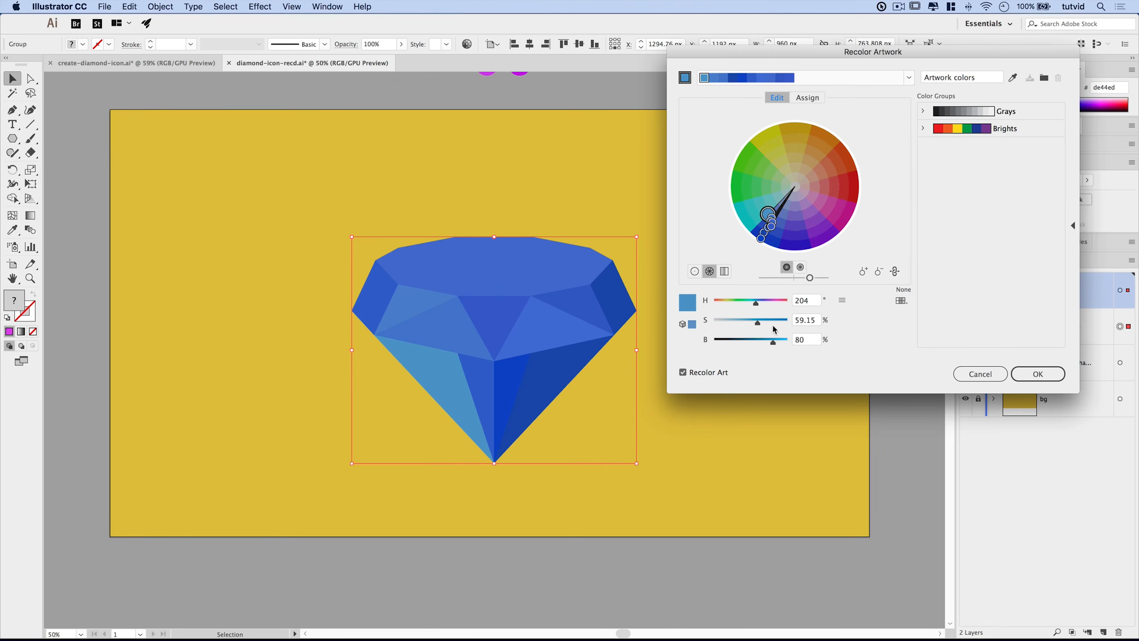
left_click(766, 322)
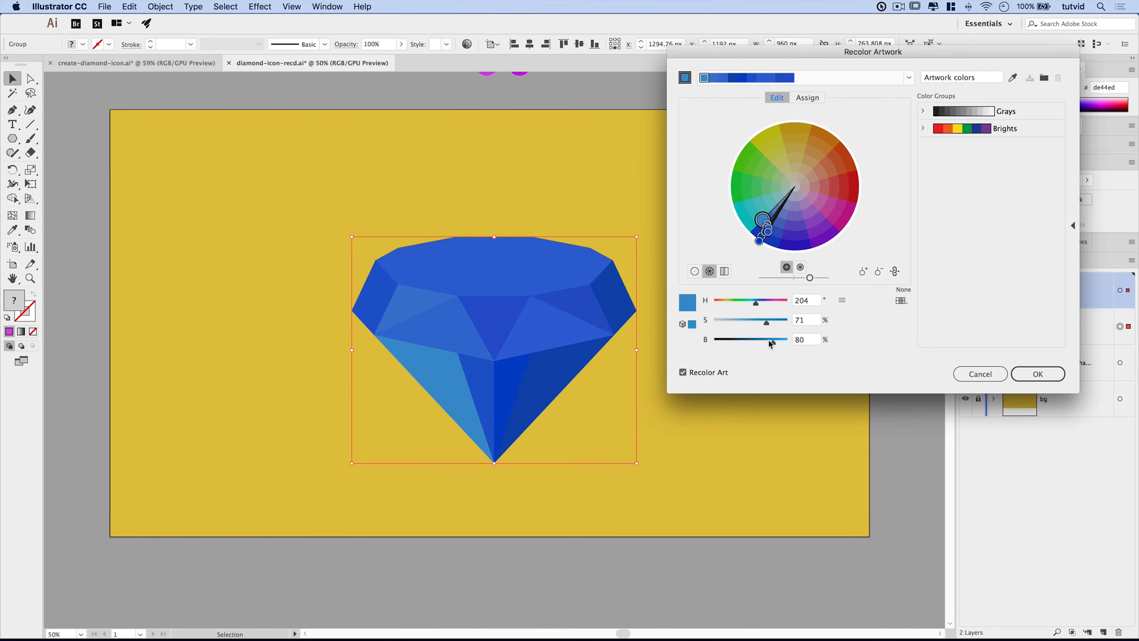
left_click(783, 345)
left_click_drag(783, 346, 789, 343)
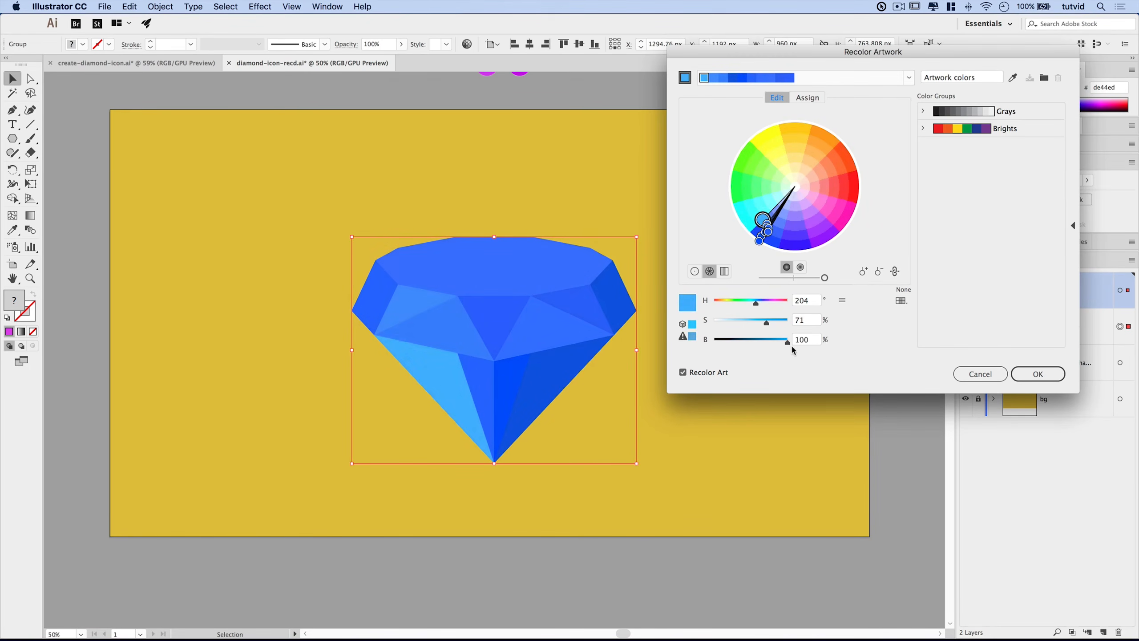
left_click_drag(757, 306, 756, 306)
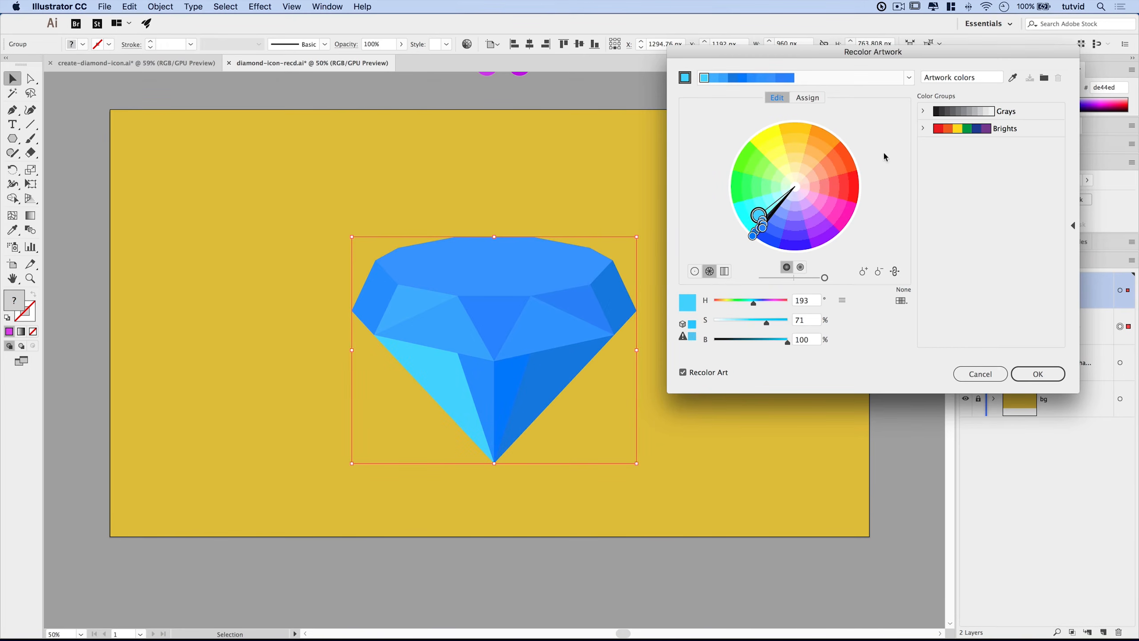
left_click(1039, 376)
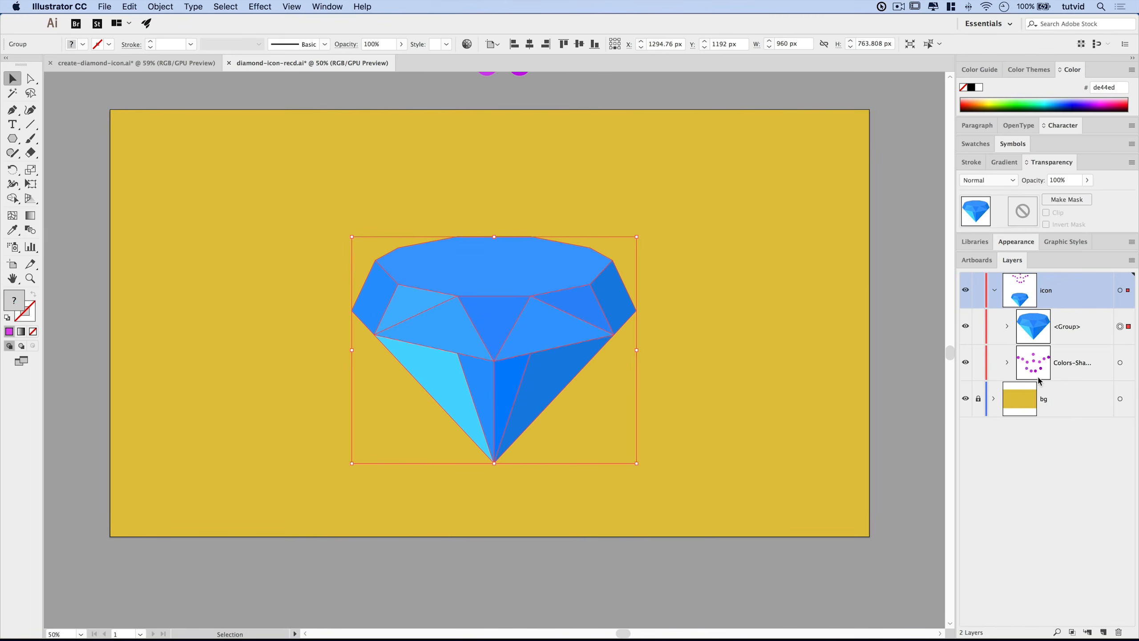
scroll(627, 309, "up", 2)
left_click(701, 309)
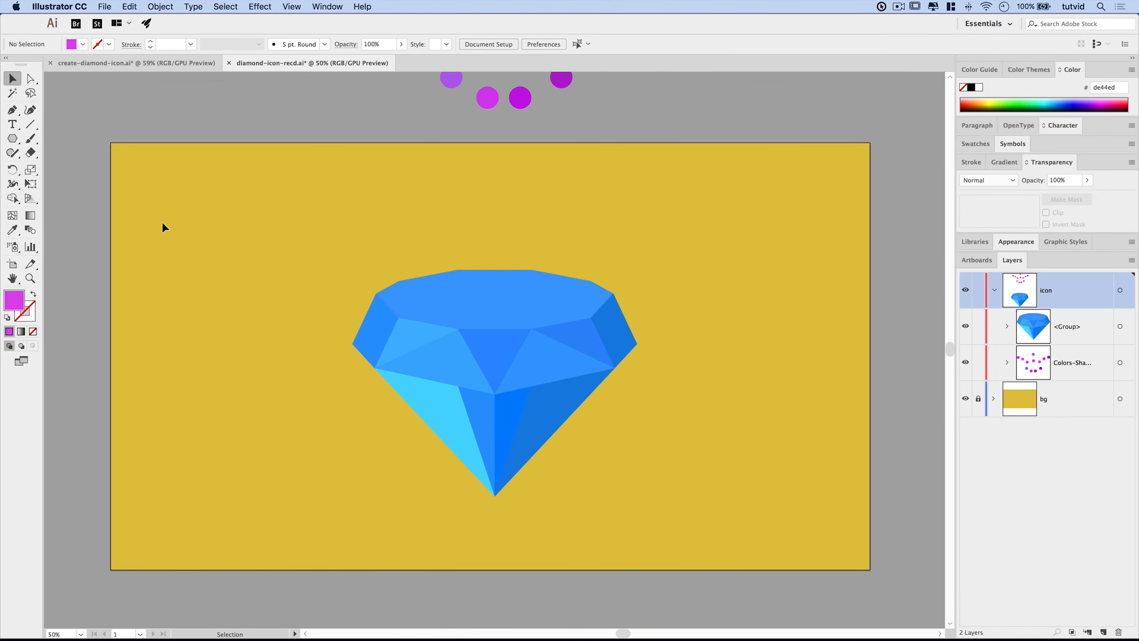
Check that Smart Guides are on and draw a vertical line about 439 px long outside the diamond's left side.
key("super+equal")
key("super+equal")
left_click_drag(296, 270, 476, 231)
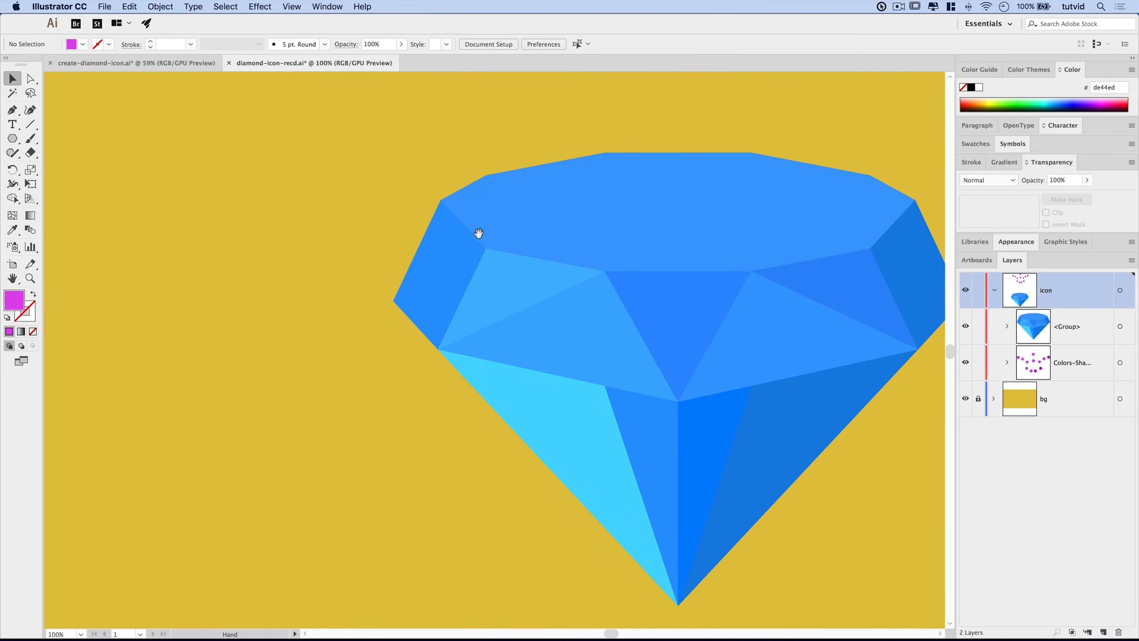
left_click(291, 6)
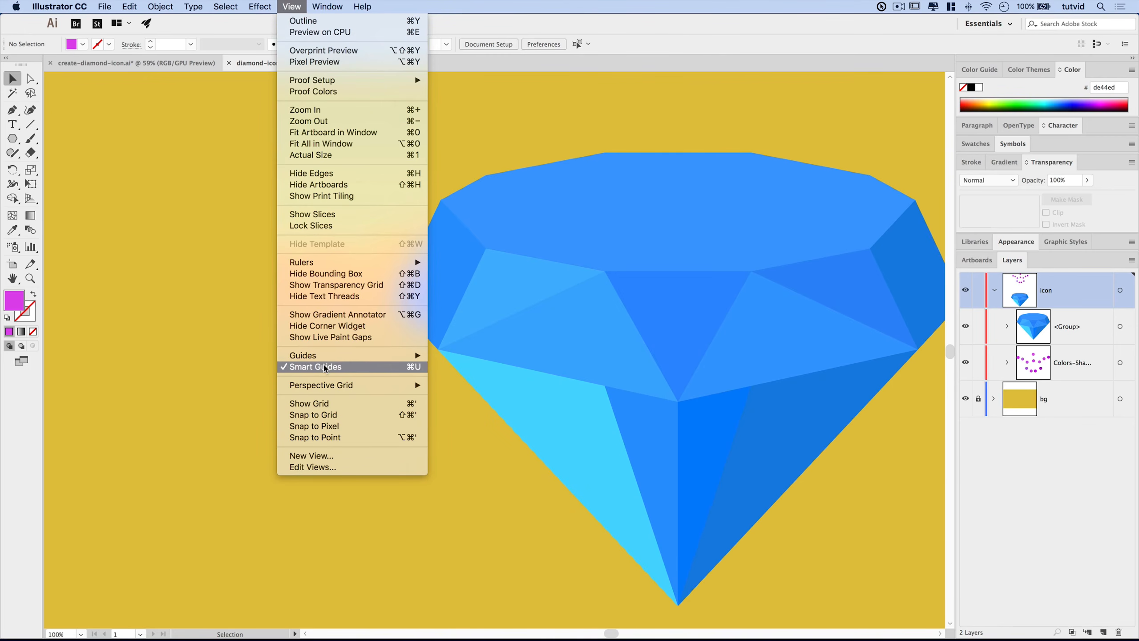
left_click(210, 299)
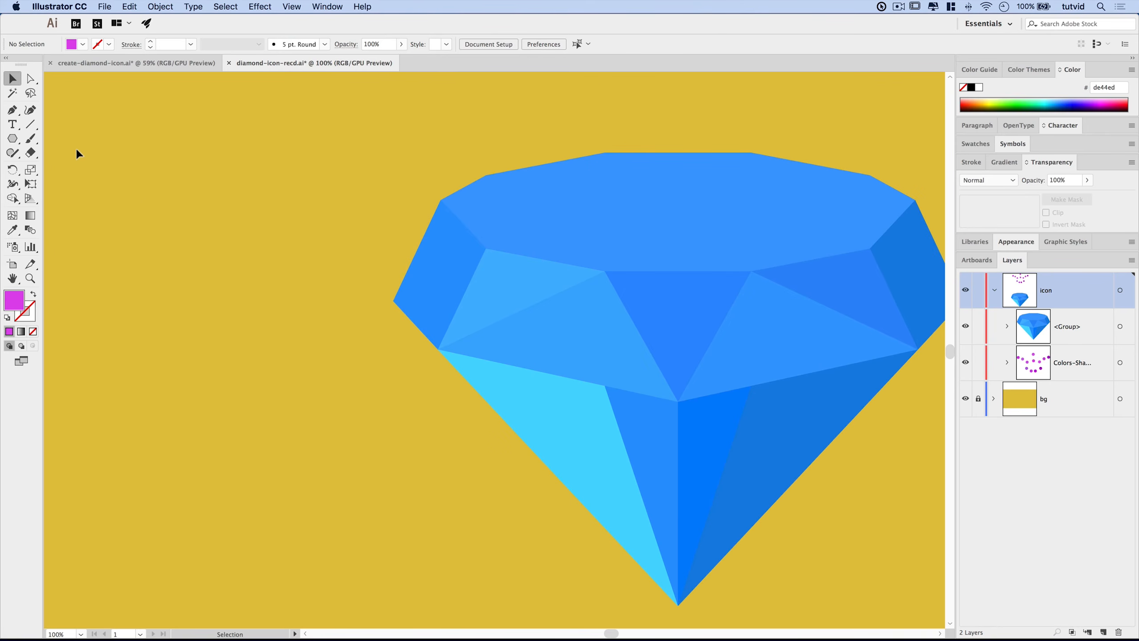
left_click(30, 124)
left_click_drag(292, 168, 292, 428)
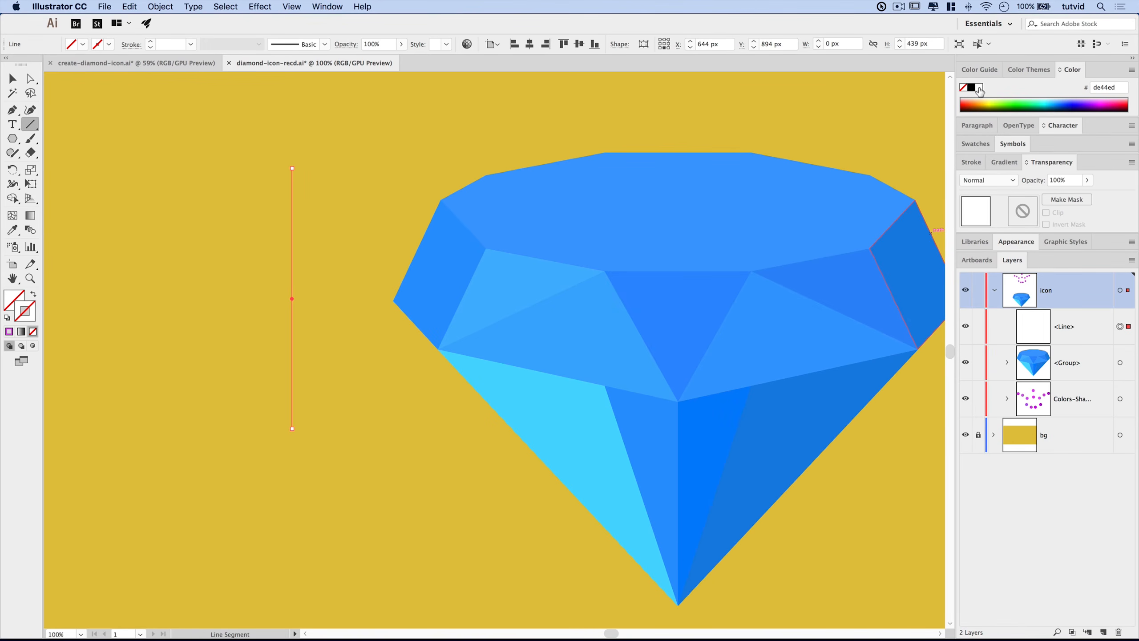
Give the vertical line a white stroke with a weight of 3 pt.
left_click(980, 91)
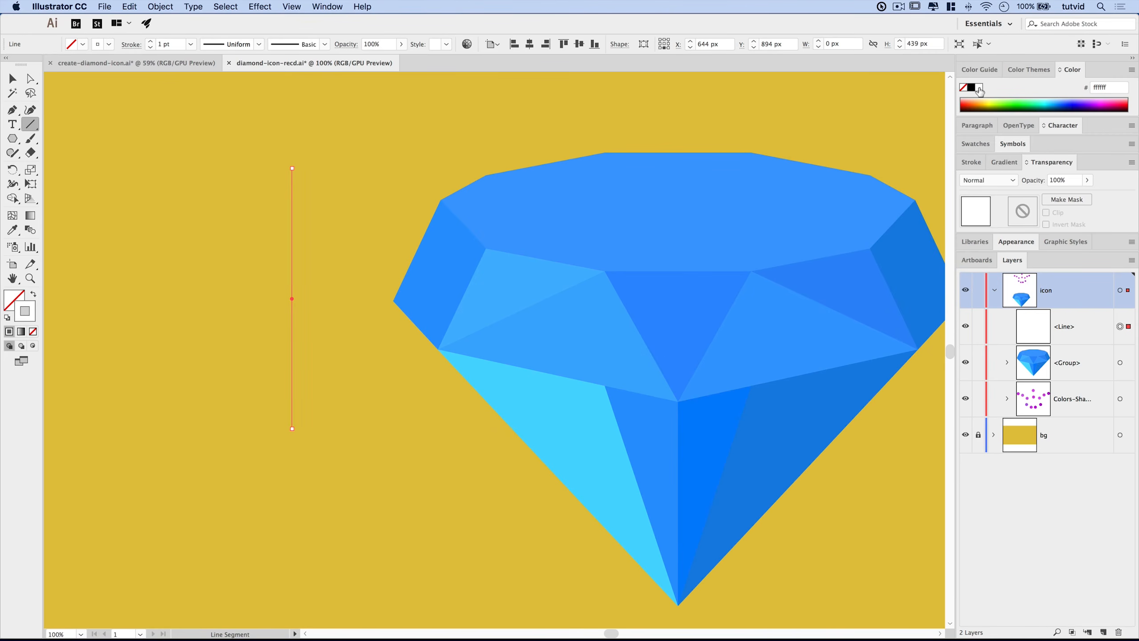
left_click(974, 164)
left_click(1005, 177)
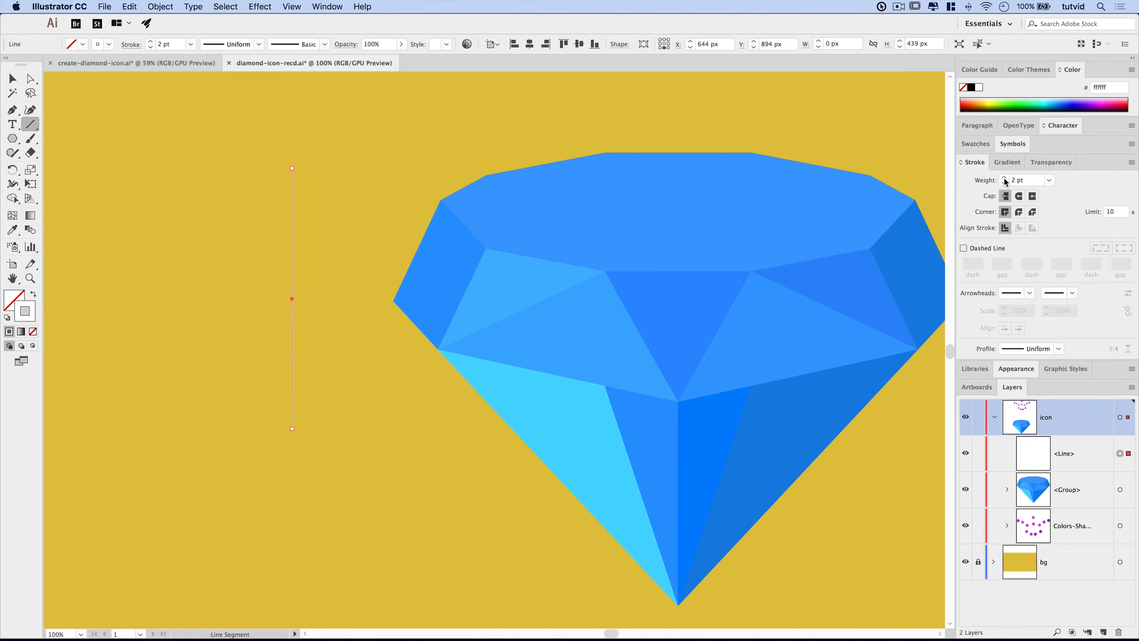
left_click(1005, 178)
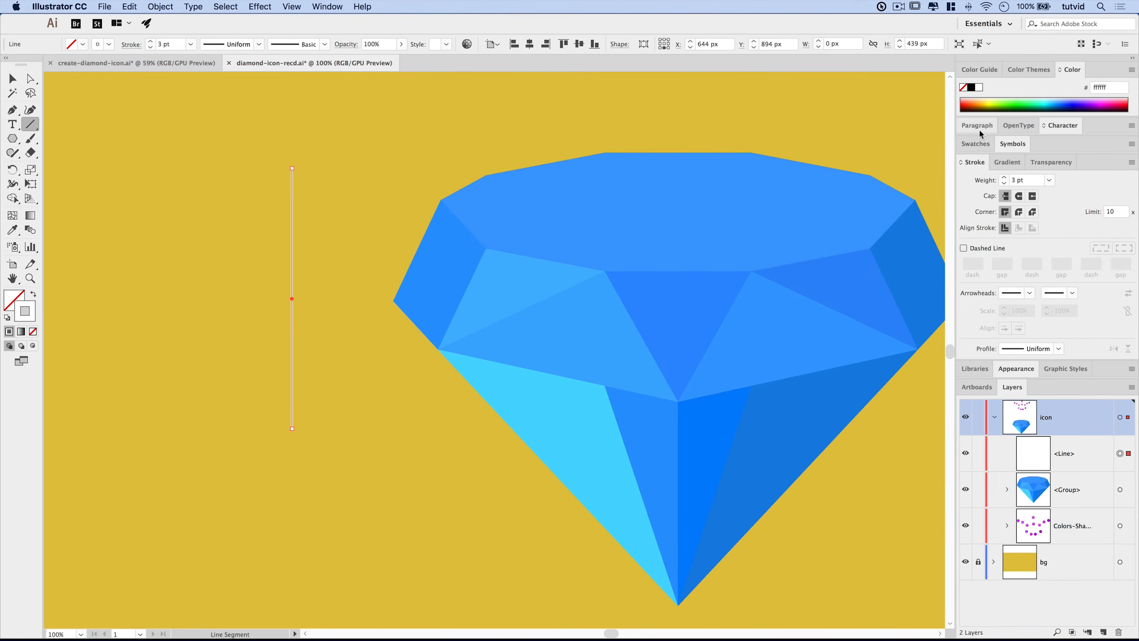
Show the full stroke options, apply the width profile tapered at both ends with an off-centre bulge to the line, and deselect.
left_click(977, 166)
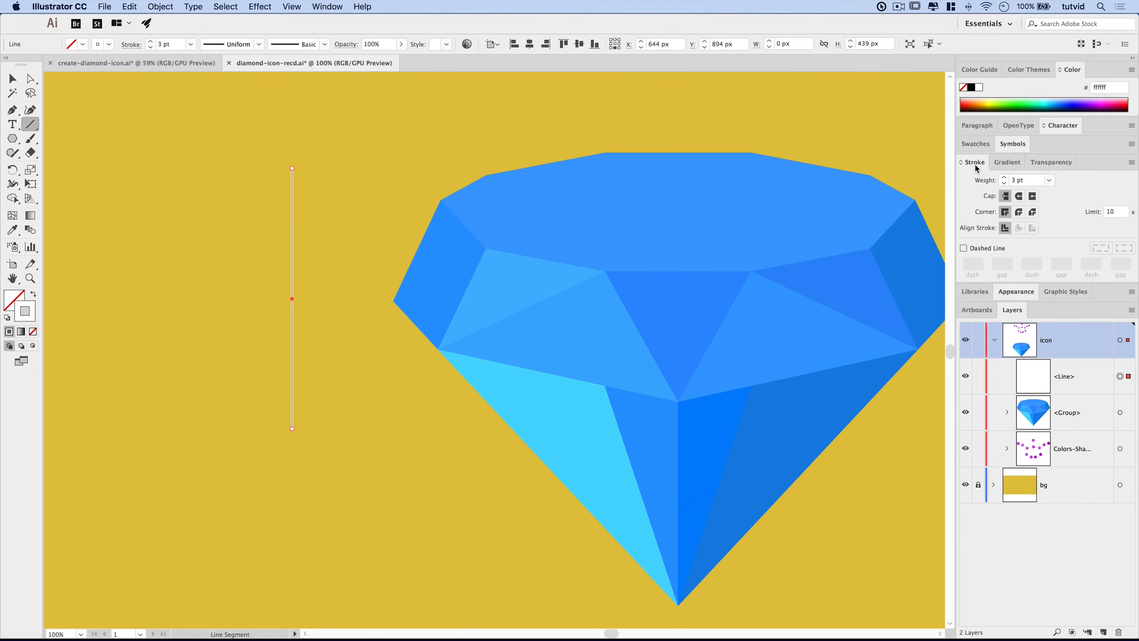
left_click(975, 166)
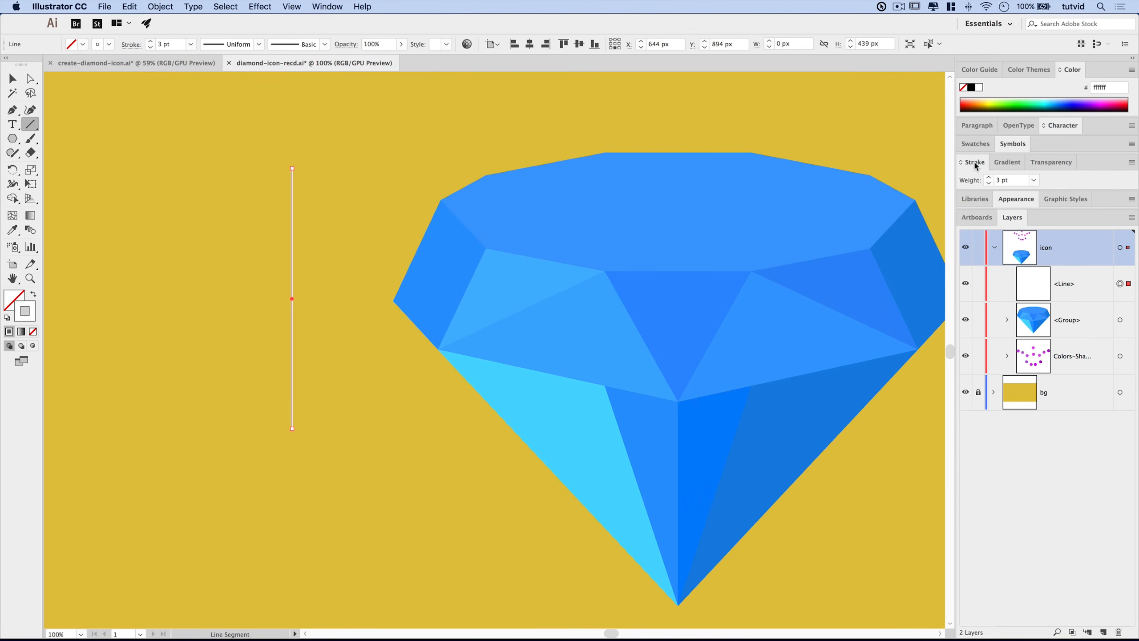
left_click(976, 162)
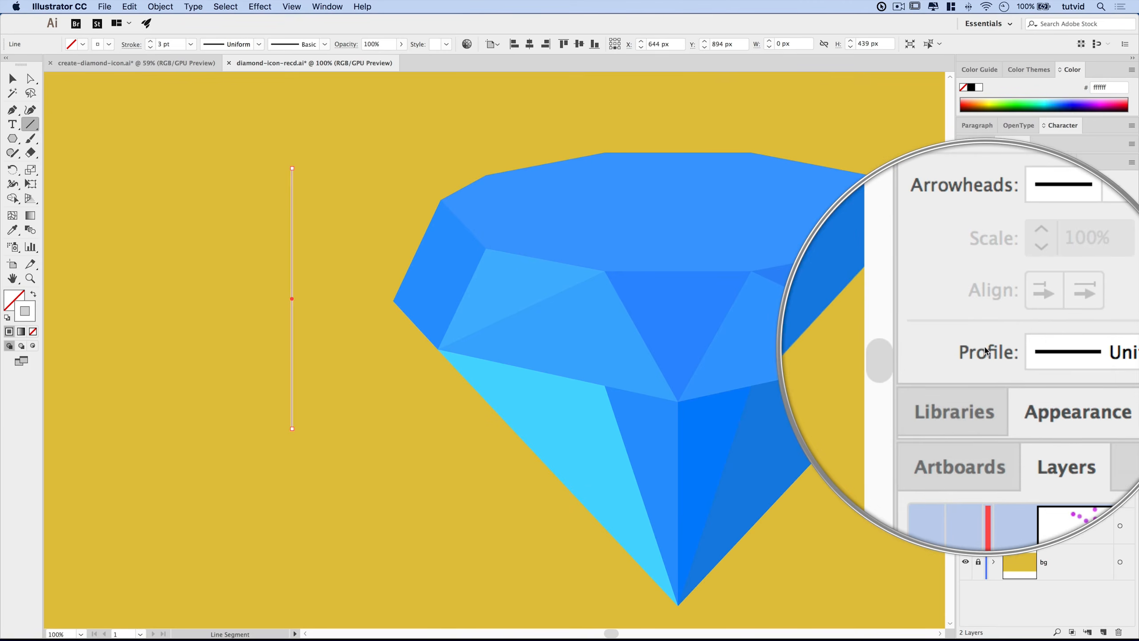
left_click(1040, 349)
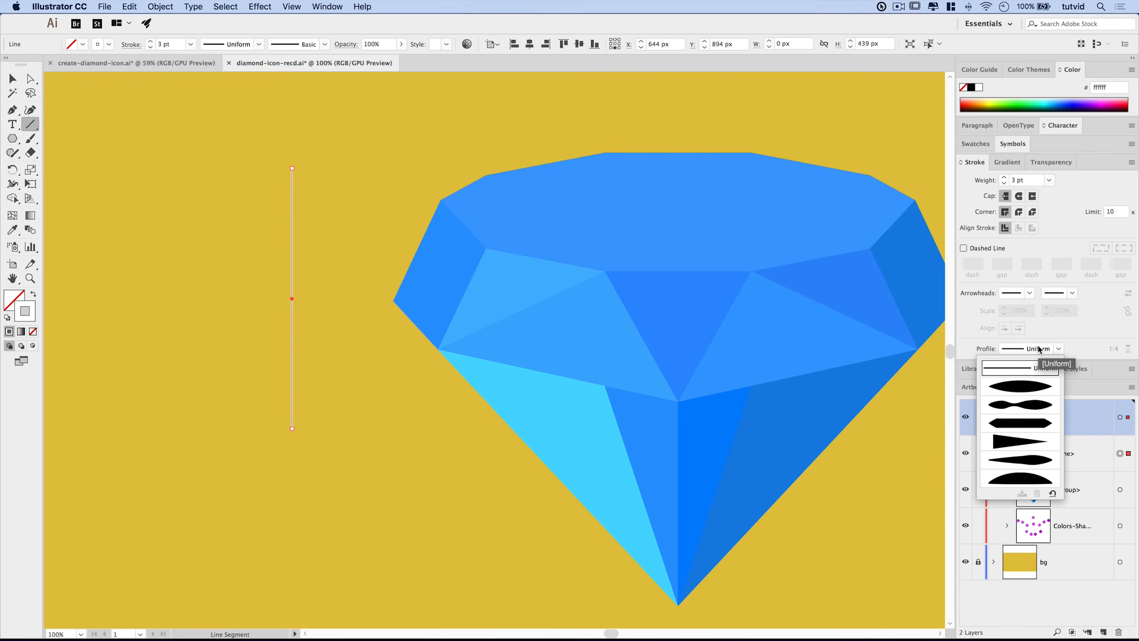
left_click(1033, 462)
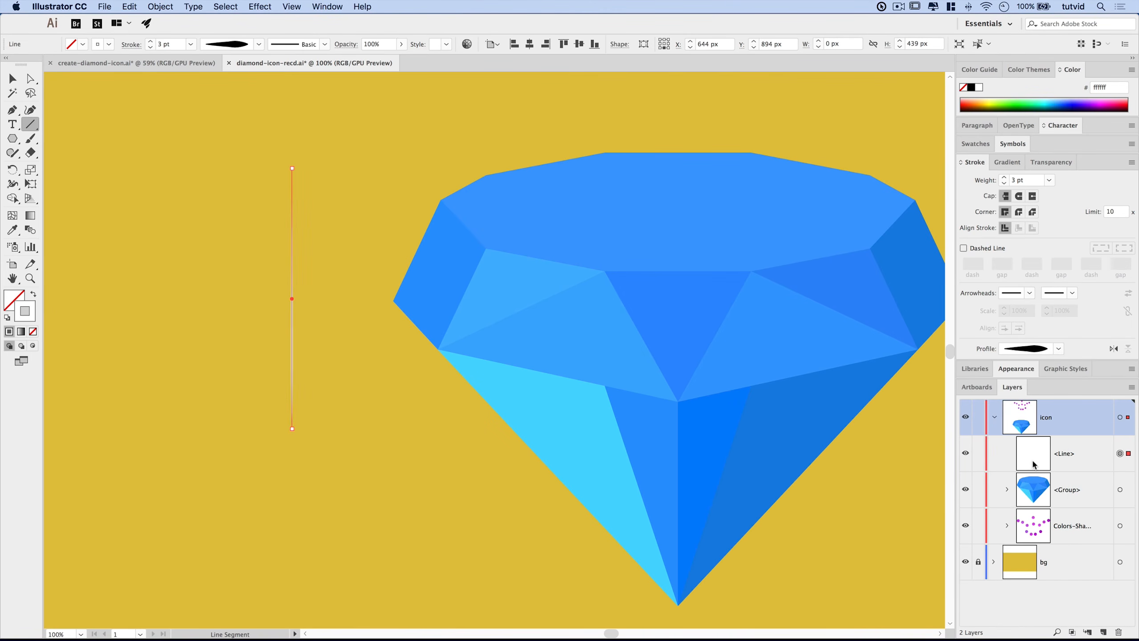
key("v")
left_click(201, 231)
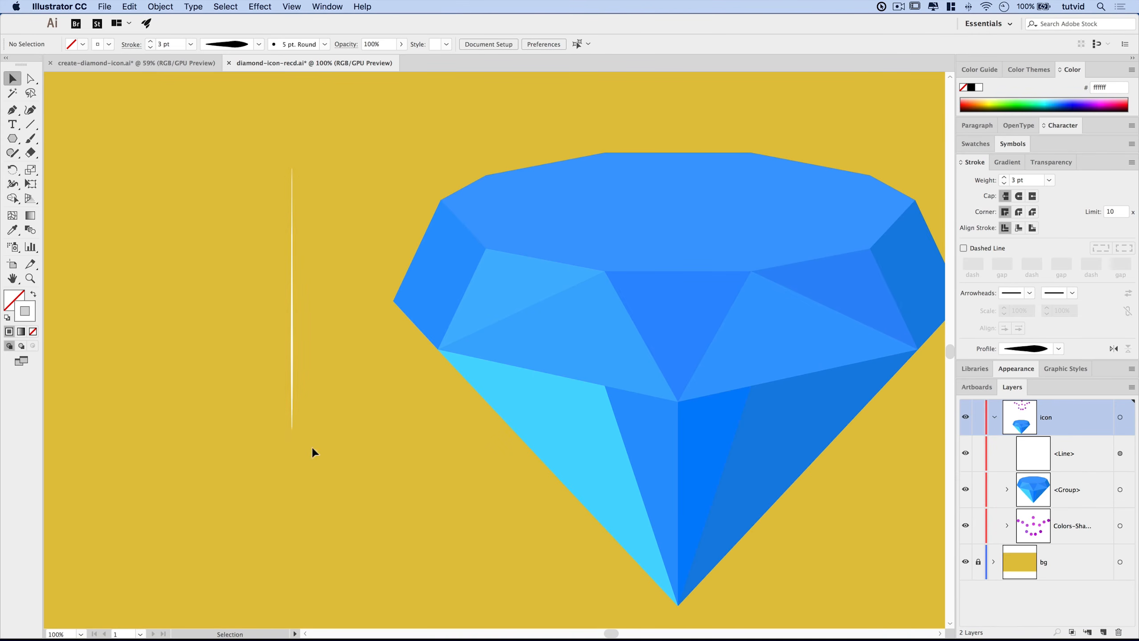
Cut the tapered line, paste it back and place it just outside the diamond's upper-left edge at about X 800, Y 760 px.
left_click(294, 330)
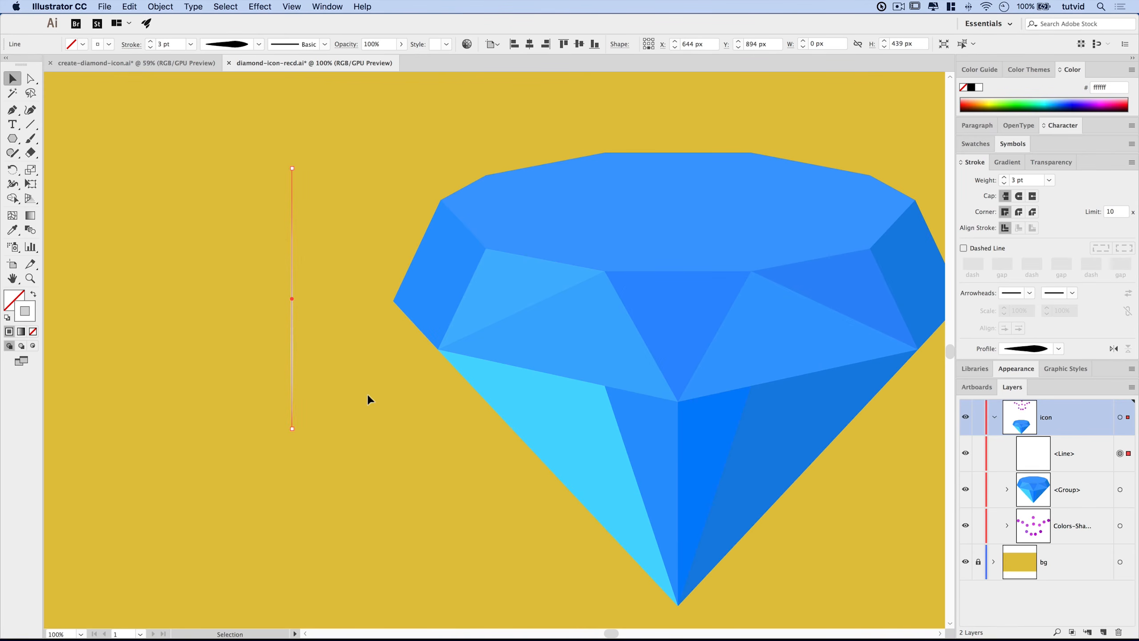
left_click_drag(358, 366, 317, 403)
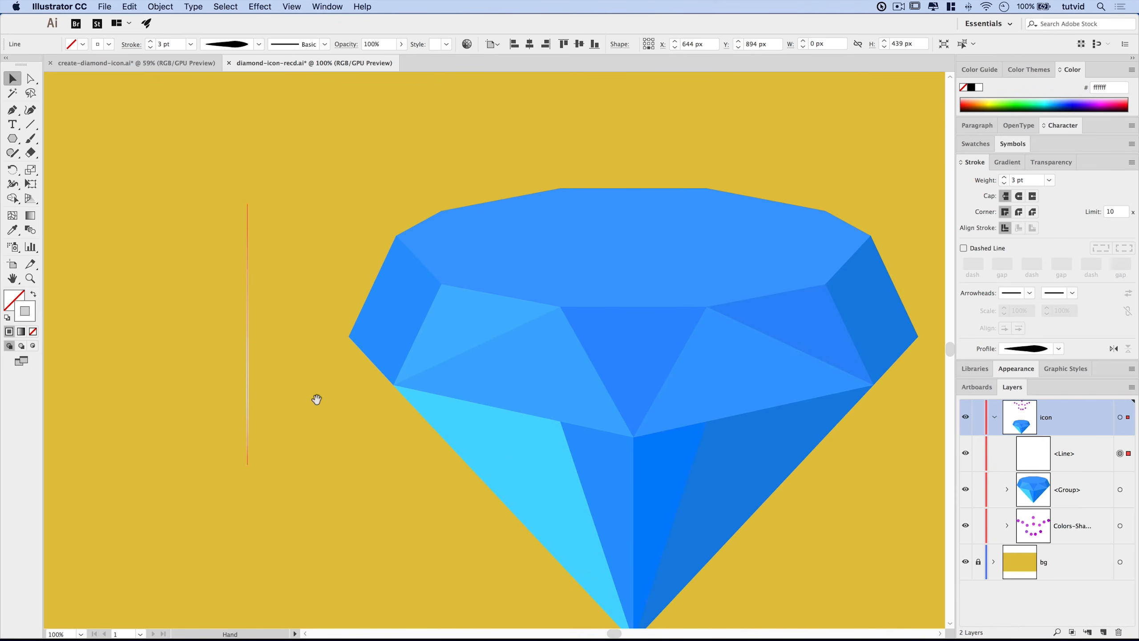
left_click_drag(317, 399, 291, 370)
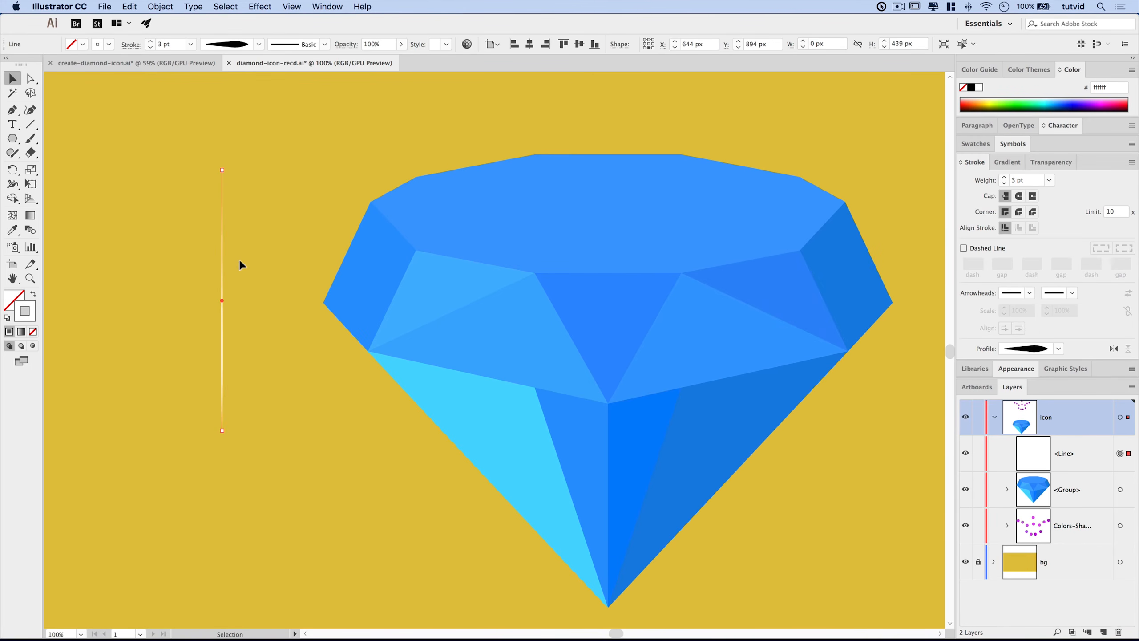
left_click(141, 8)
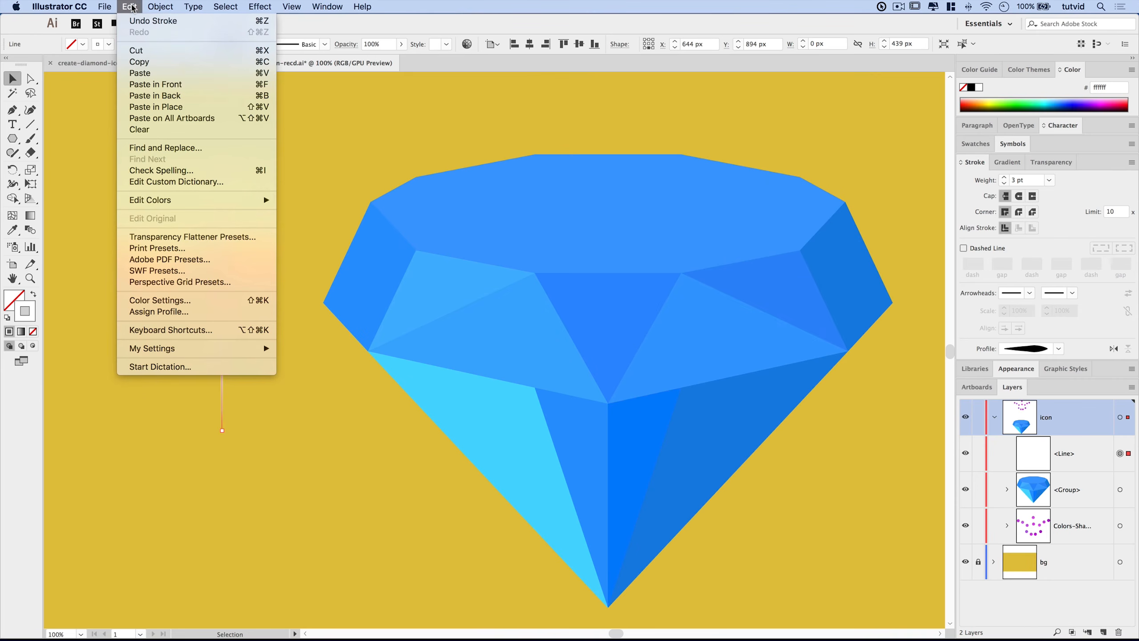
left_click(139, 51)
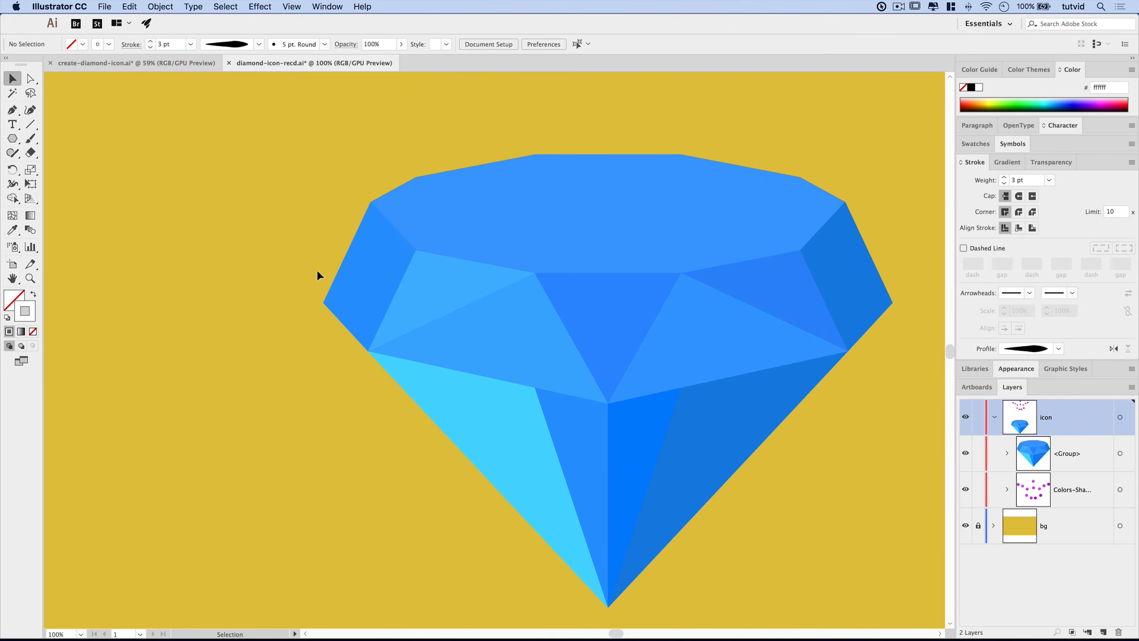
scroll(453, 237, "up", 3)
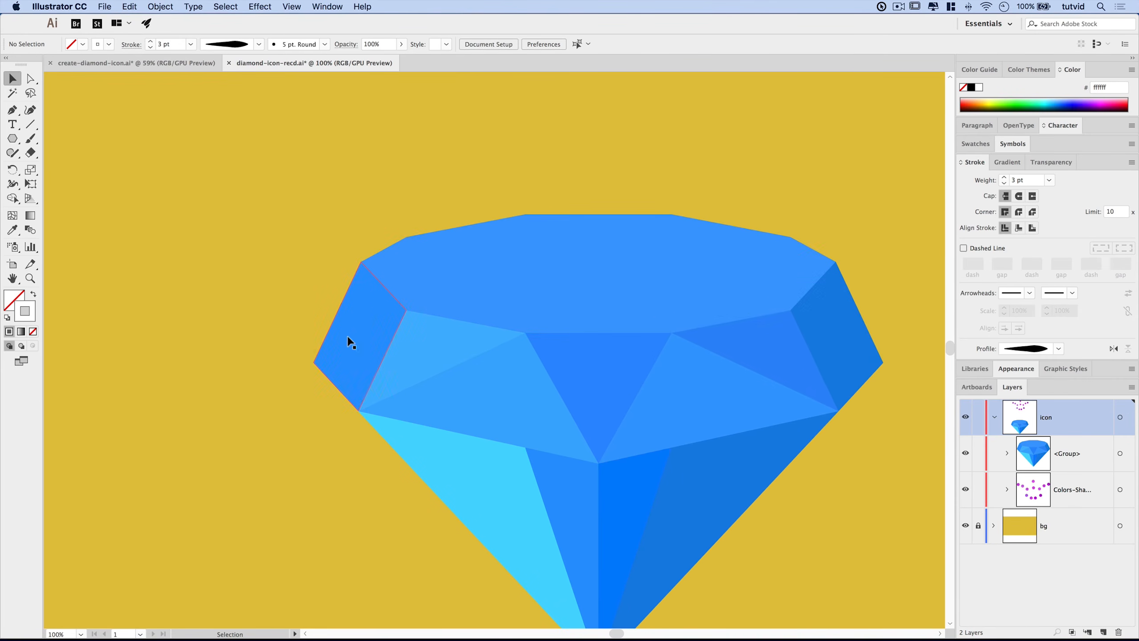
key("super+v")
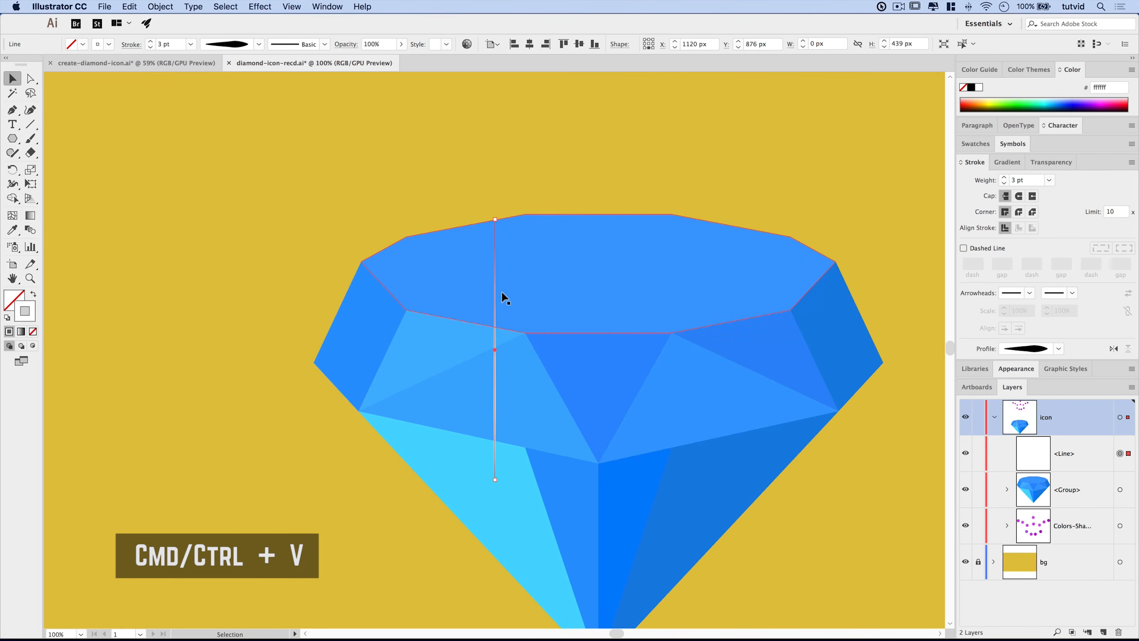
left_click_drag(495, 306, 305, 236)
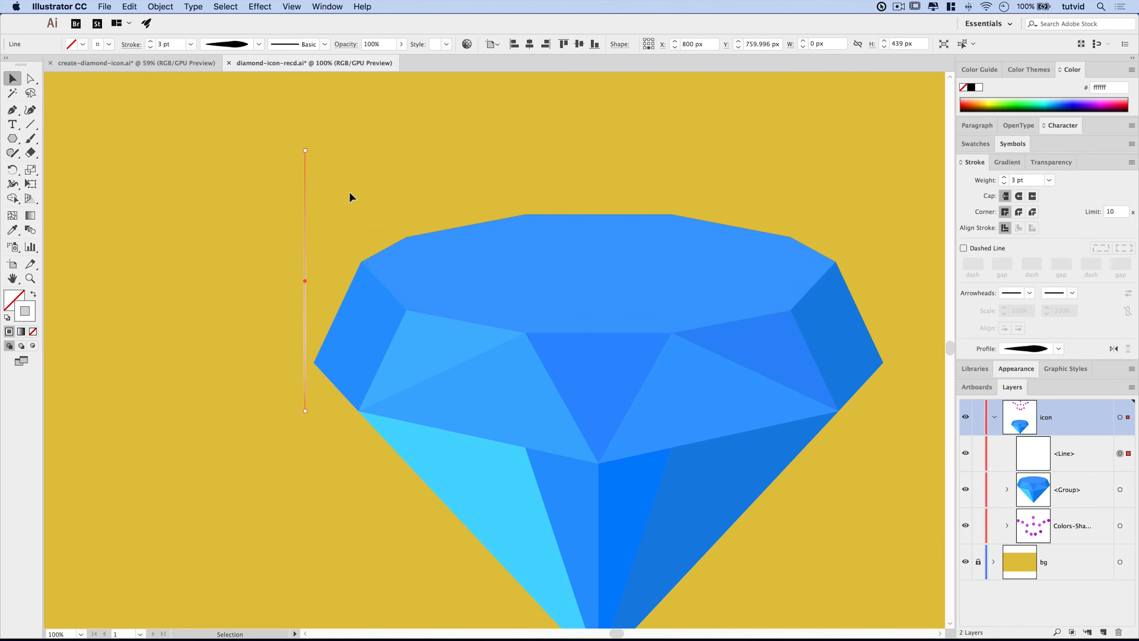
Snap the tapered line's two end points onto the corners of the short slanted edge at the front left of the diamond's top face.
left_click(30, 78)
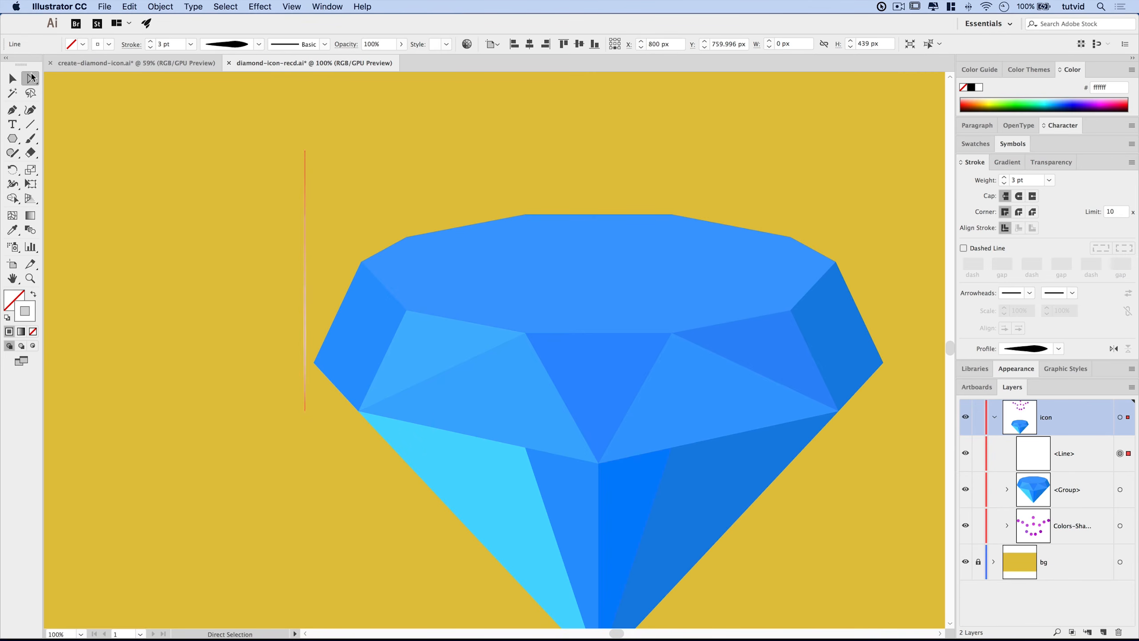
left_click(357, 176)
left_click(303, 153)
left_click(392, 219)
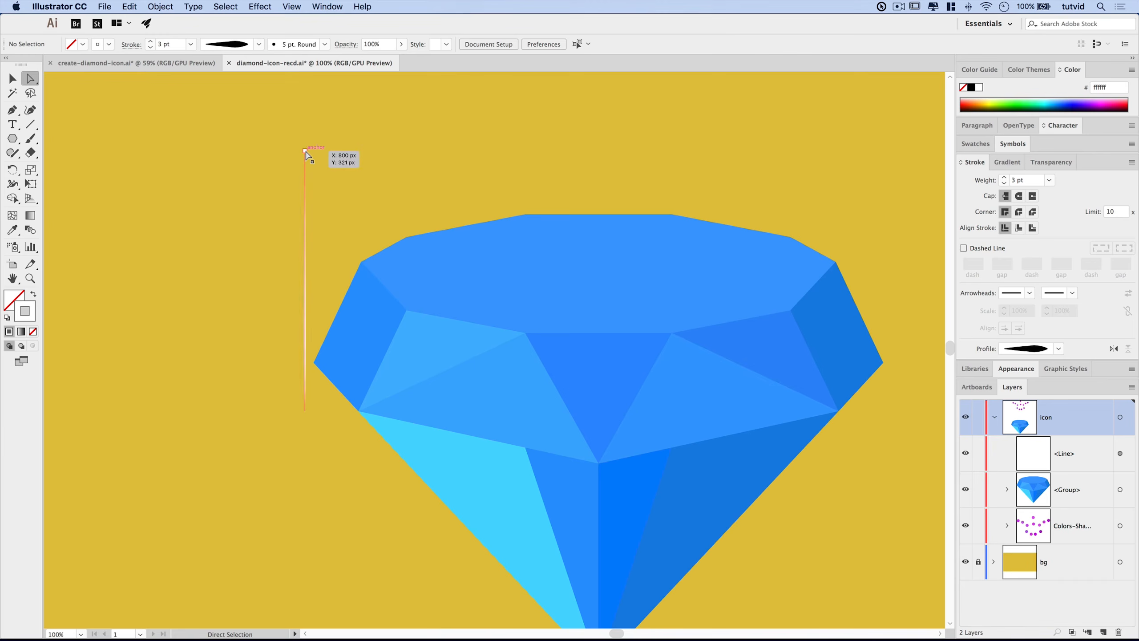
left_click(291, 6)
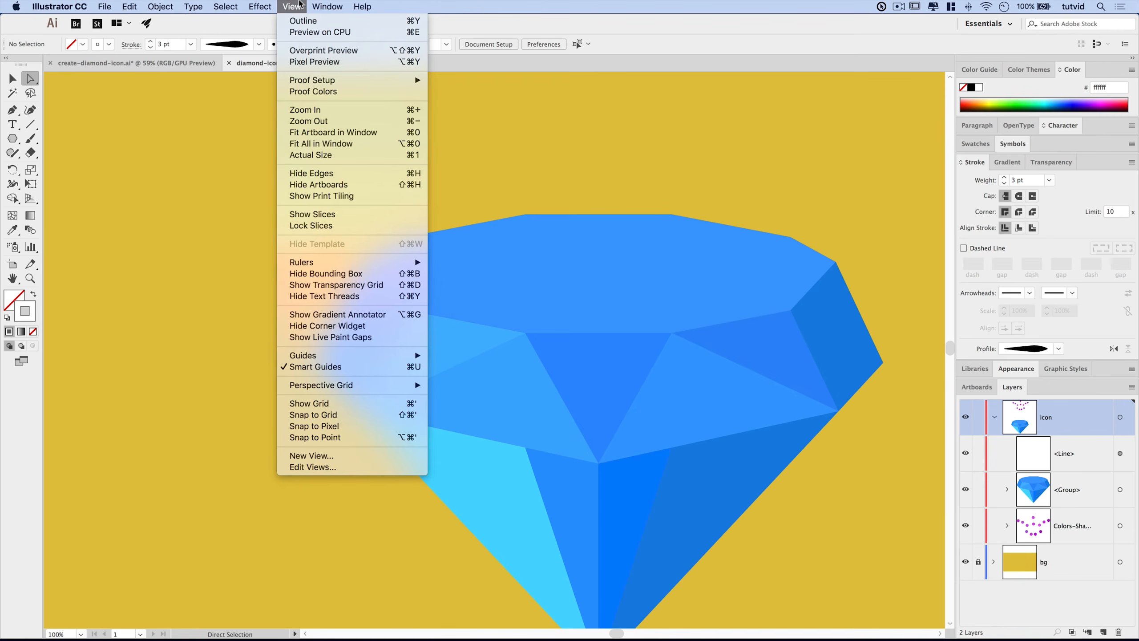
key("Escape")
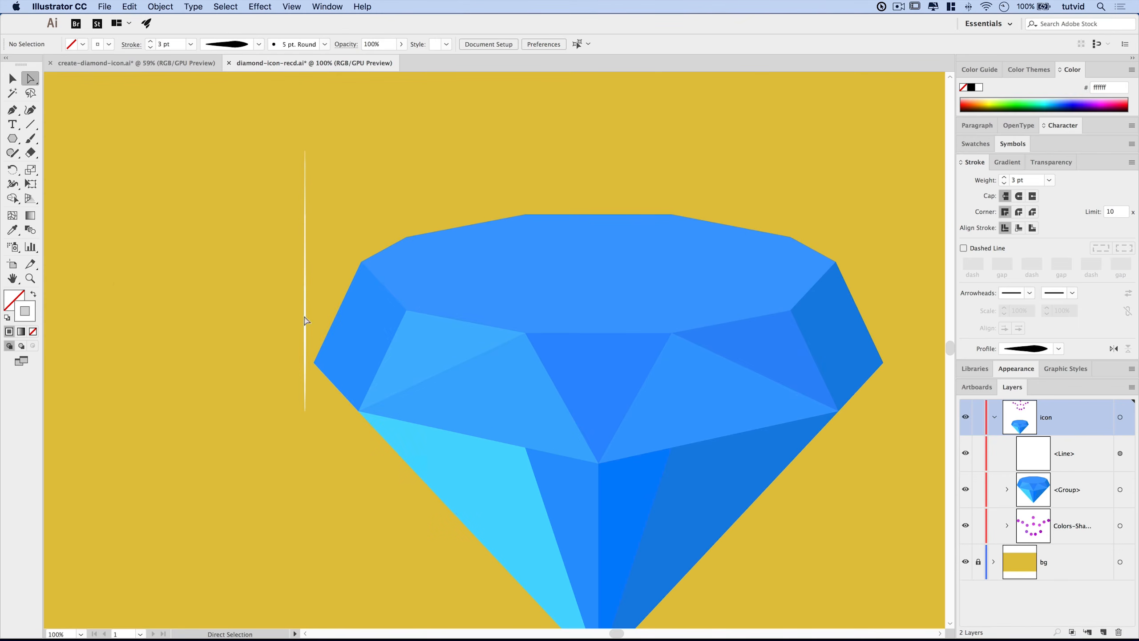
left_click_drag(305, 151, 362, 265)
left_click_drag(306, 411, 406, 311)
Flip the width profile of the line on the top face's front-left edge along its length, and deselect.
left_click(234, 314)
left_click(393, 298)
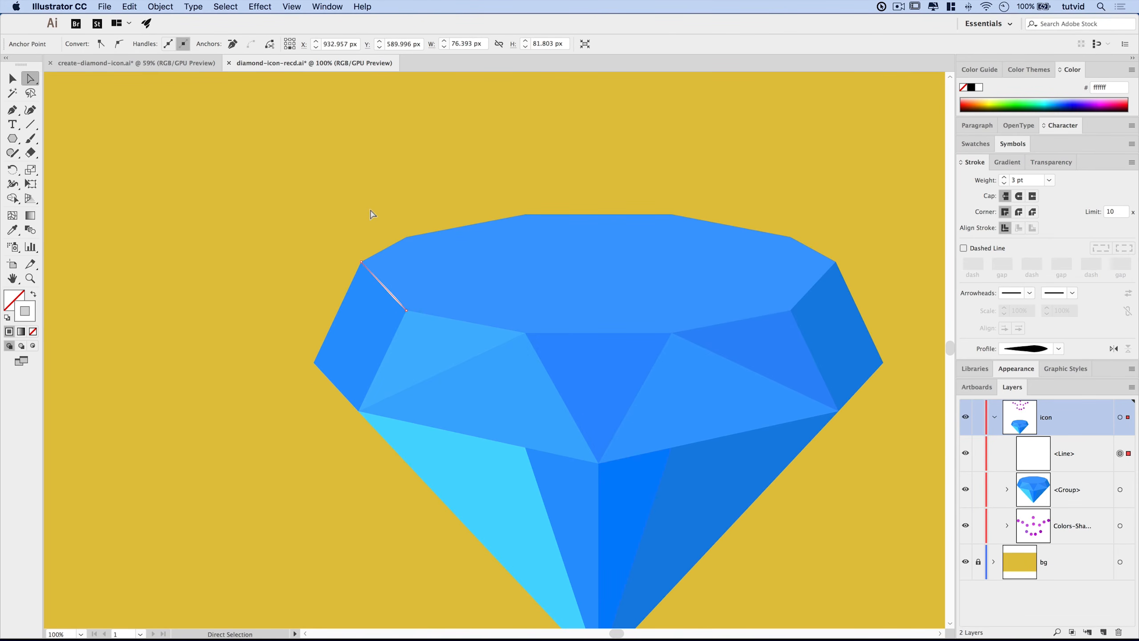
left_click(1114, 349)
left_click(268, 250)
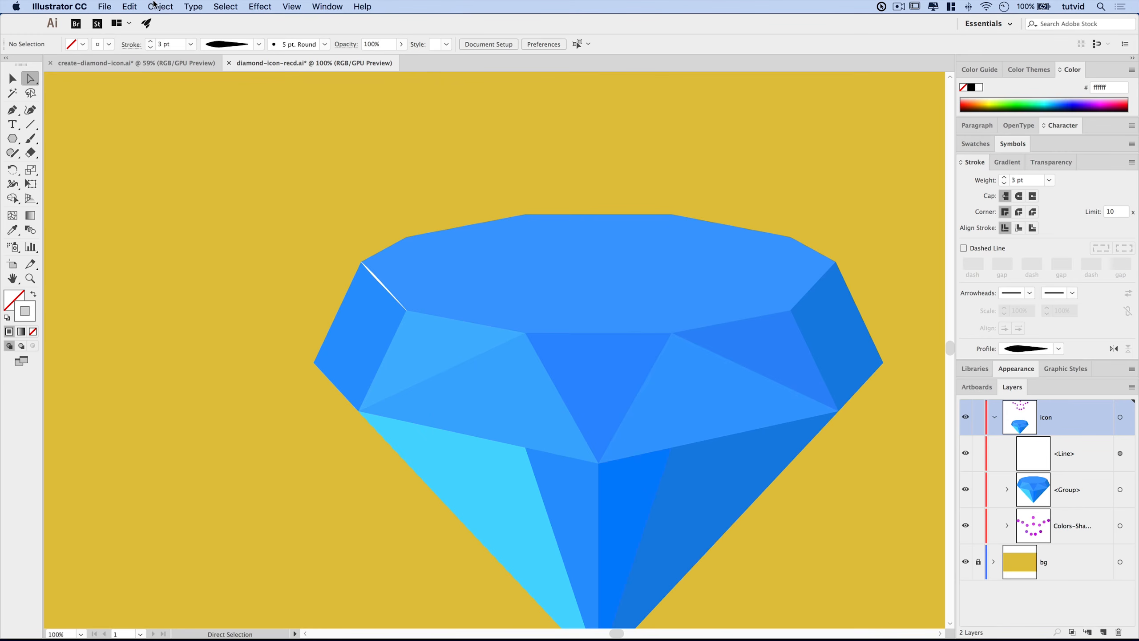
Paste another copy of the tapered line and snap its ends to the adjoining front edge of the top face.
left_click(135, 8)
left_click(144, 71)
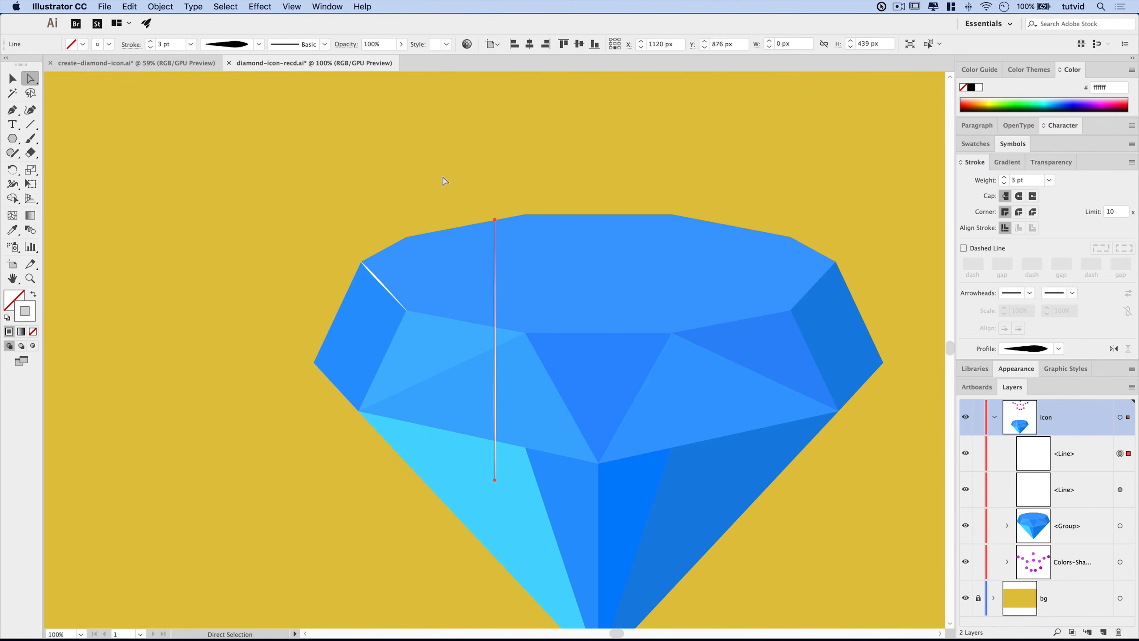
left_click(446, 182)
left_click_drag(484, 223, 406, 310)
left_click_drag(491, 469, 524, 333)
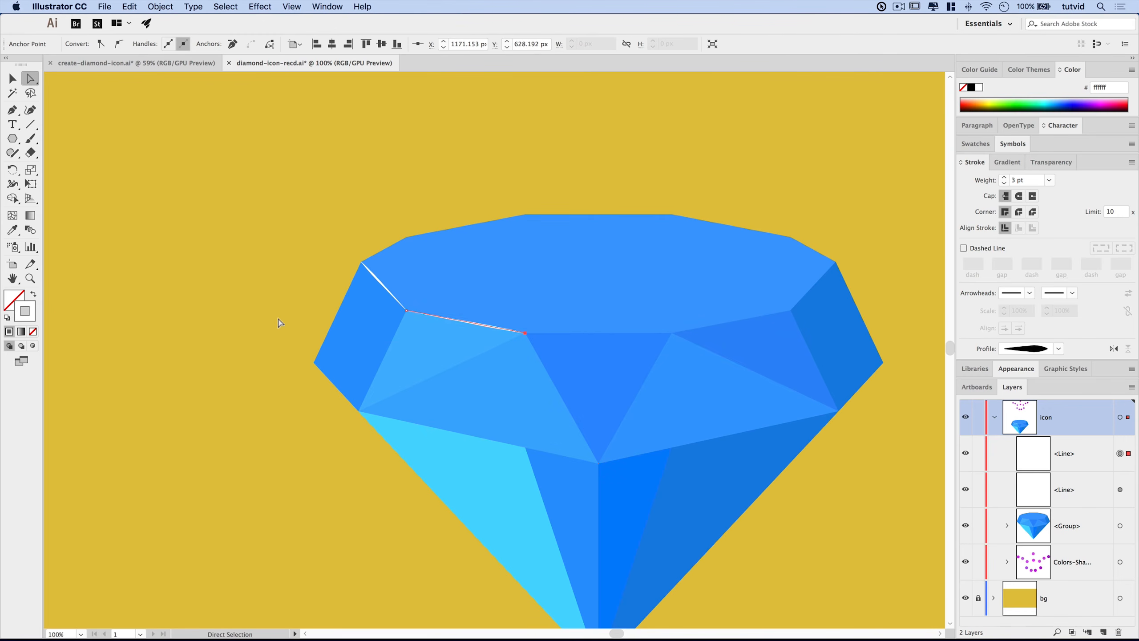
Flip the width profile of the second highlight line along its length and deselect.
left_click(275, 285)
left_click(502, 326)
left_click(1115, 351)
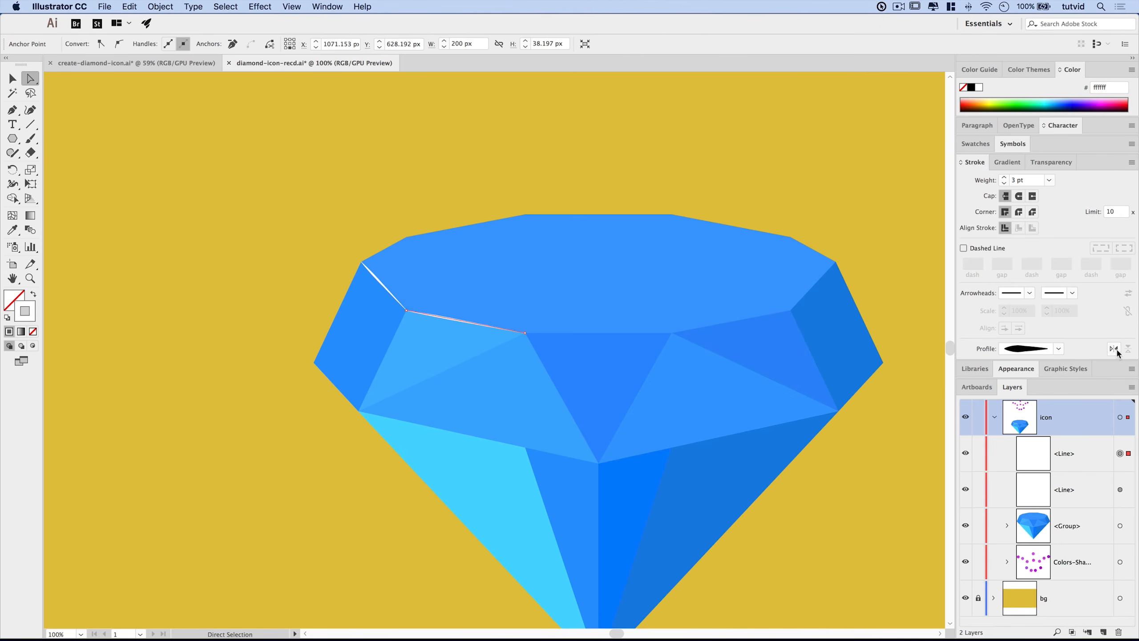
left_click(353, 173)
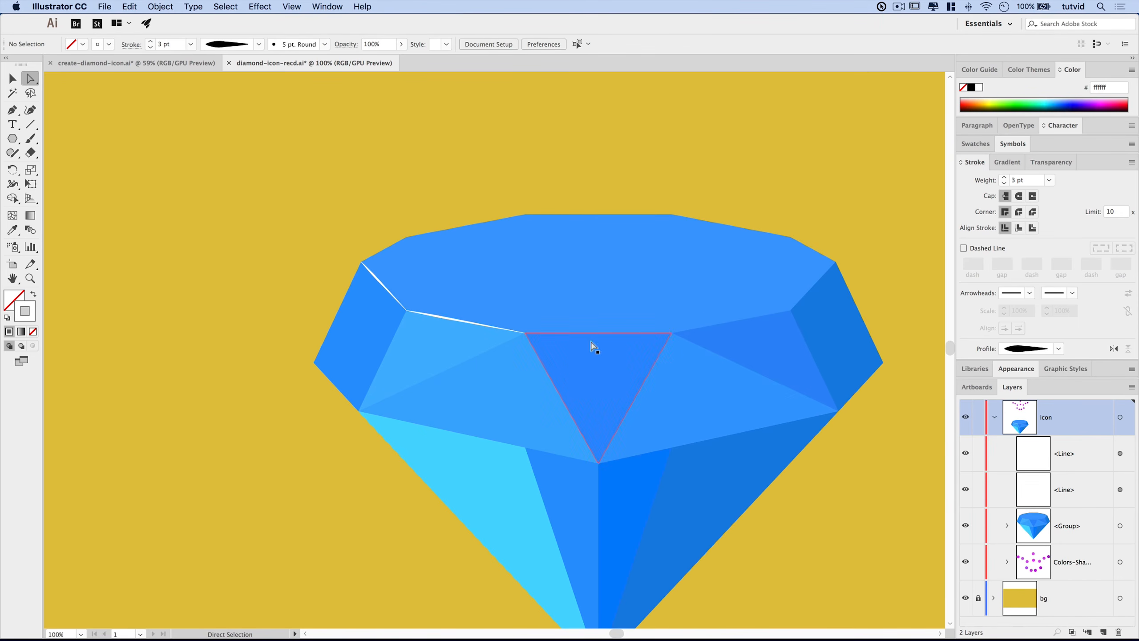
Place copies of the tapered line along all the remaining inner facet edges of the diamond and deselect.
key("space")
left_click_drag(693, 354, 633, 321)
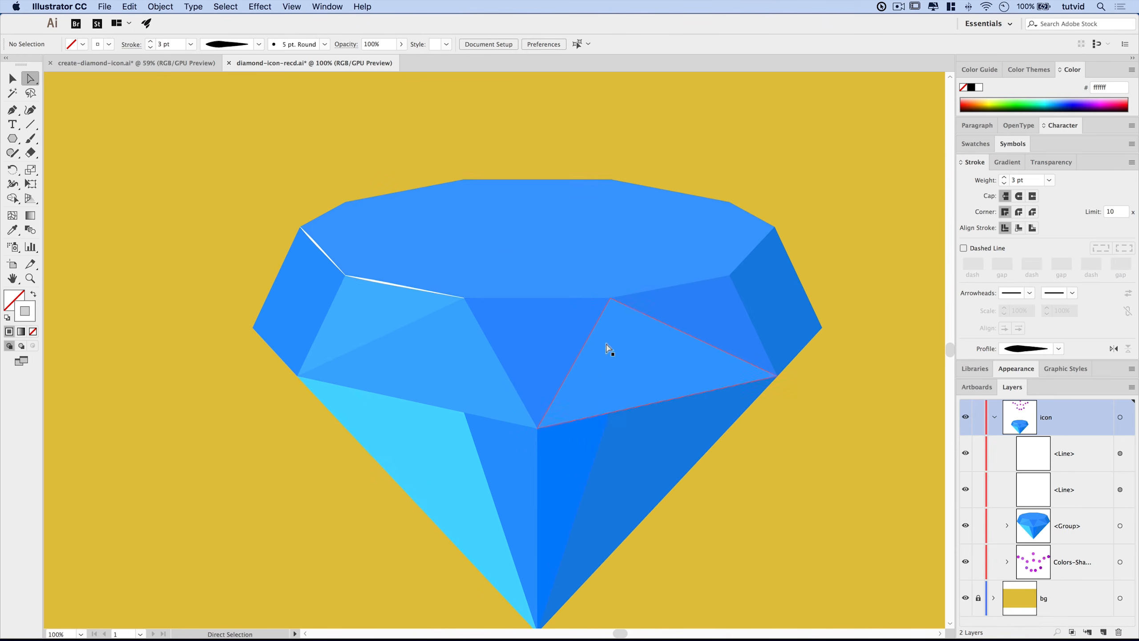
left_click_drag(387, 288, 751, 355)
left_click_drag(439, 276, 257, 364)
left_click_drag(320, 254, 272, 354)
left_click_drag(702, 243, 511, 610)
left_click_drag(552, 422, 580, 377)
key("super+shift+a")
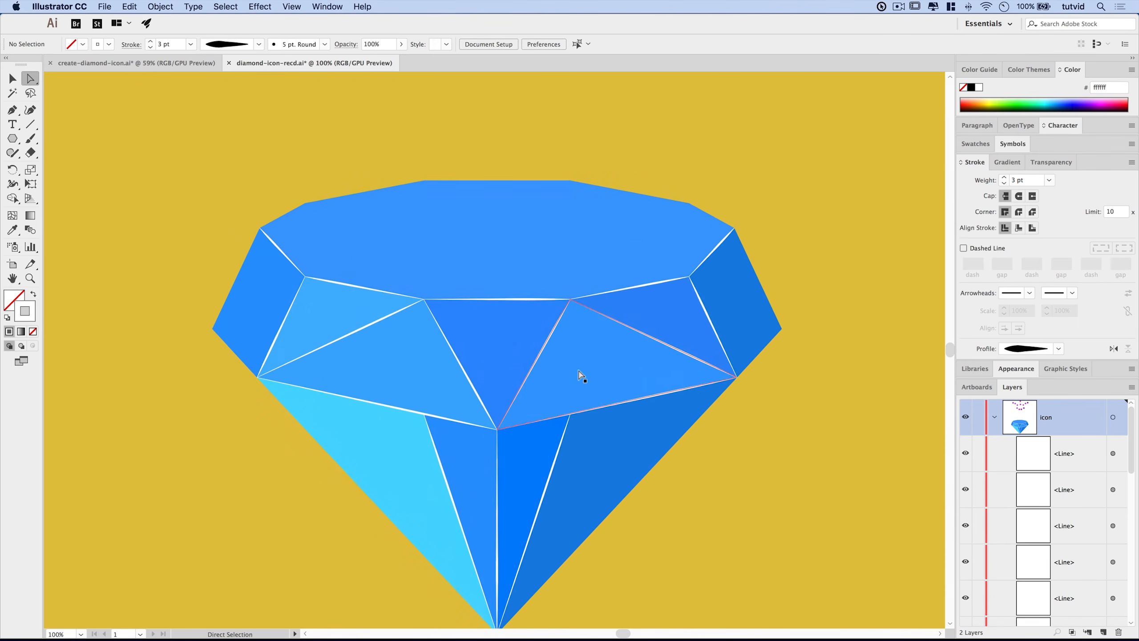
Collapse the stroke options and lock the diamond's facet group below the highlight lines.
key("super+minus")
key("super+minus")
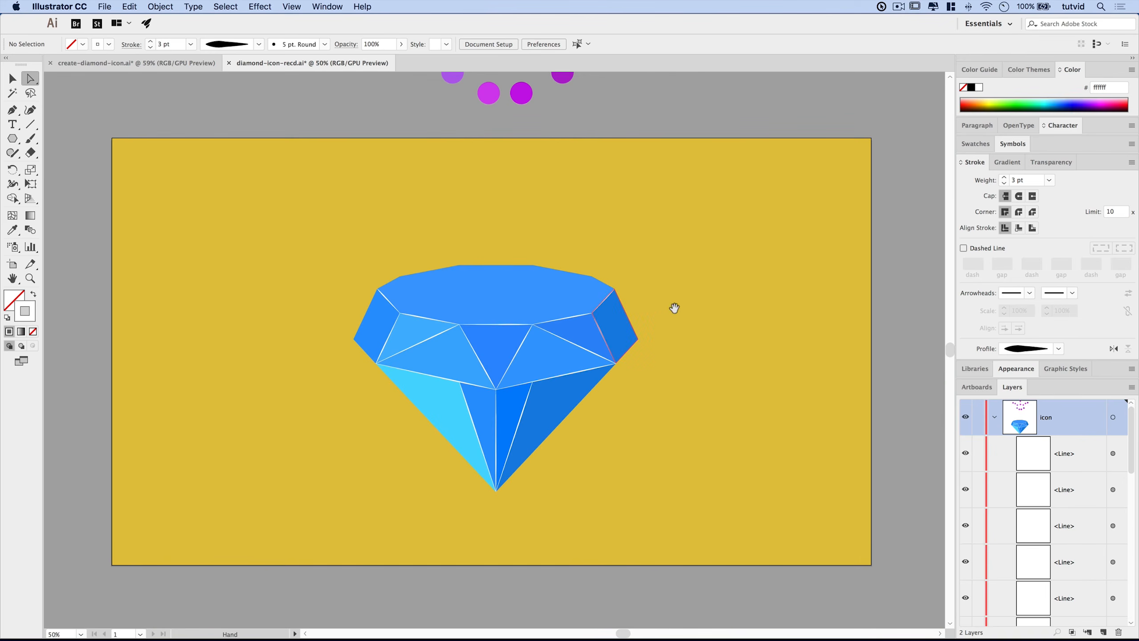
left_click_drag(674, 308, 668, 295)
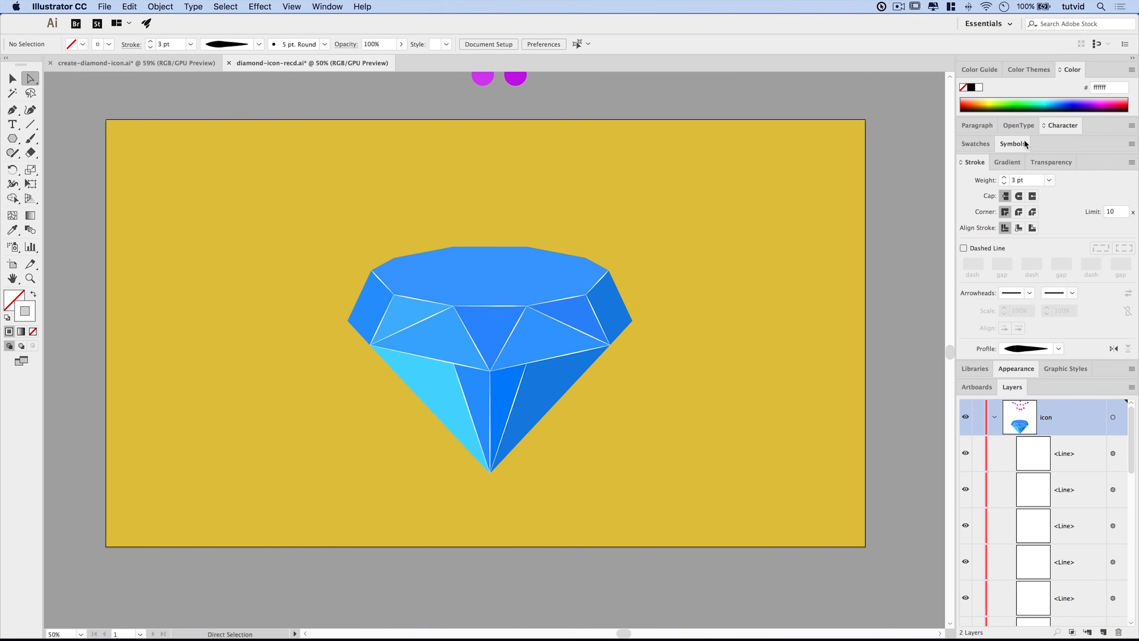
left_click(972, 169)
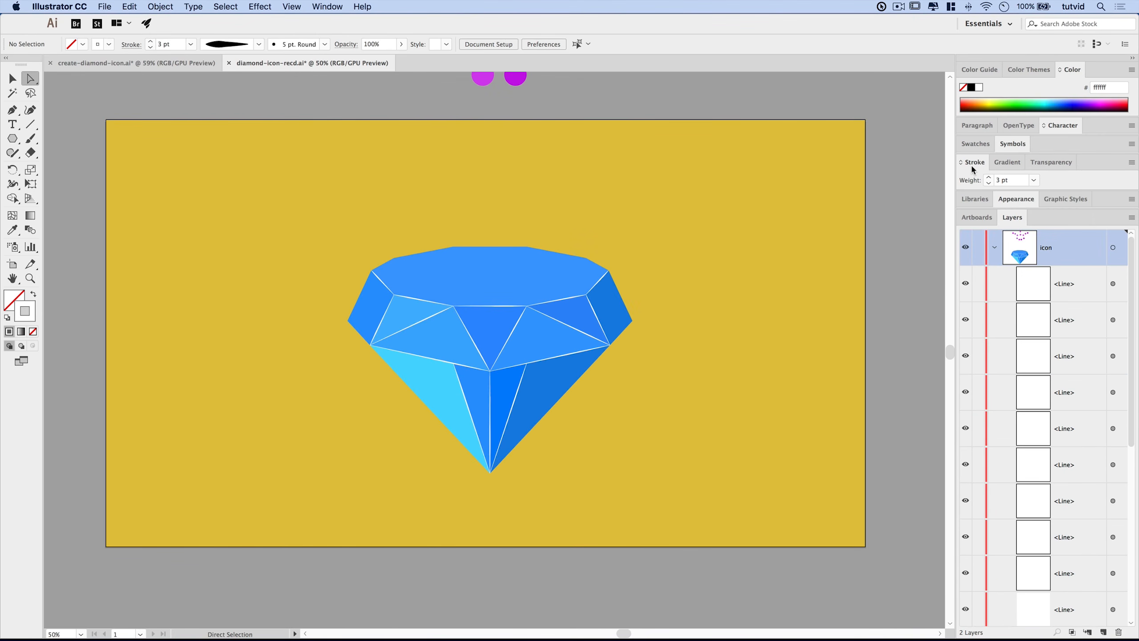
left_click(972, 169)
scroll(1060, 448, "down", 5)
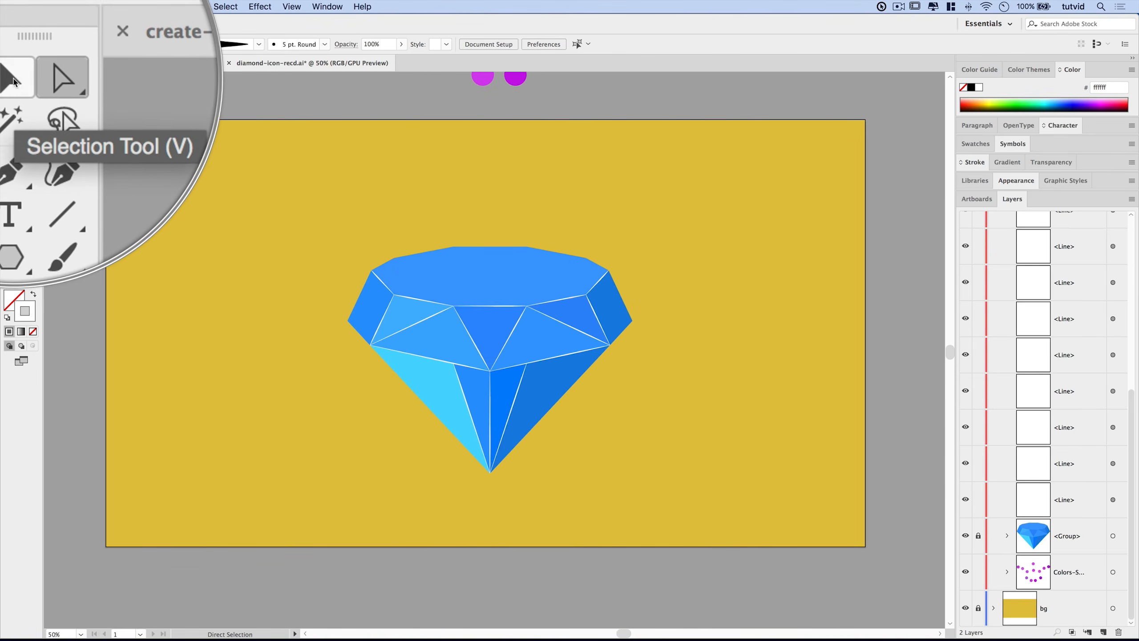
Select all the tapered lines, group them and name the group "highlights".
left_click(12, 78)
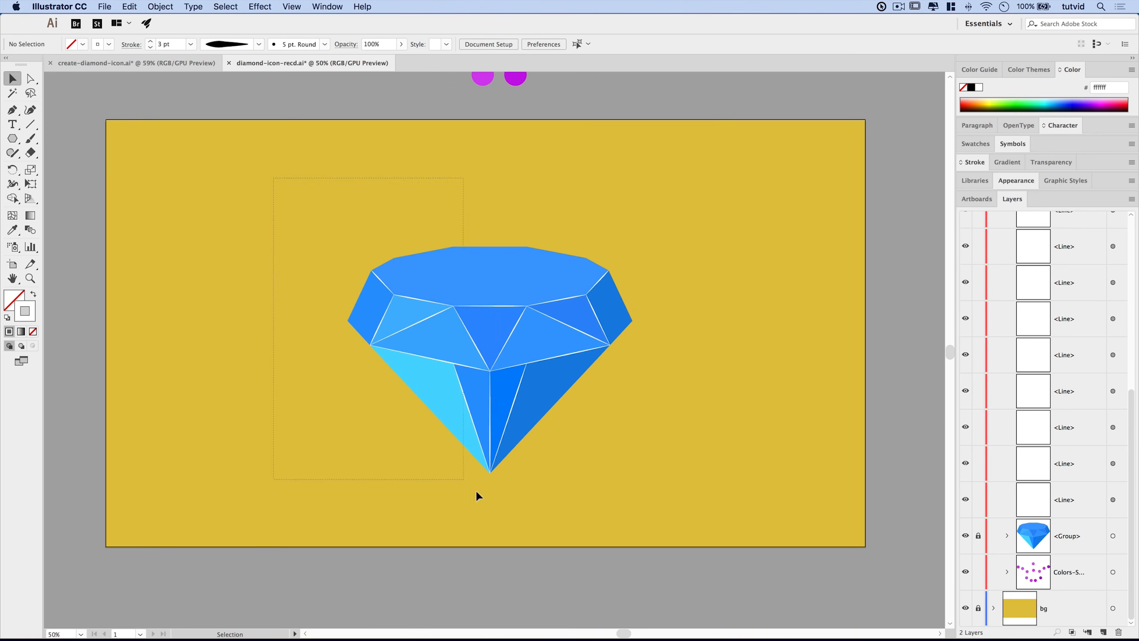
key("super+a")
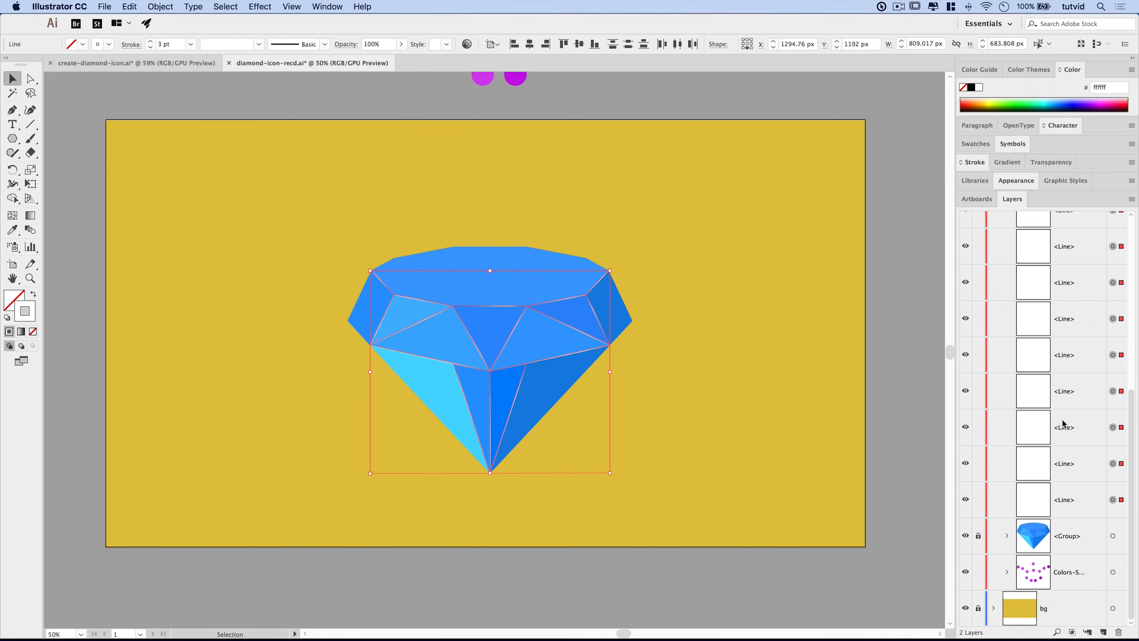
scroll(1066, 418, "up", 10)
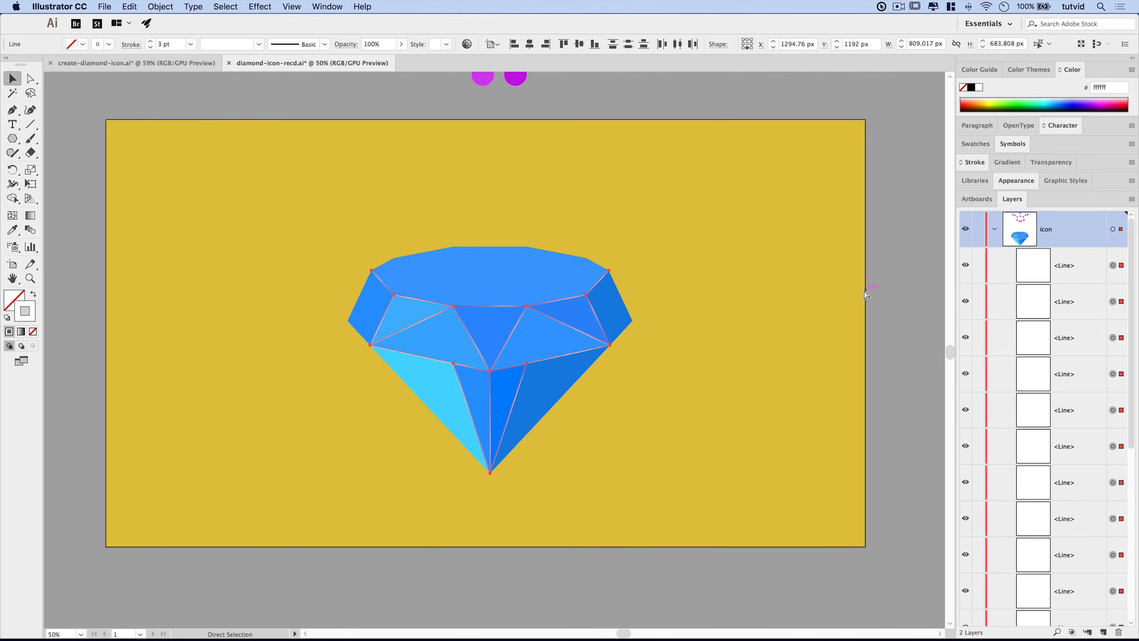
key("super+g")
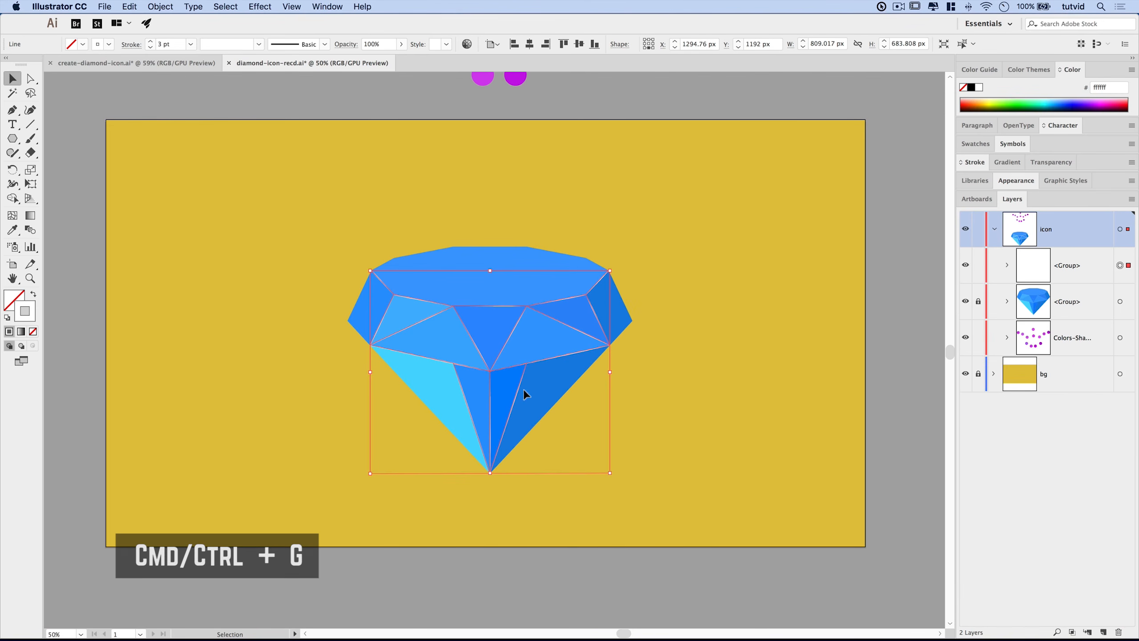
double_click(1069, 267)
type("highlights")
key("Return")
Set the highlights group's blending mode to Overlay and toggle its visibility to compare the diamond with and without it.
left_click(1051, 162)
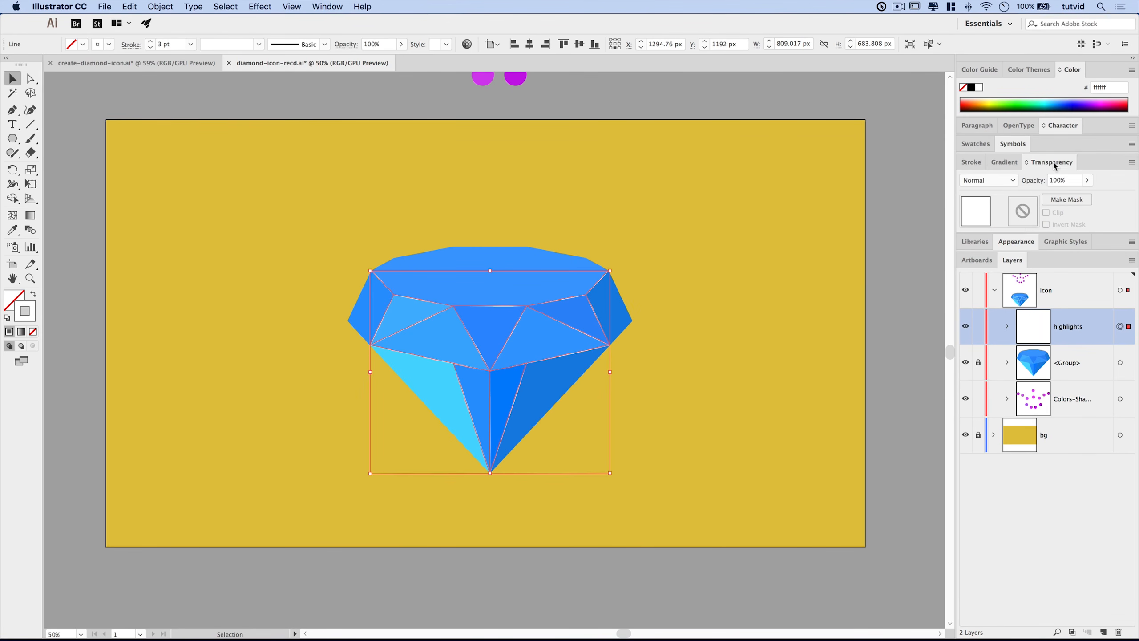
left_click(1009, 182)
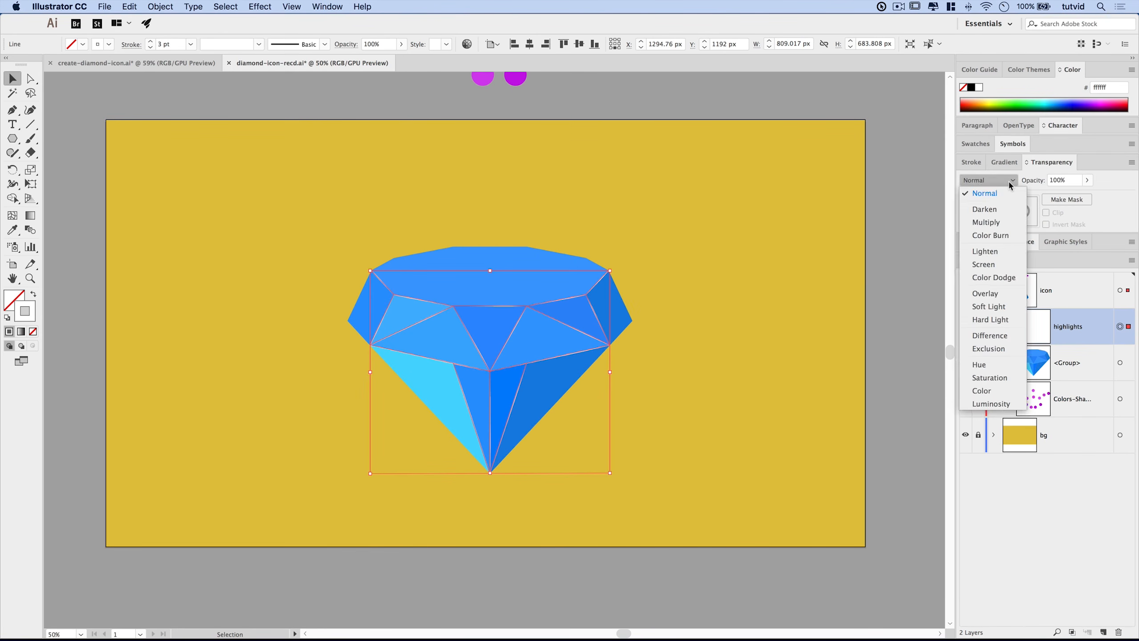
left_click(990, 265)
left_click(760, 355)
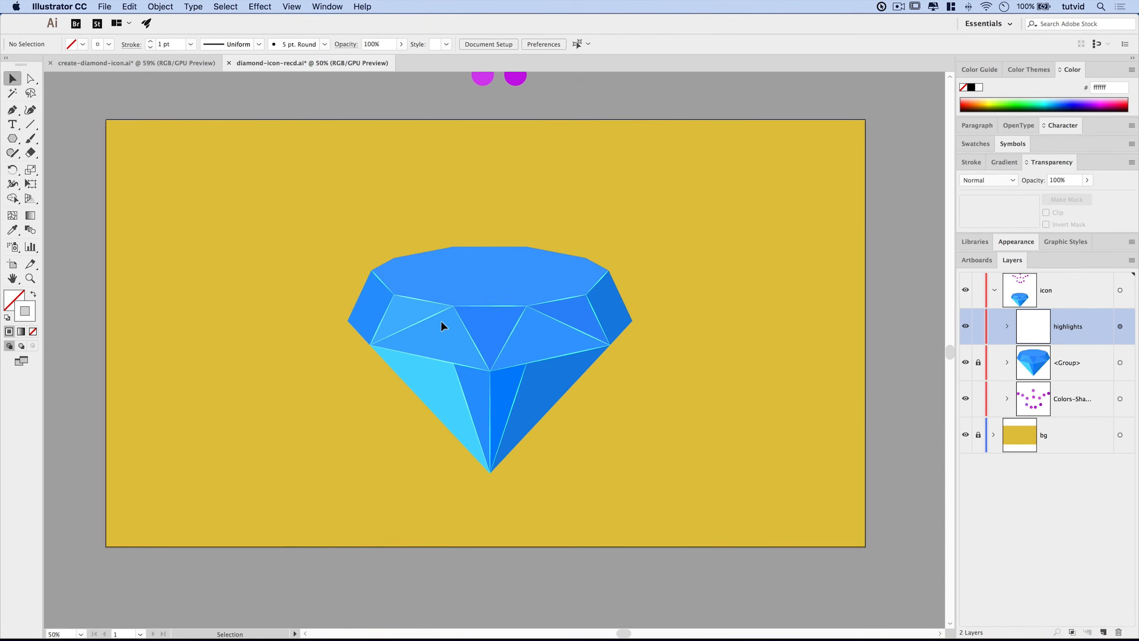
left_click(967, 328)
left_click(966, 328)
left_click(967, 328)
left_click(967, 327)
Set the highlights group's blending mode to Color Dodge.
left_click(1120, 326)
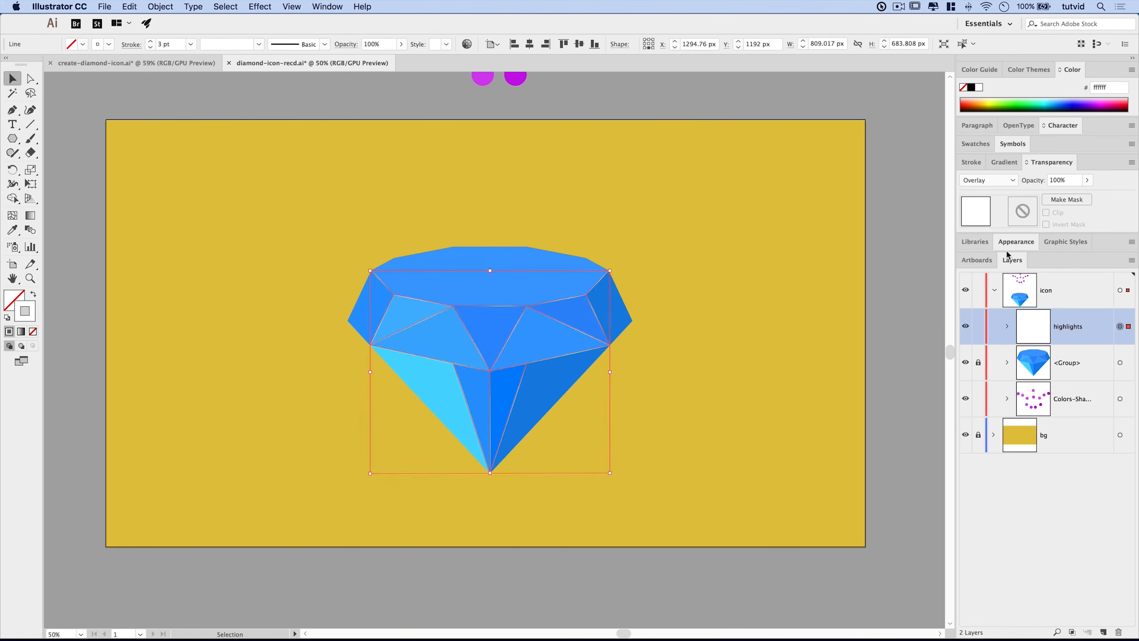
left_click(991, 179)
left_click(978, 278)
Try a muted blue stroke colour, 789bc1, on the highlights group and deselect.
double_click(33, 319)
left_click(583, 265)
left_click(468, 239)
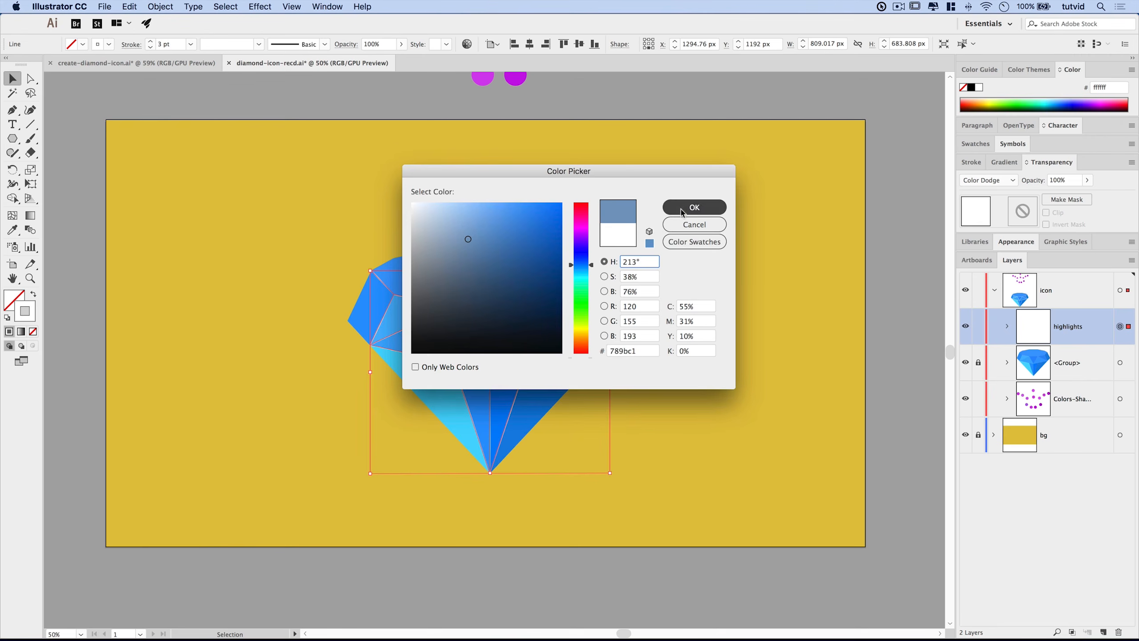
left_click(682, 207)
left_click(682, 335)
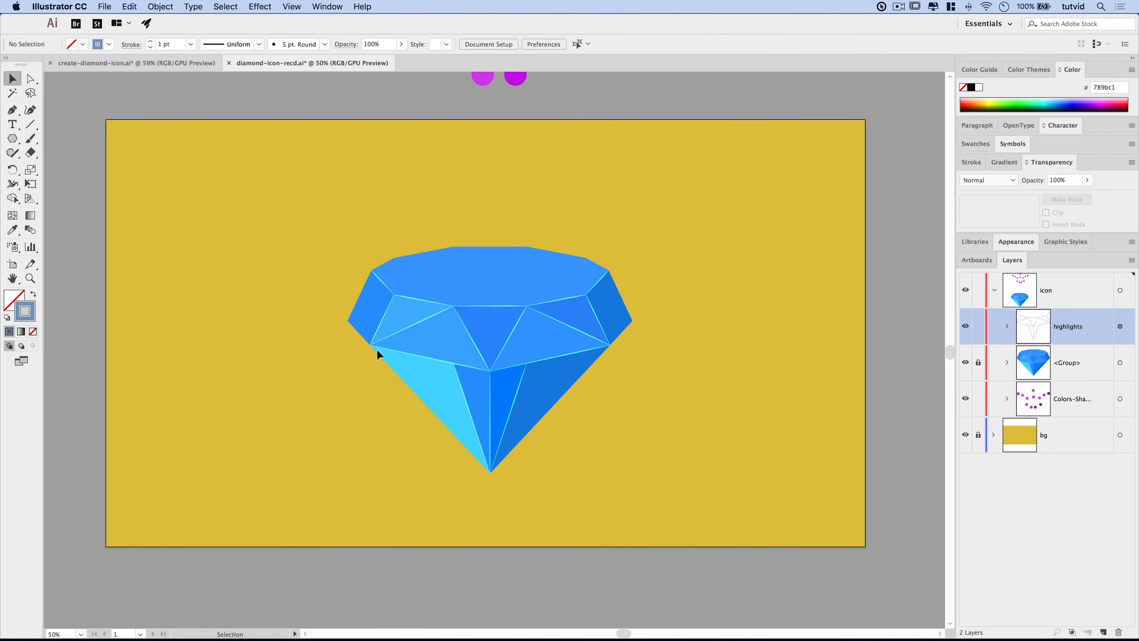
Try a light yellow stroke colour, dbdb72, on the highlights group and deselect.
left_click(1120, 327)
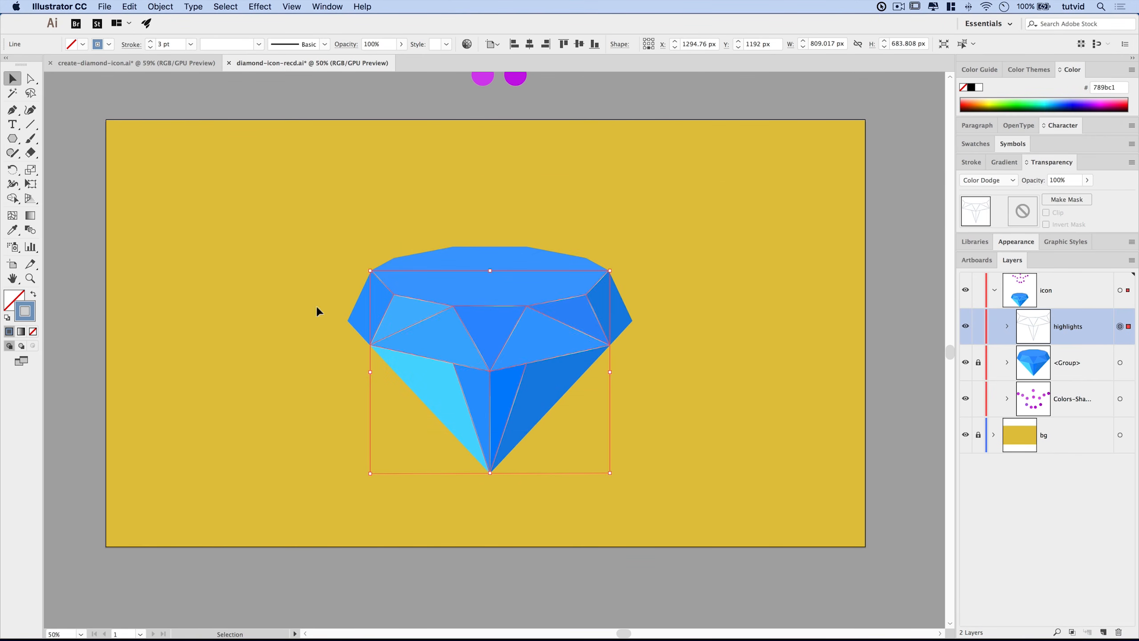
double_click(35, 313)
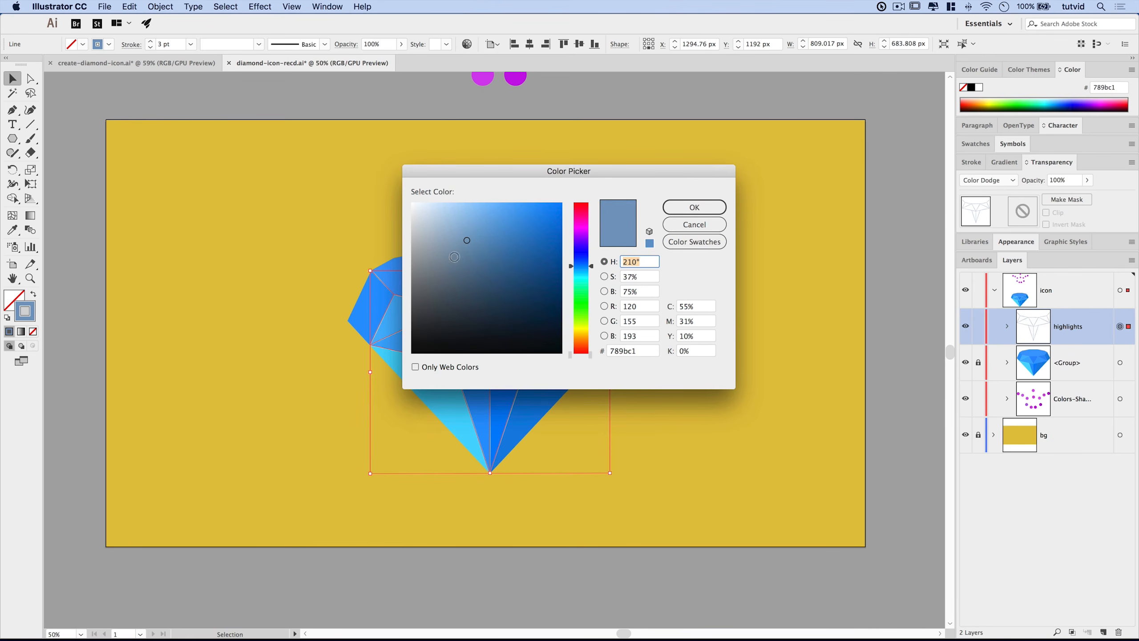
left_click(583, 329)
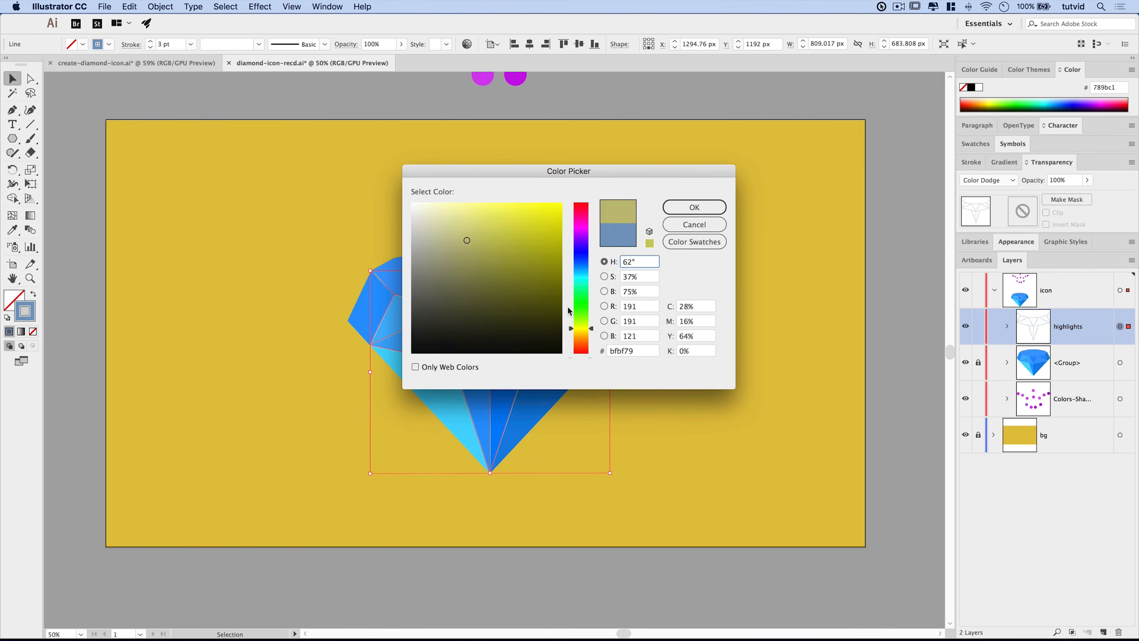
left_click(483, 223)
left_click(692, 210)
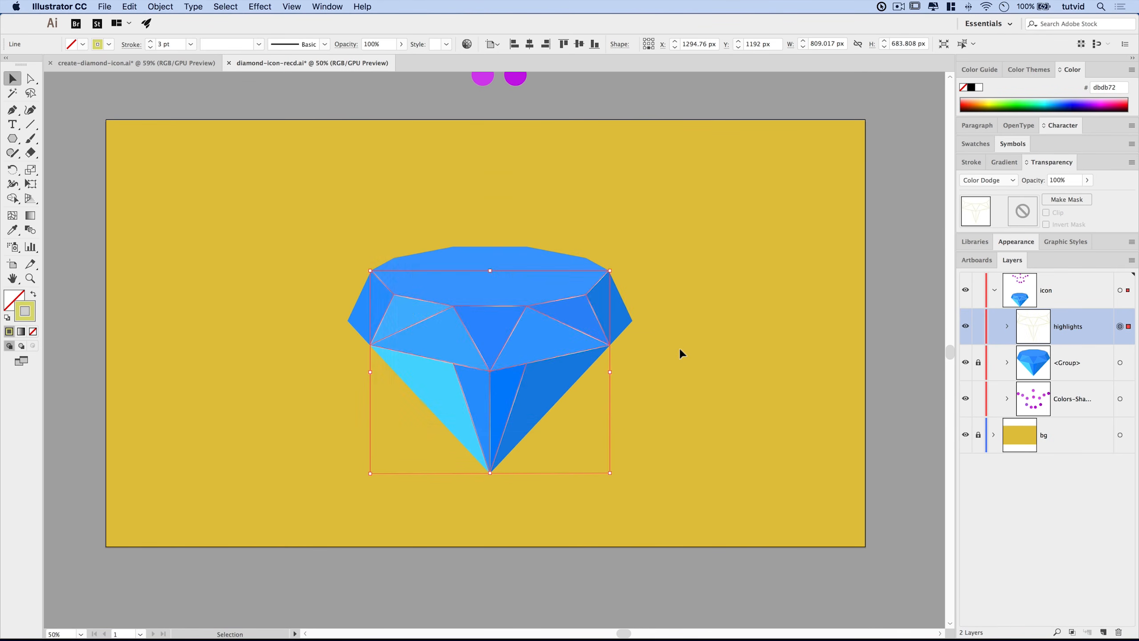
left_click(680, 353)
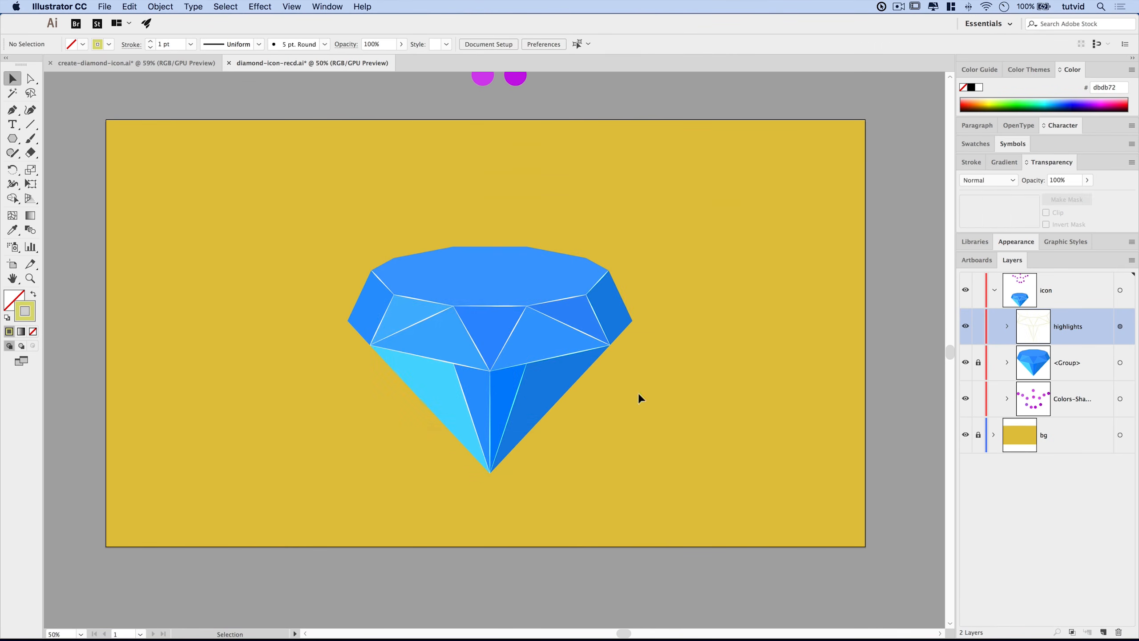
Darken the highlights group's stroke colour to olive 939141 and deselect.
left_click(1120, 328)
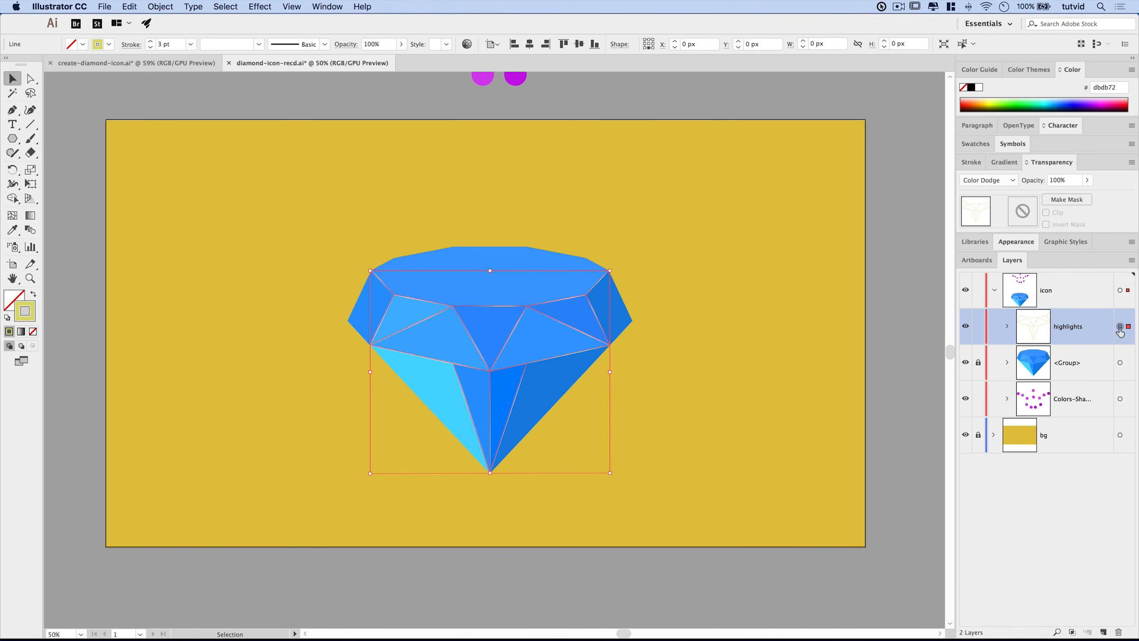
double_click(29, 317)
left_click_drag(478, 257, 496, 266)
left_click(694, 206)
left_click(660, 355)
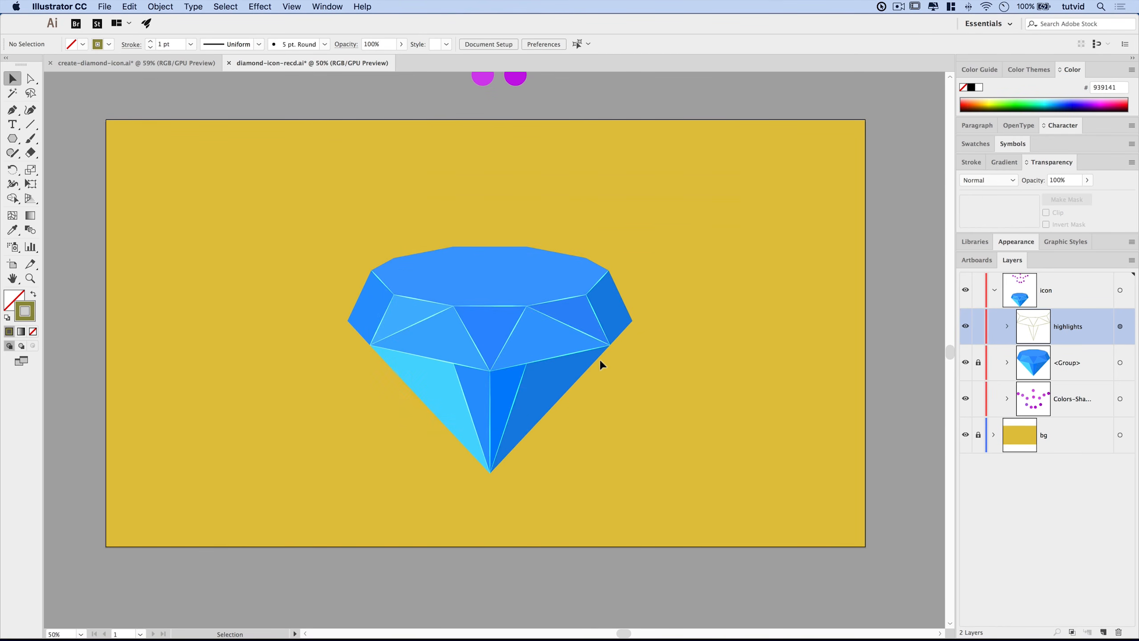
Change the highlights group's stroke colour to a medium blue, 2a91ba, and deselect.
left_click(1119, 327)
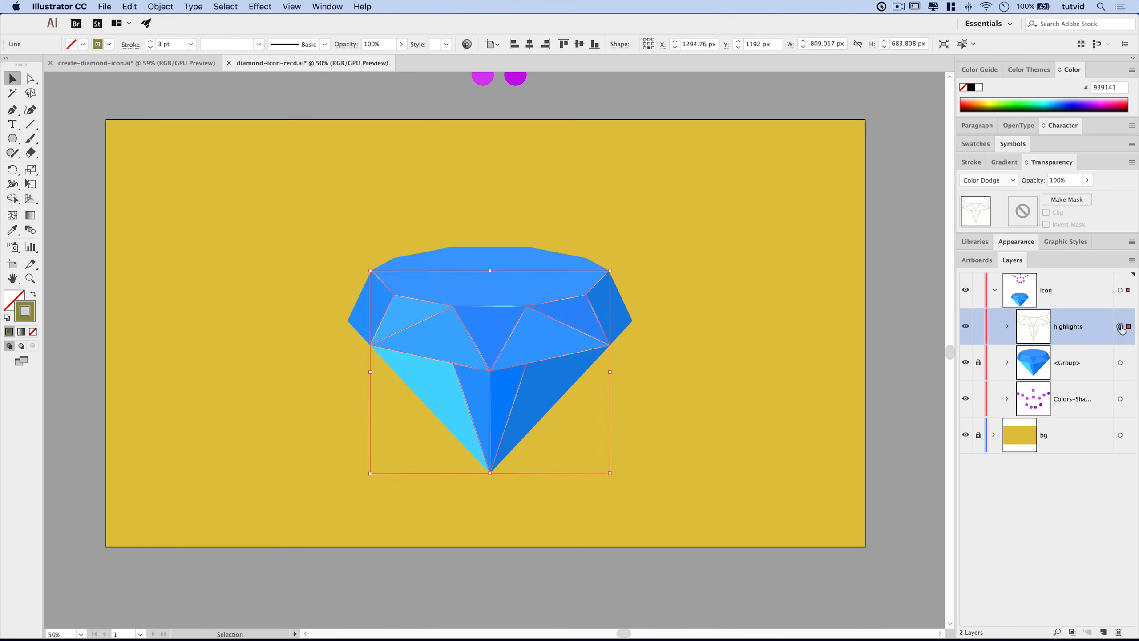
double_click(30, 319)
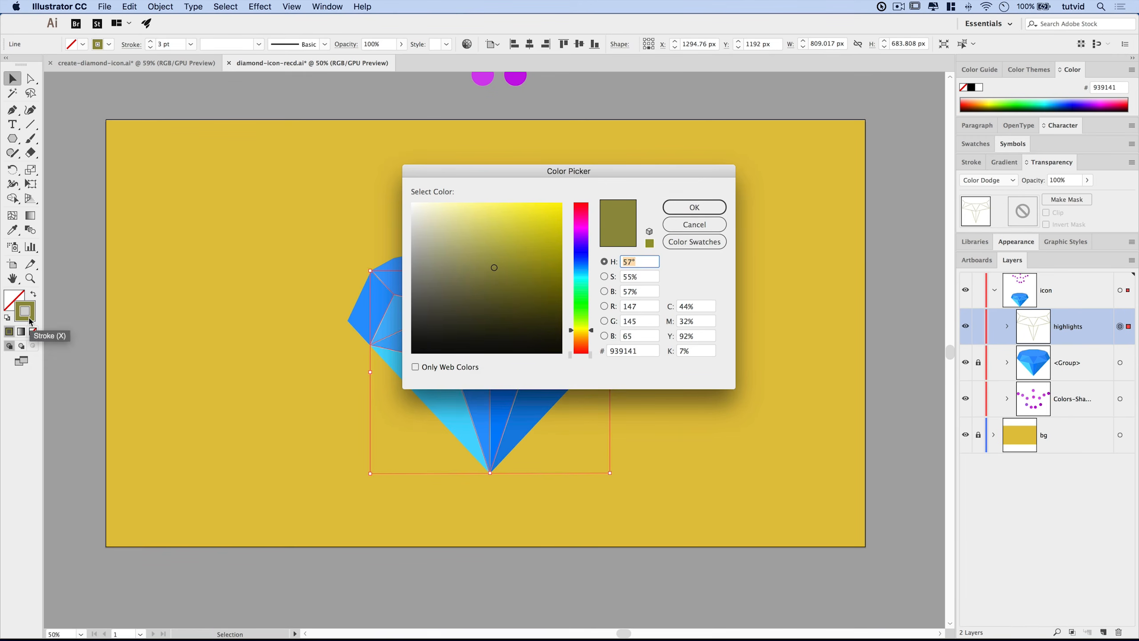
left_click(580, 270)
left_click_drag(502, 242, 528, 244)
left_click(694, 207)
left_click(735, 336)
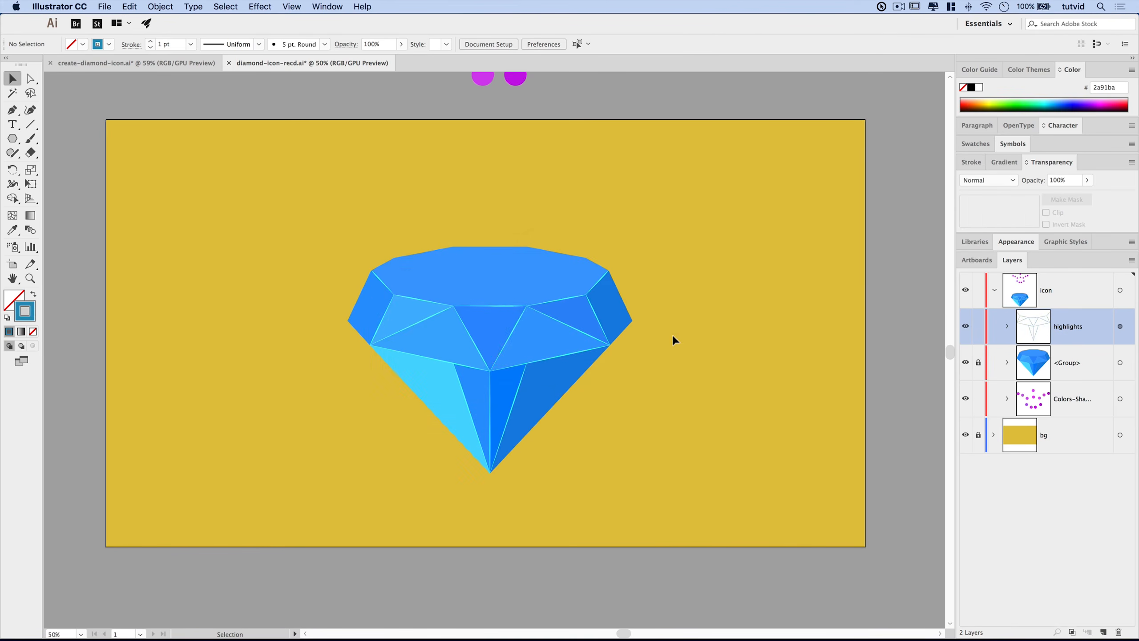
Set the highlights group's blending mode to Overlay and deselect.
left_click(1120, 327)
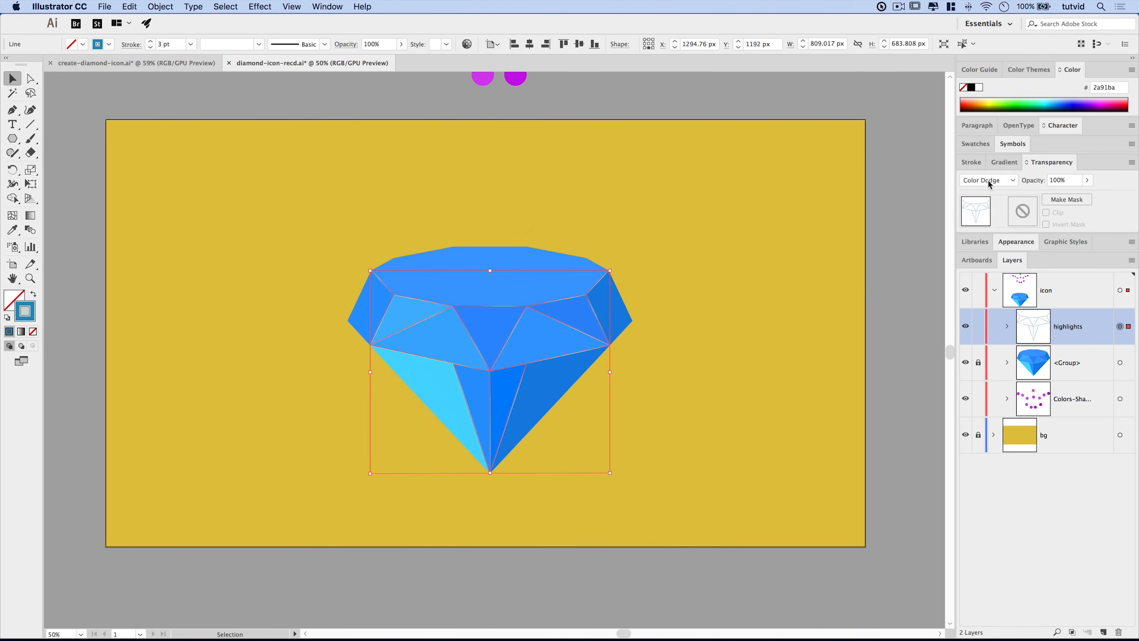
left_click(989, 179)
left_click(986, 292)
left_click(742, 342)
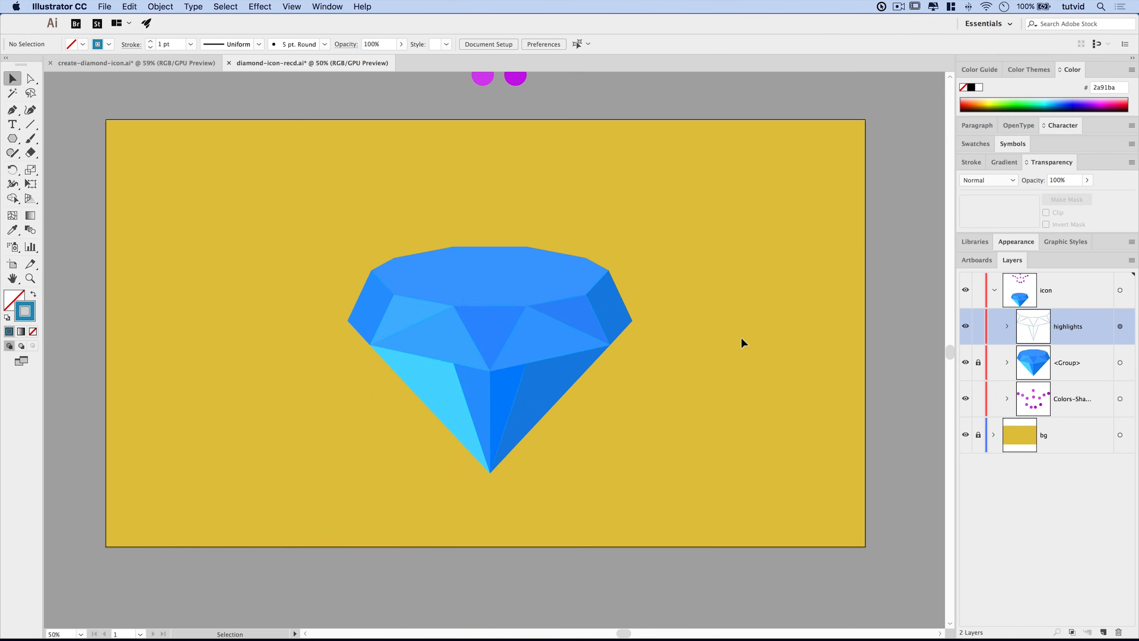
Lighten the highlights group's stroke colour to light blue 7ad7f4 and deselect.
left_click(1120, 327)
double_click(21, 319)
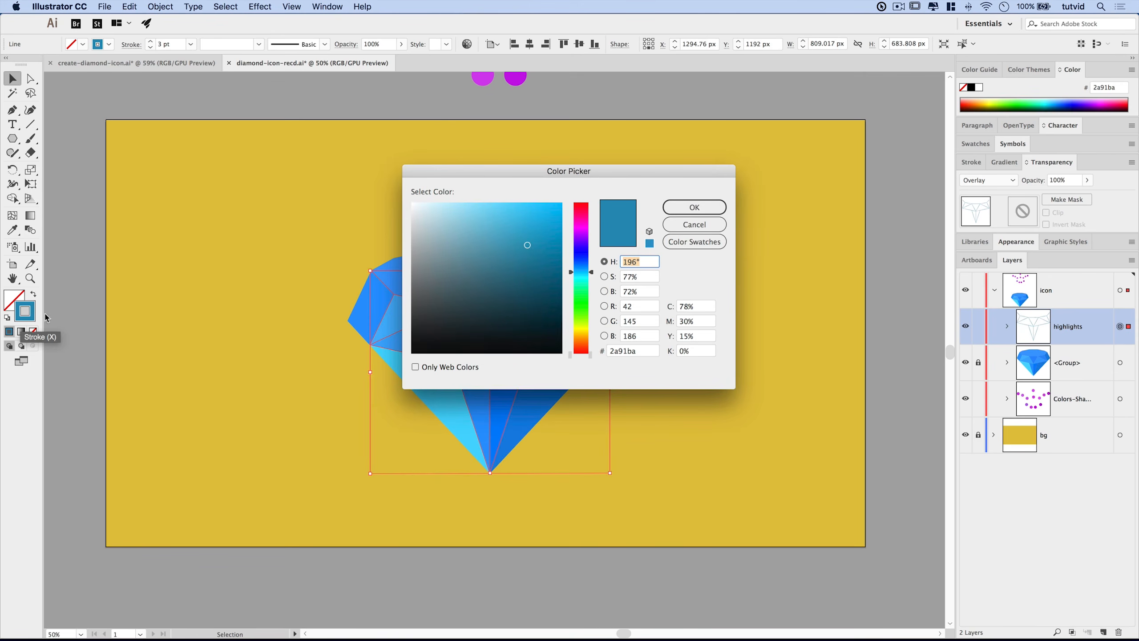
left_click_drag(477, 215, 486, 209)
left_click(694, 207)
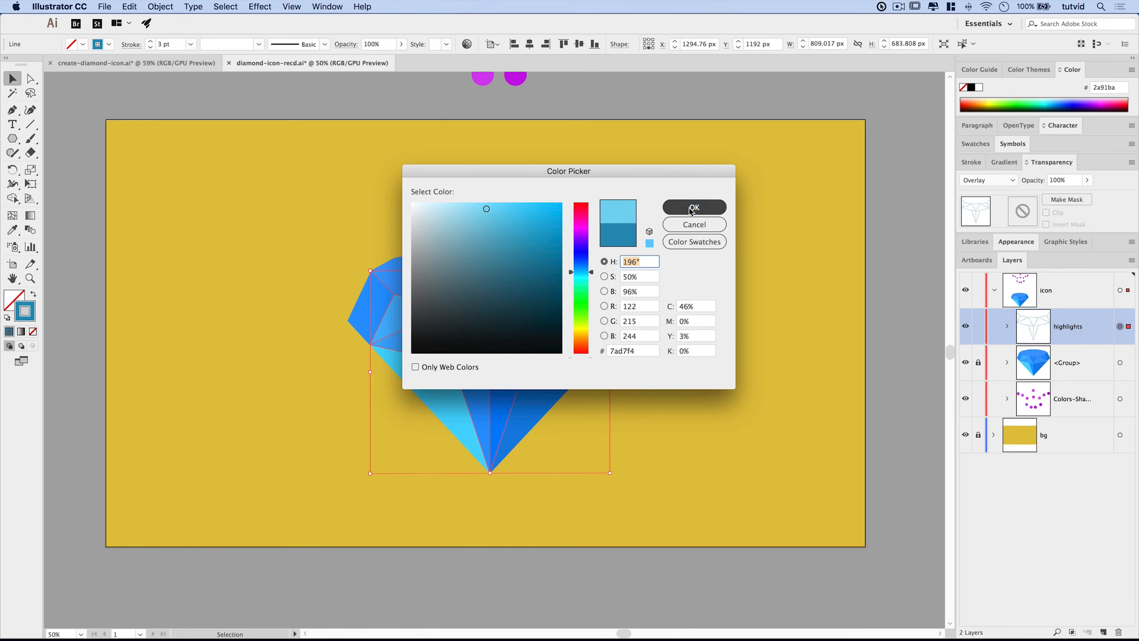
left_click(674, 349)
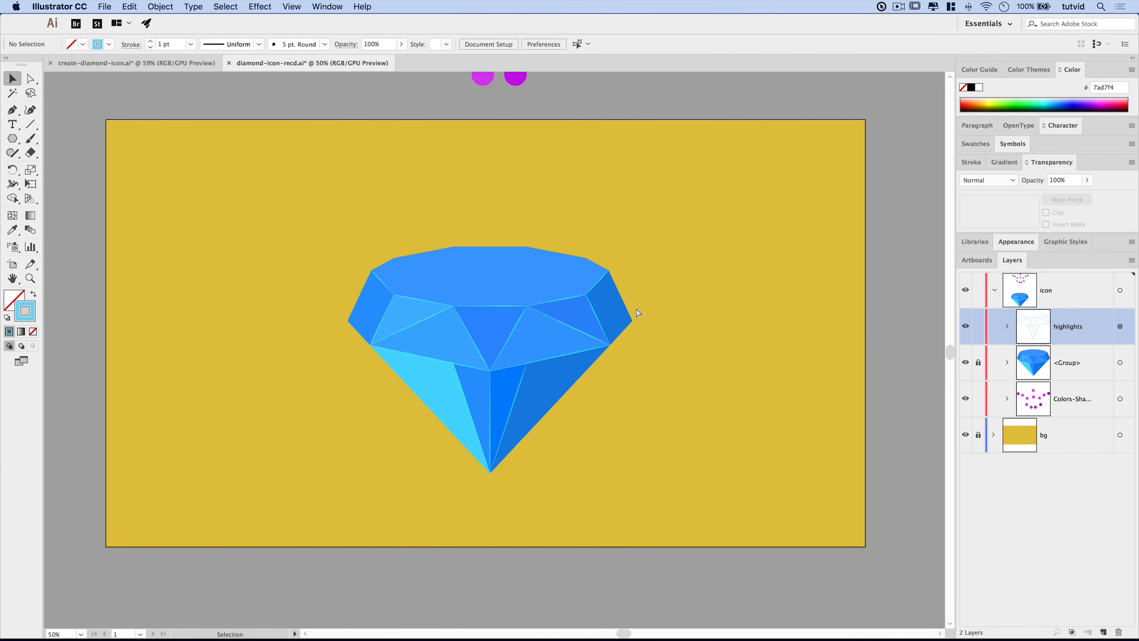
Unlock the facets group and group it together with the highlights group as one diamond object.
key("super+minus")
key("super+minus")
key("super+plus")
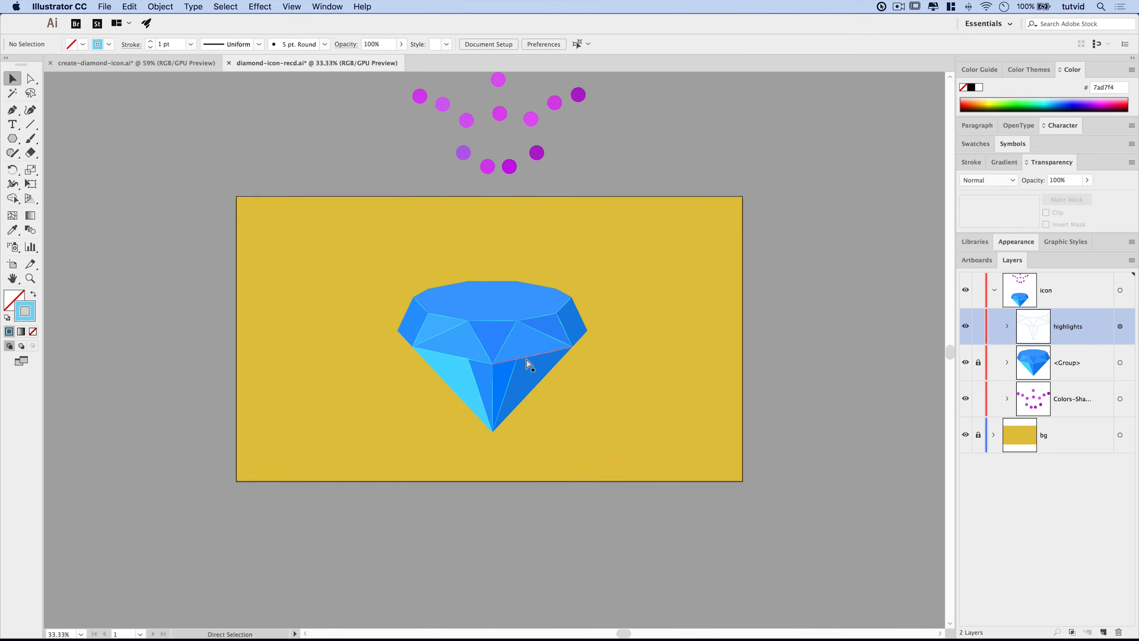
key("super+plus")
key("super+plus")
key("super+minus")
key("super+minus")
left_click(978, 362)
left_click_drag(572, 408, 529, 372)
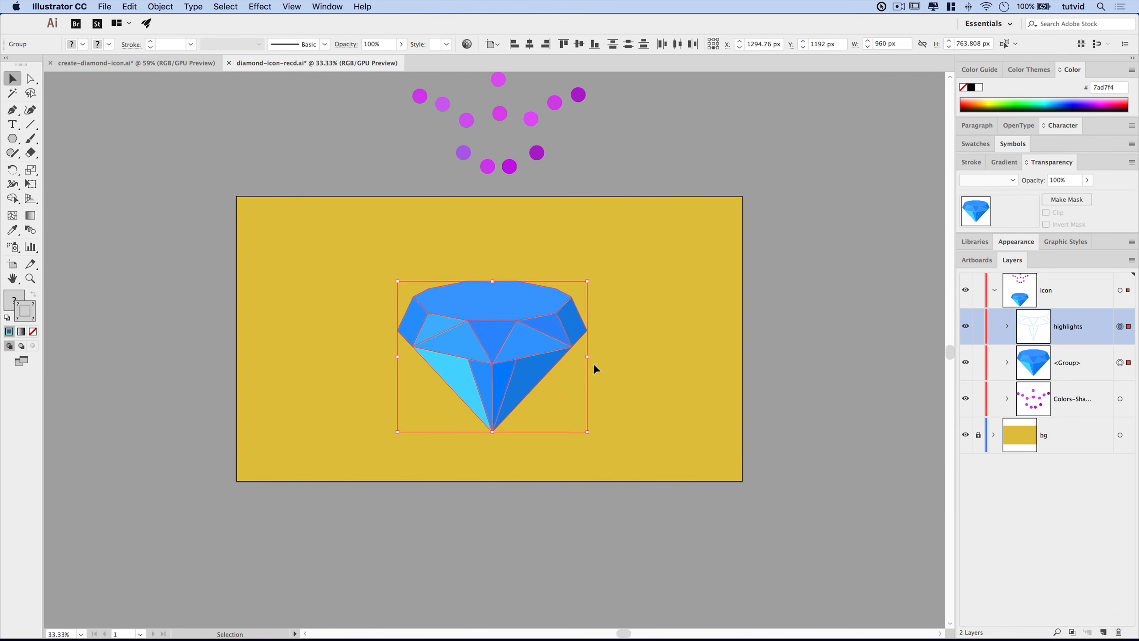
key("super+g")
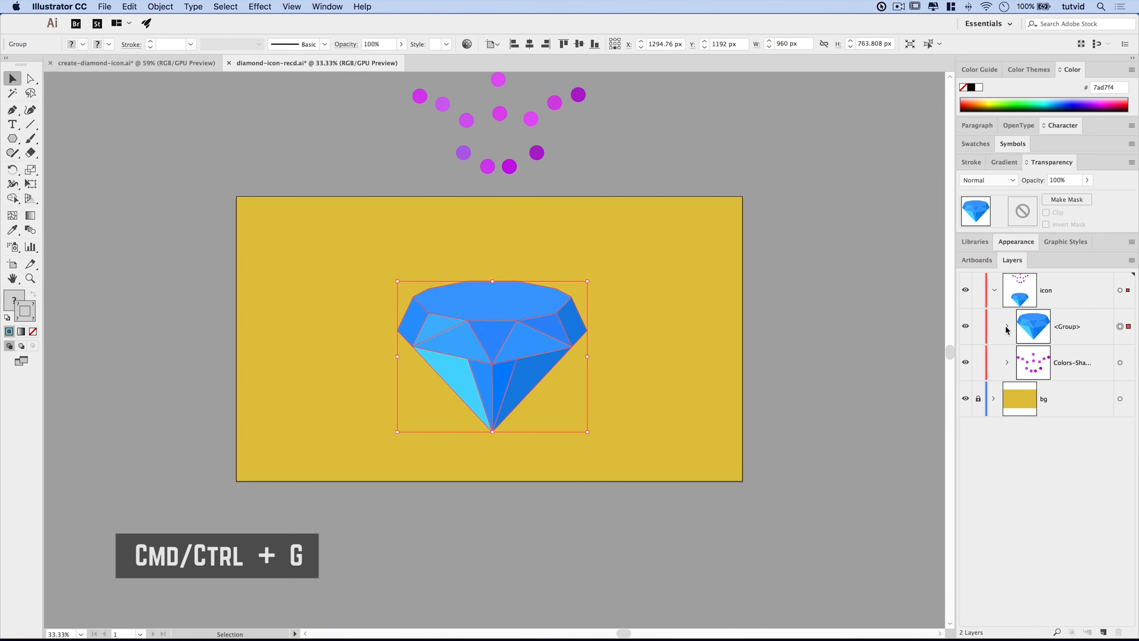
left_click(1006, 327)
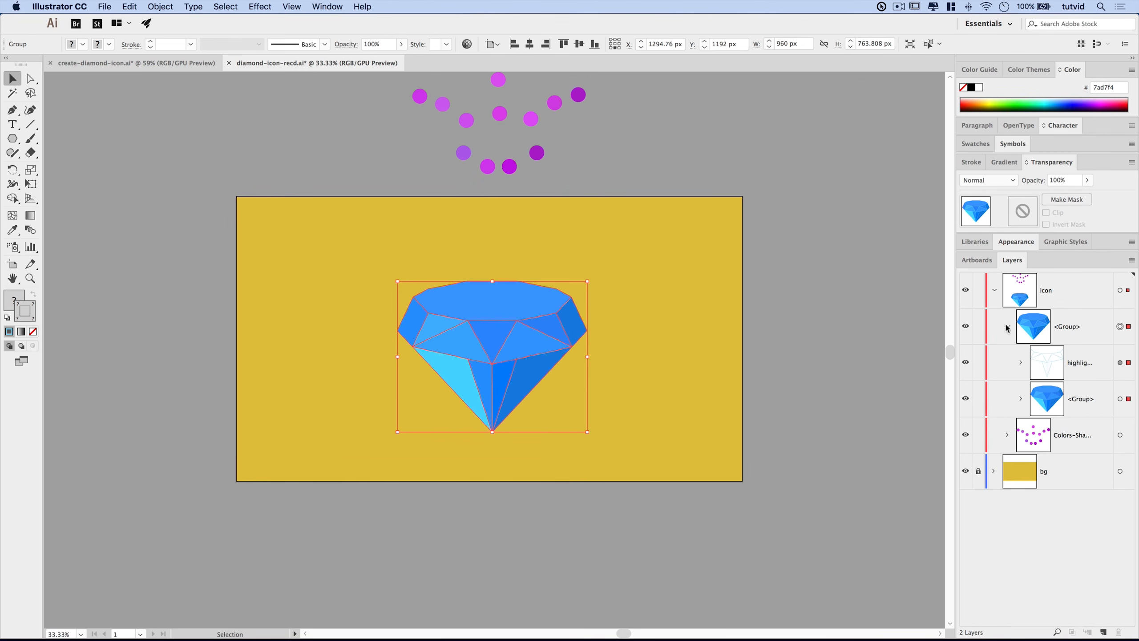
left_click(1007, 327)
Duplicate the grouped diamond once on each side of the original, then deselect.
left_click_drag(532, 329, 718, 340)
left_click_drag(509, 314, 290, 297)
left_click(413, 450)
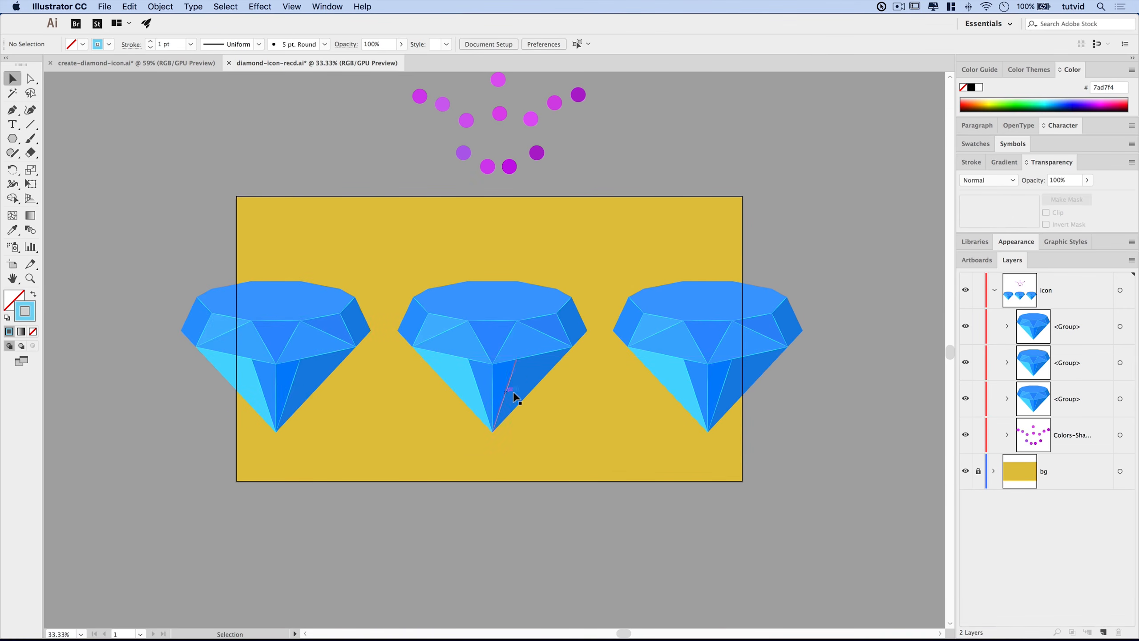
Undo the second diamond copy, dismiss reverting the document, and delete the remaining copy.
key("super+z")
key("F12")
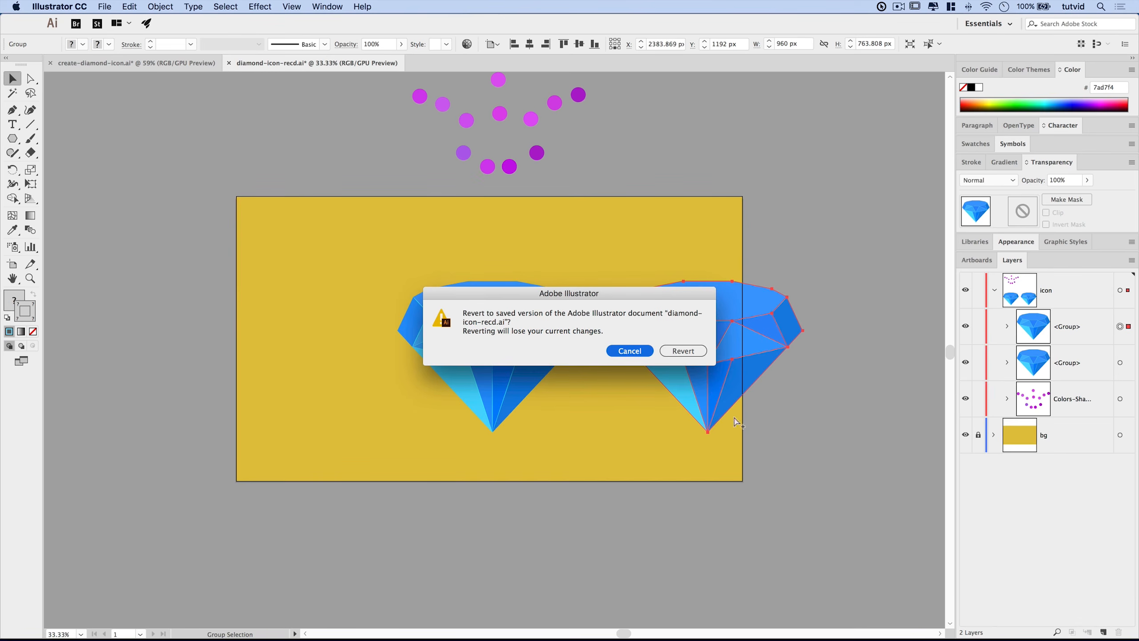
left_click(637, 352)
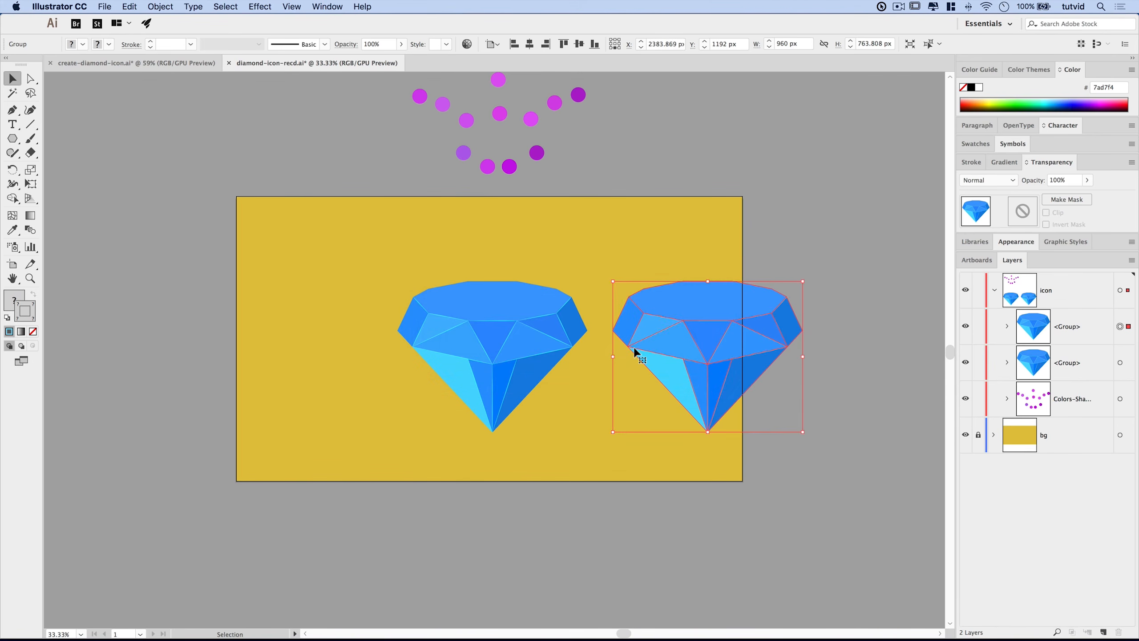
key("Delete")
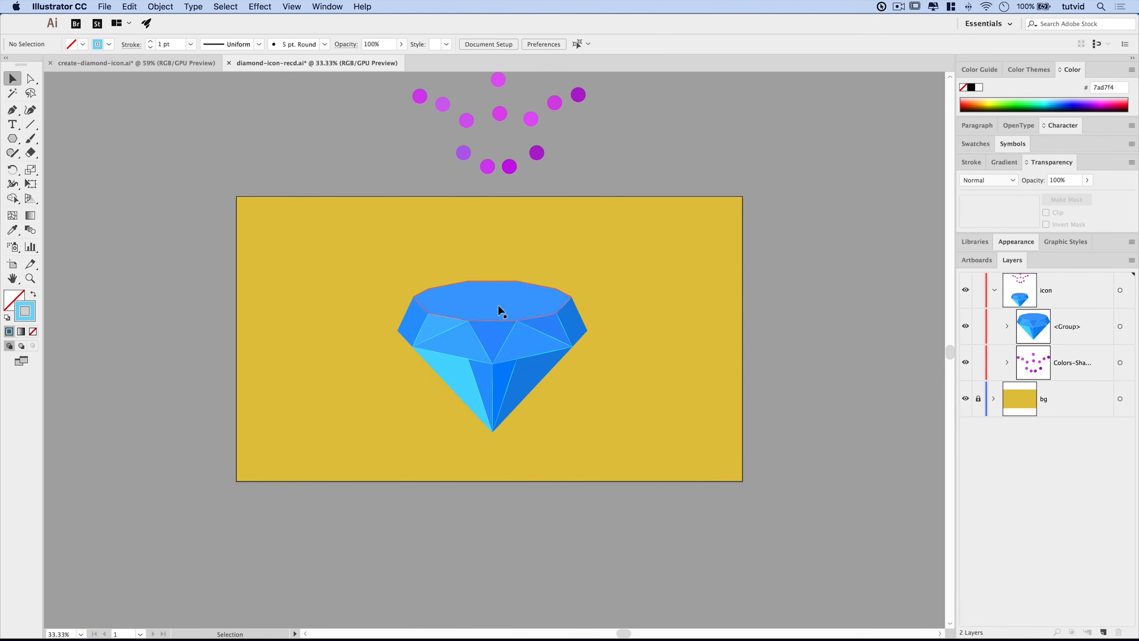